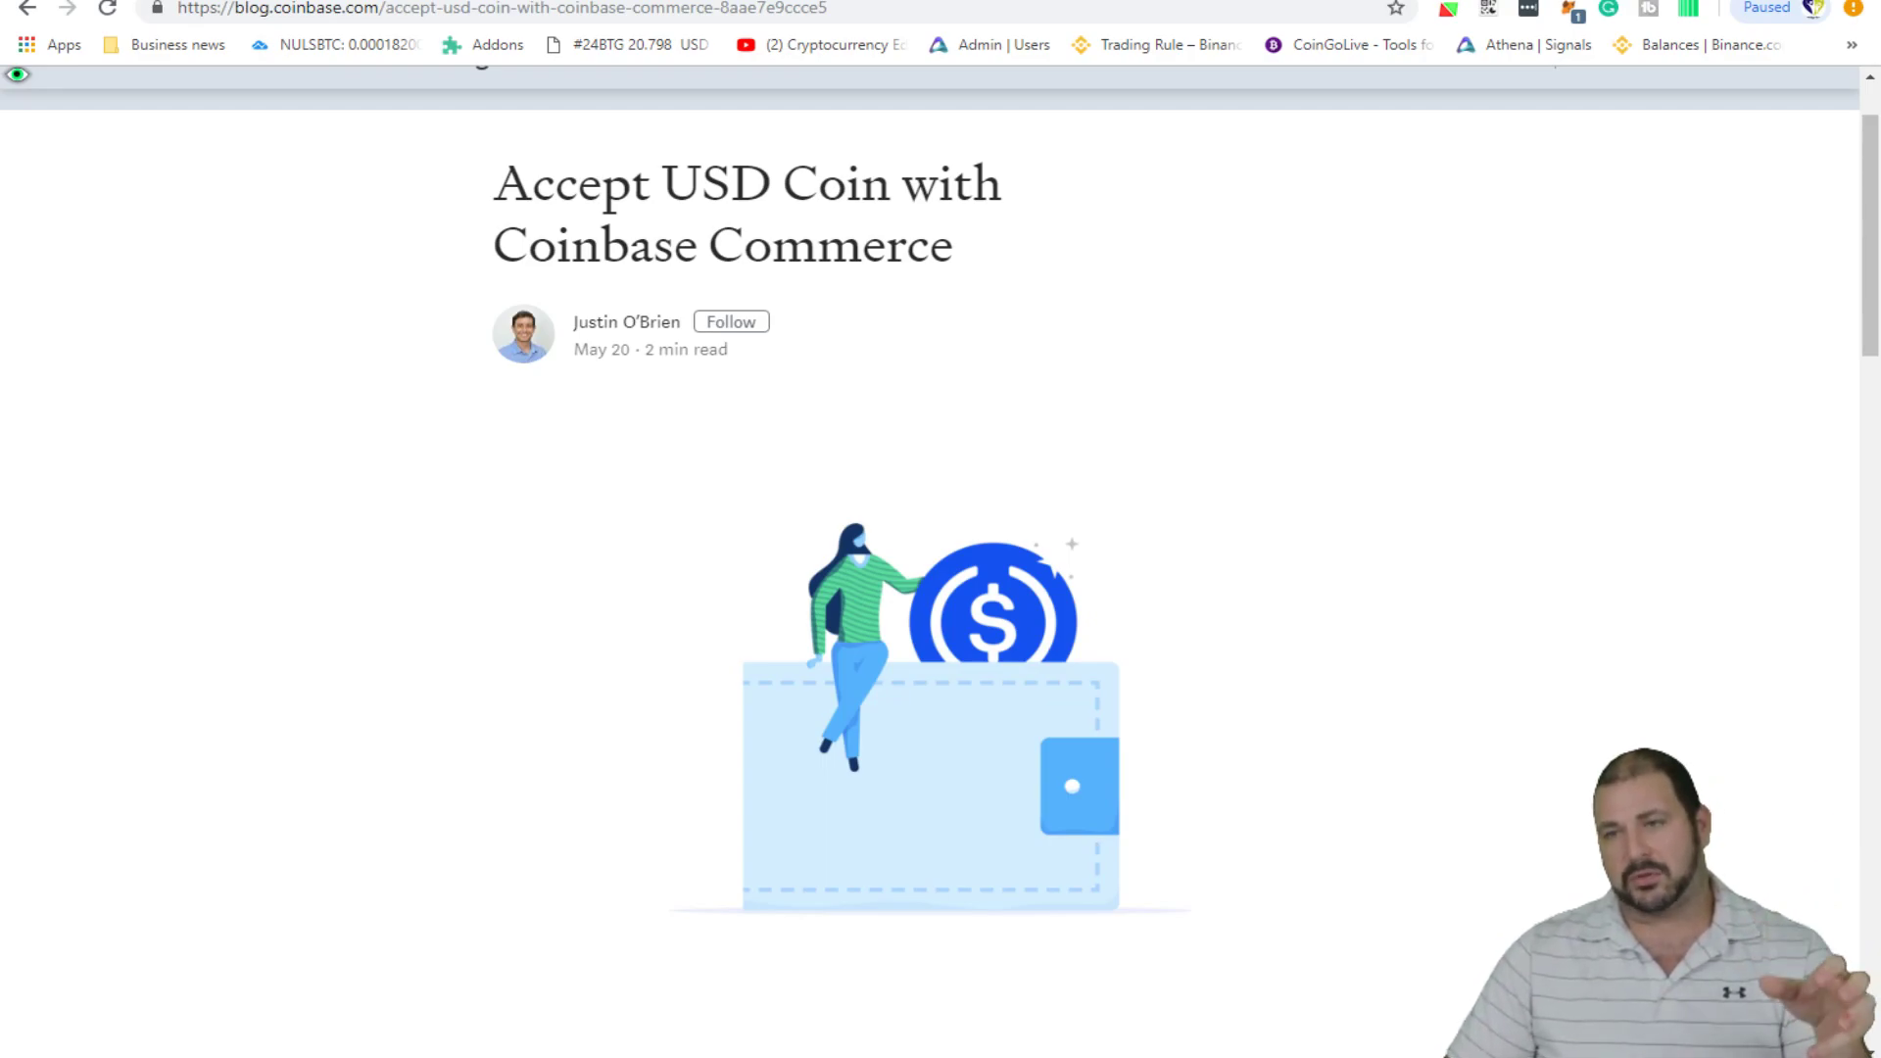
- Scroll down through the YubiKey demo in the Coinbase Blog article
scroll(929, 588, down, 8)
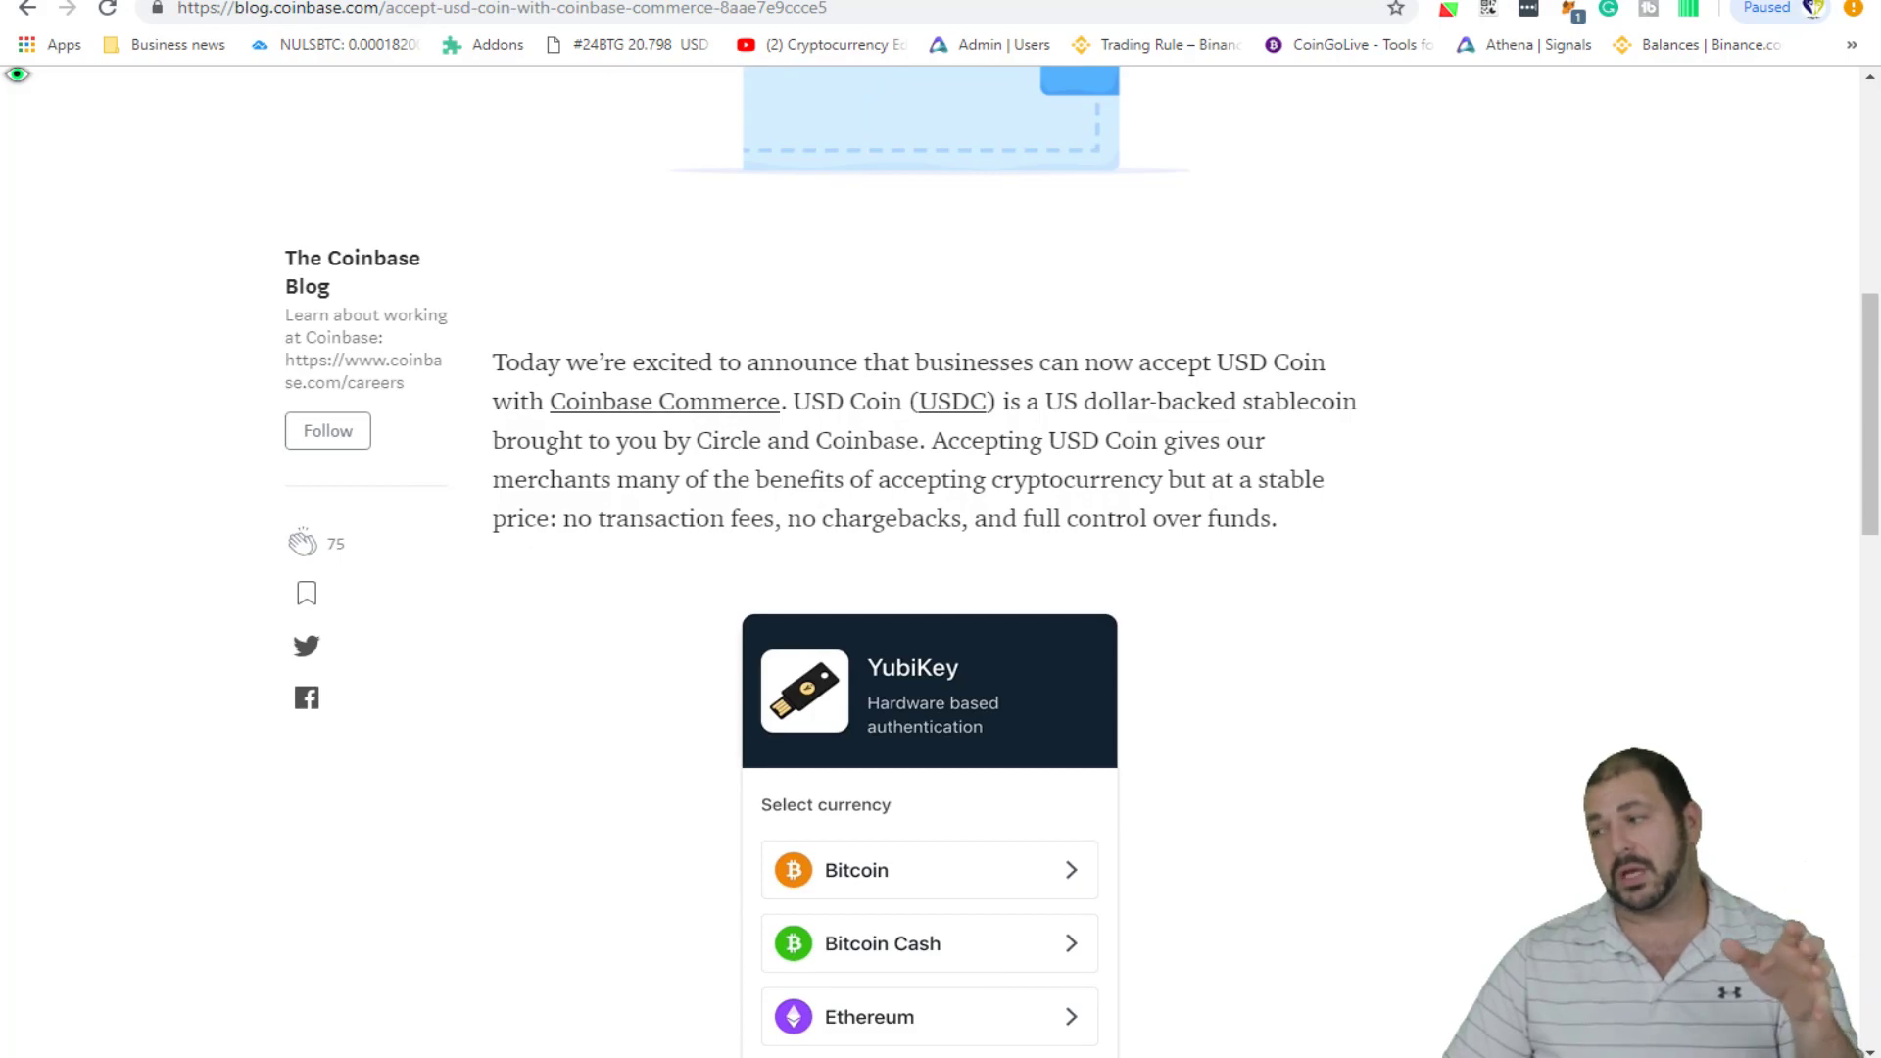
scroll(929, 587, down, 2)
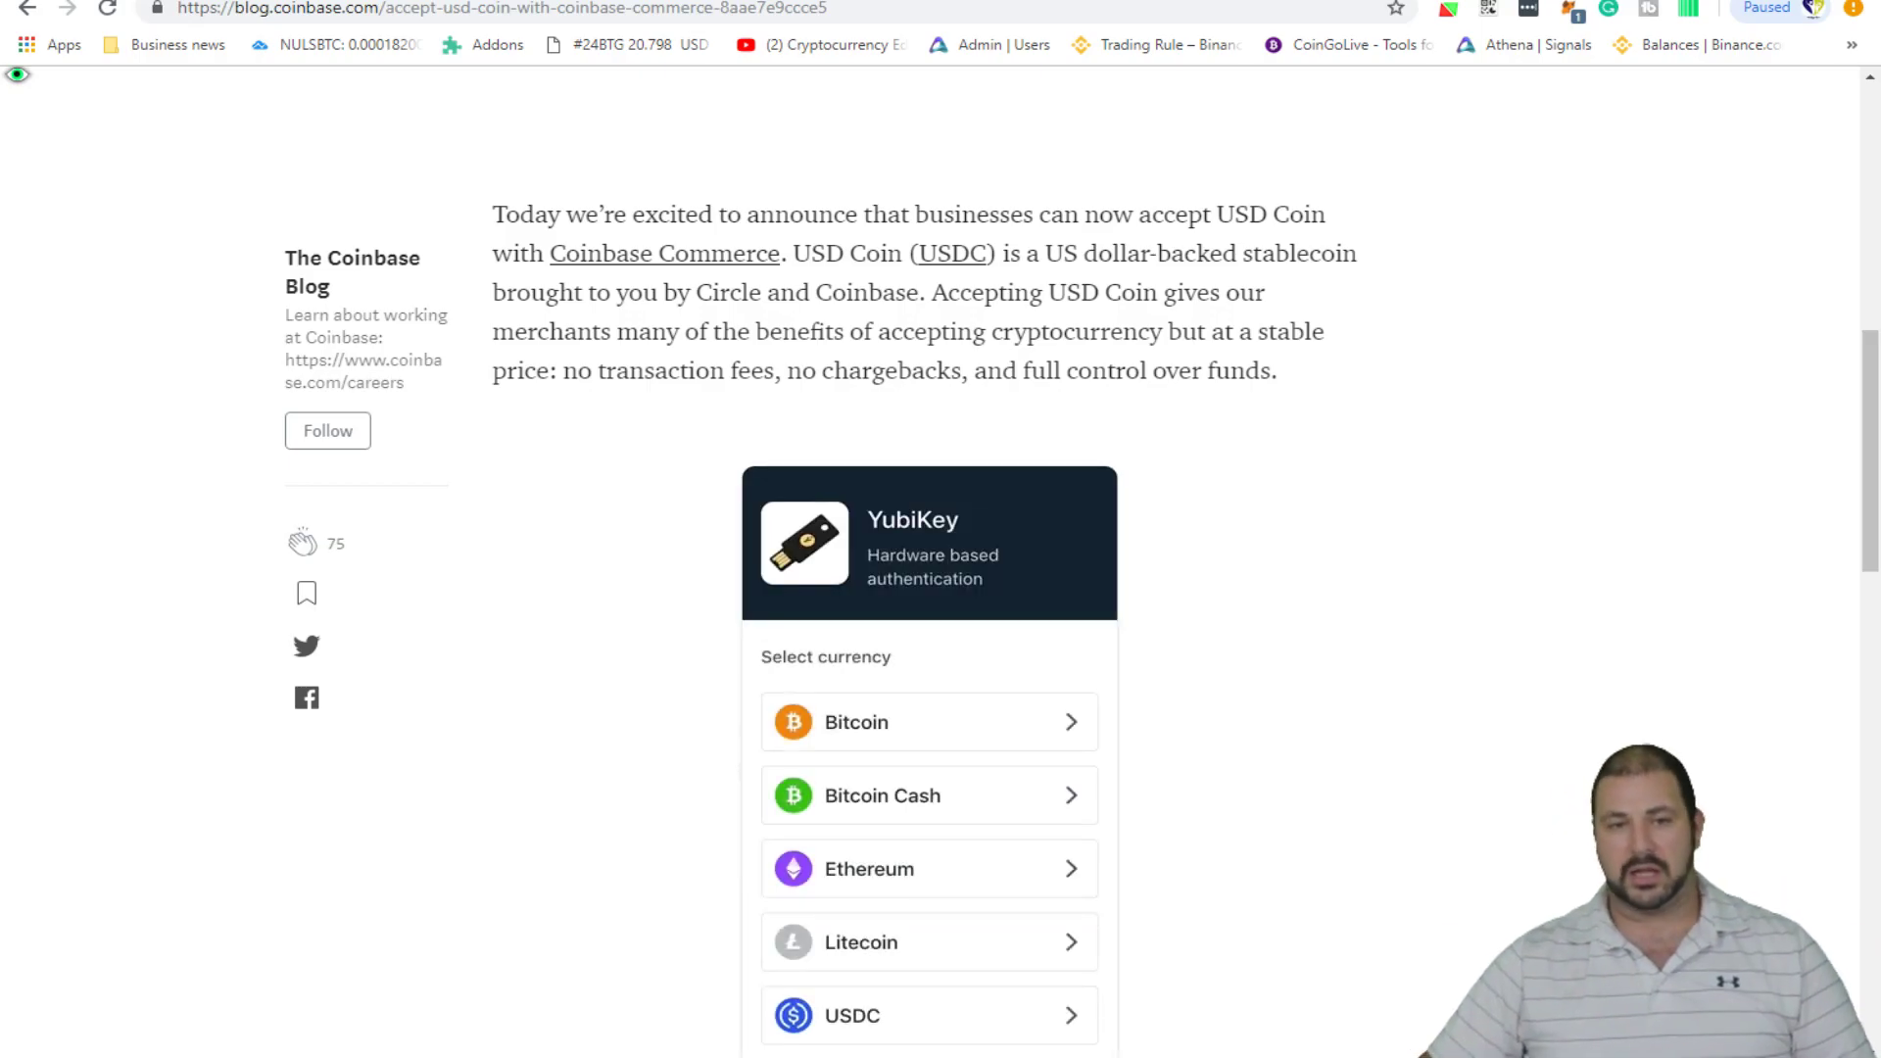
scroll(929, 588, down, 7)
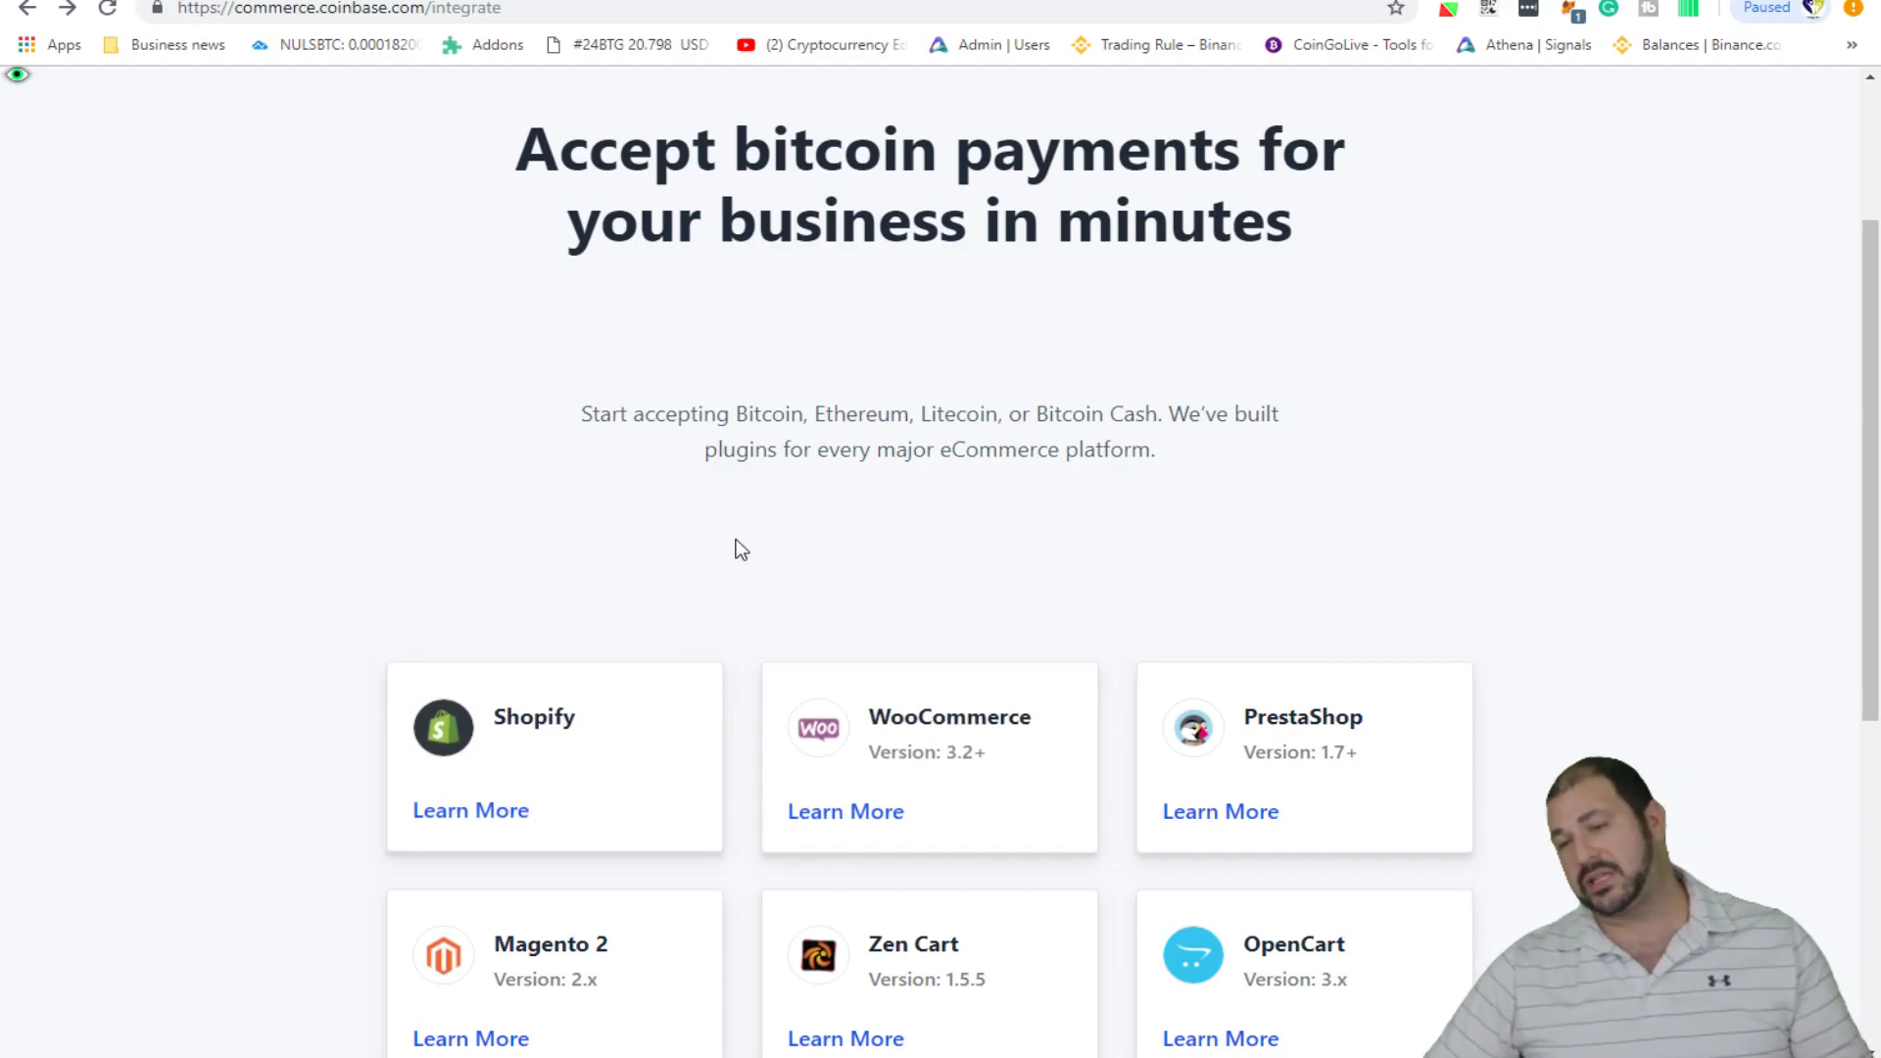
- Browse the eCommerce plugin cards such as Shopify, WooCommerce and PrestaShop
scroll(697, 626, up, 1)
scroll(790, 545, down, 1)
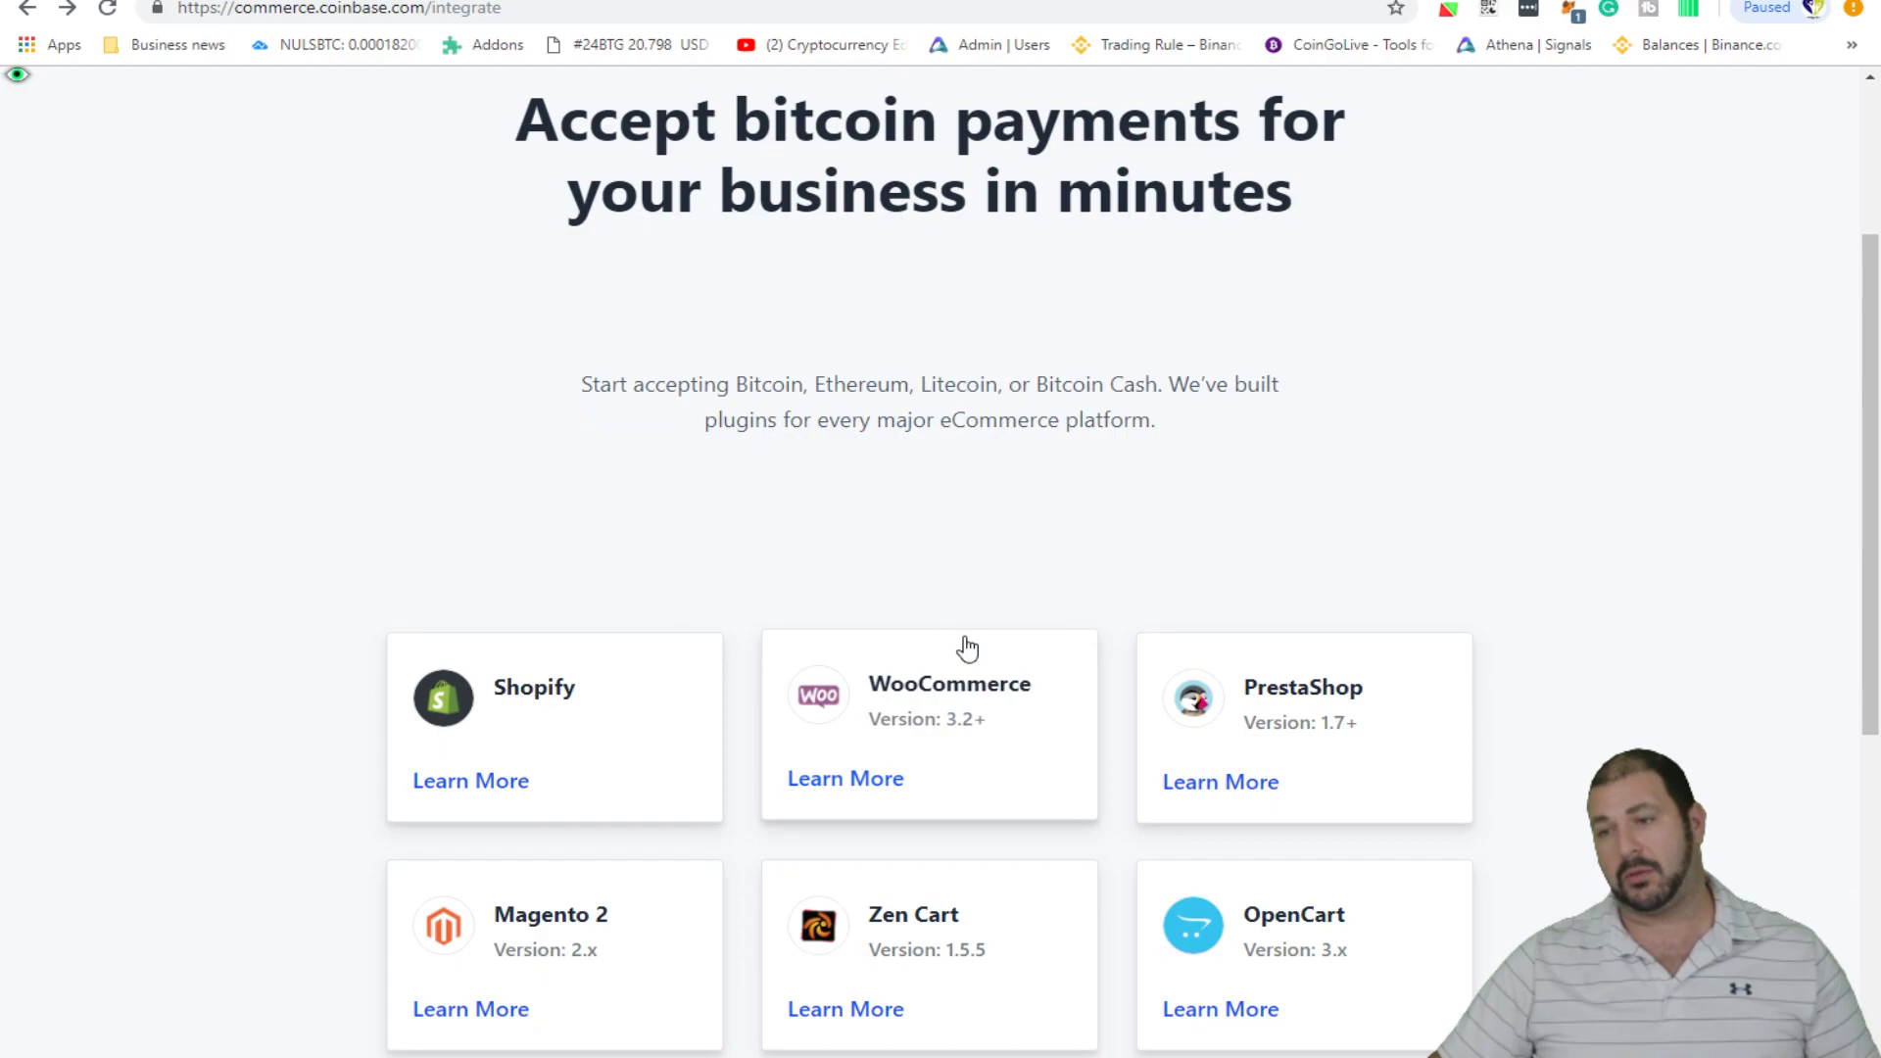
scroll(967, 647, down, 4)
scroll(984, 804, down, 2)
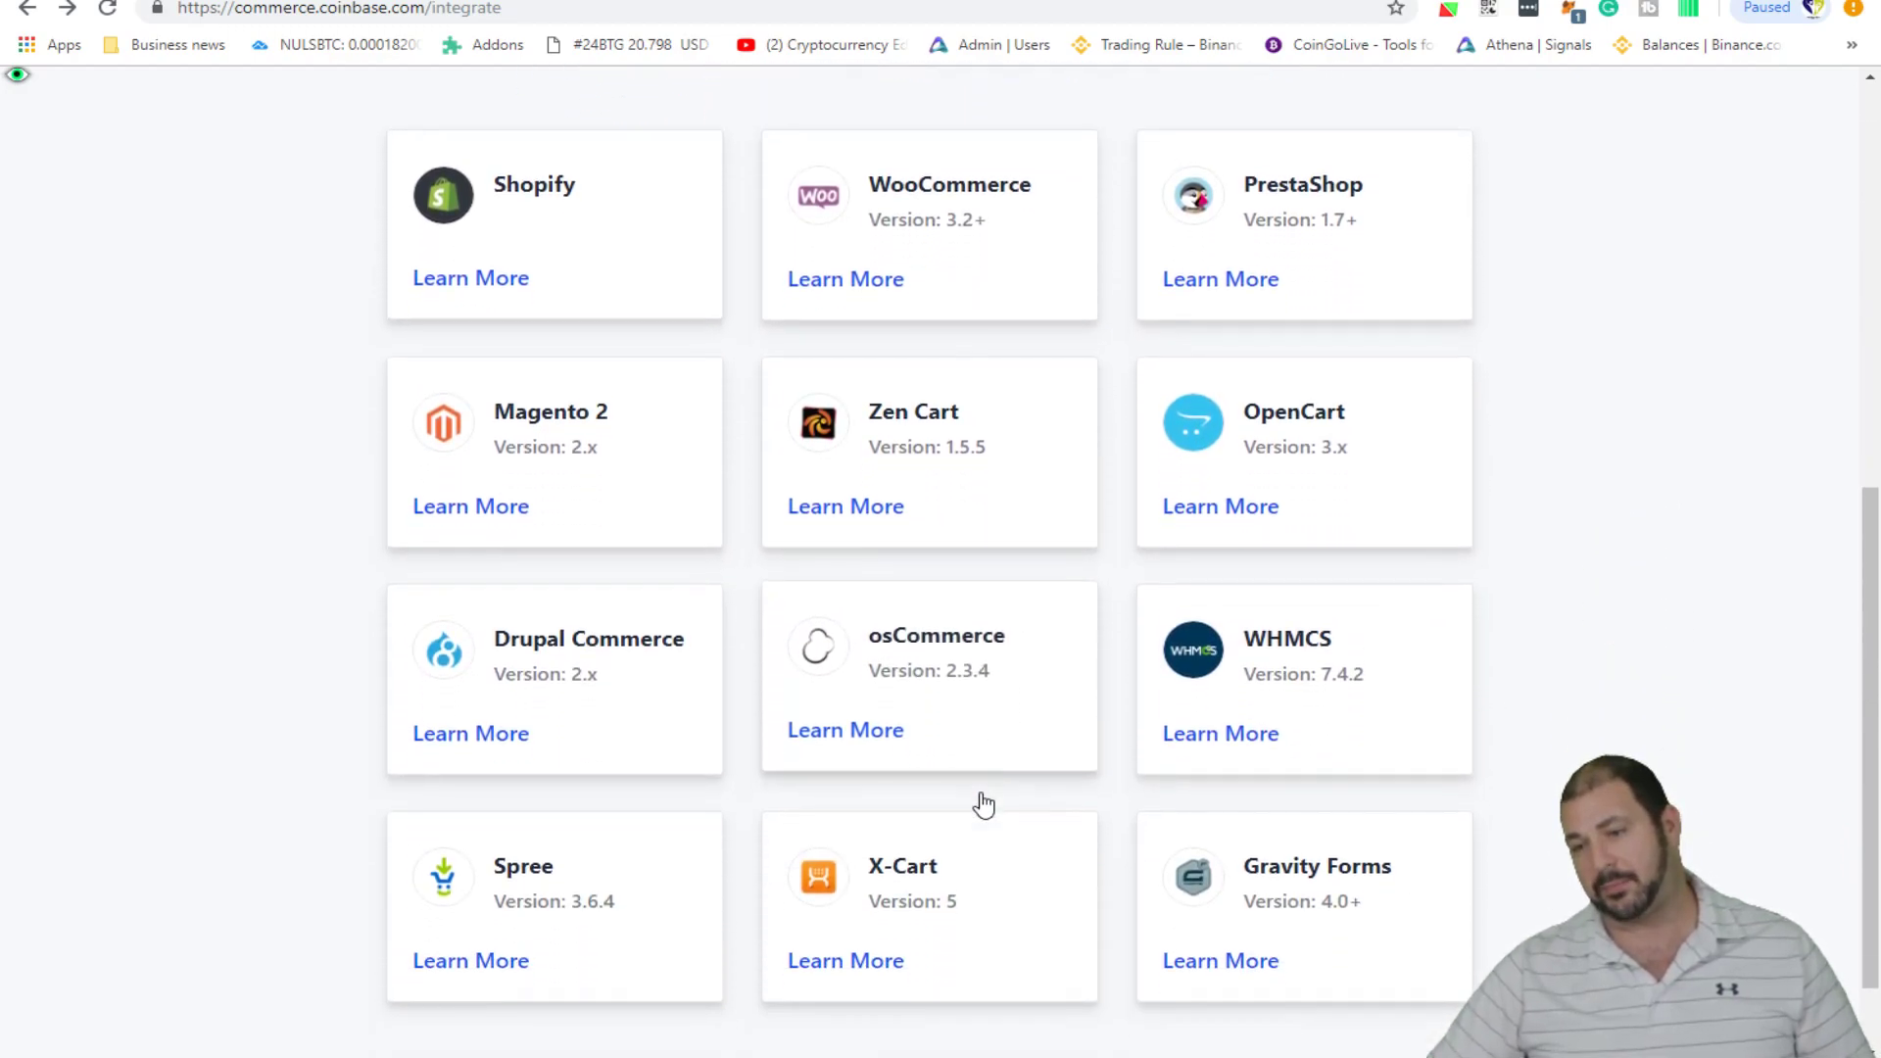
scroll(710, 443, down, 1)
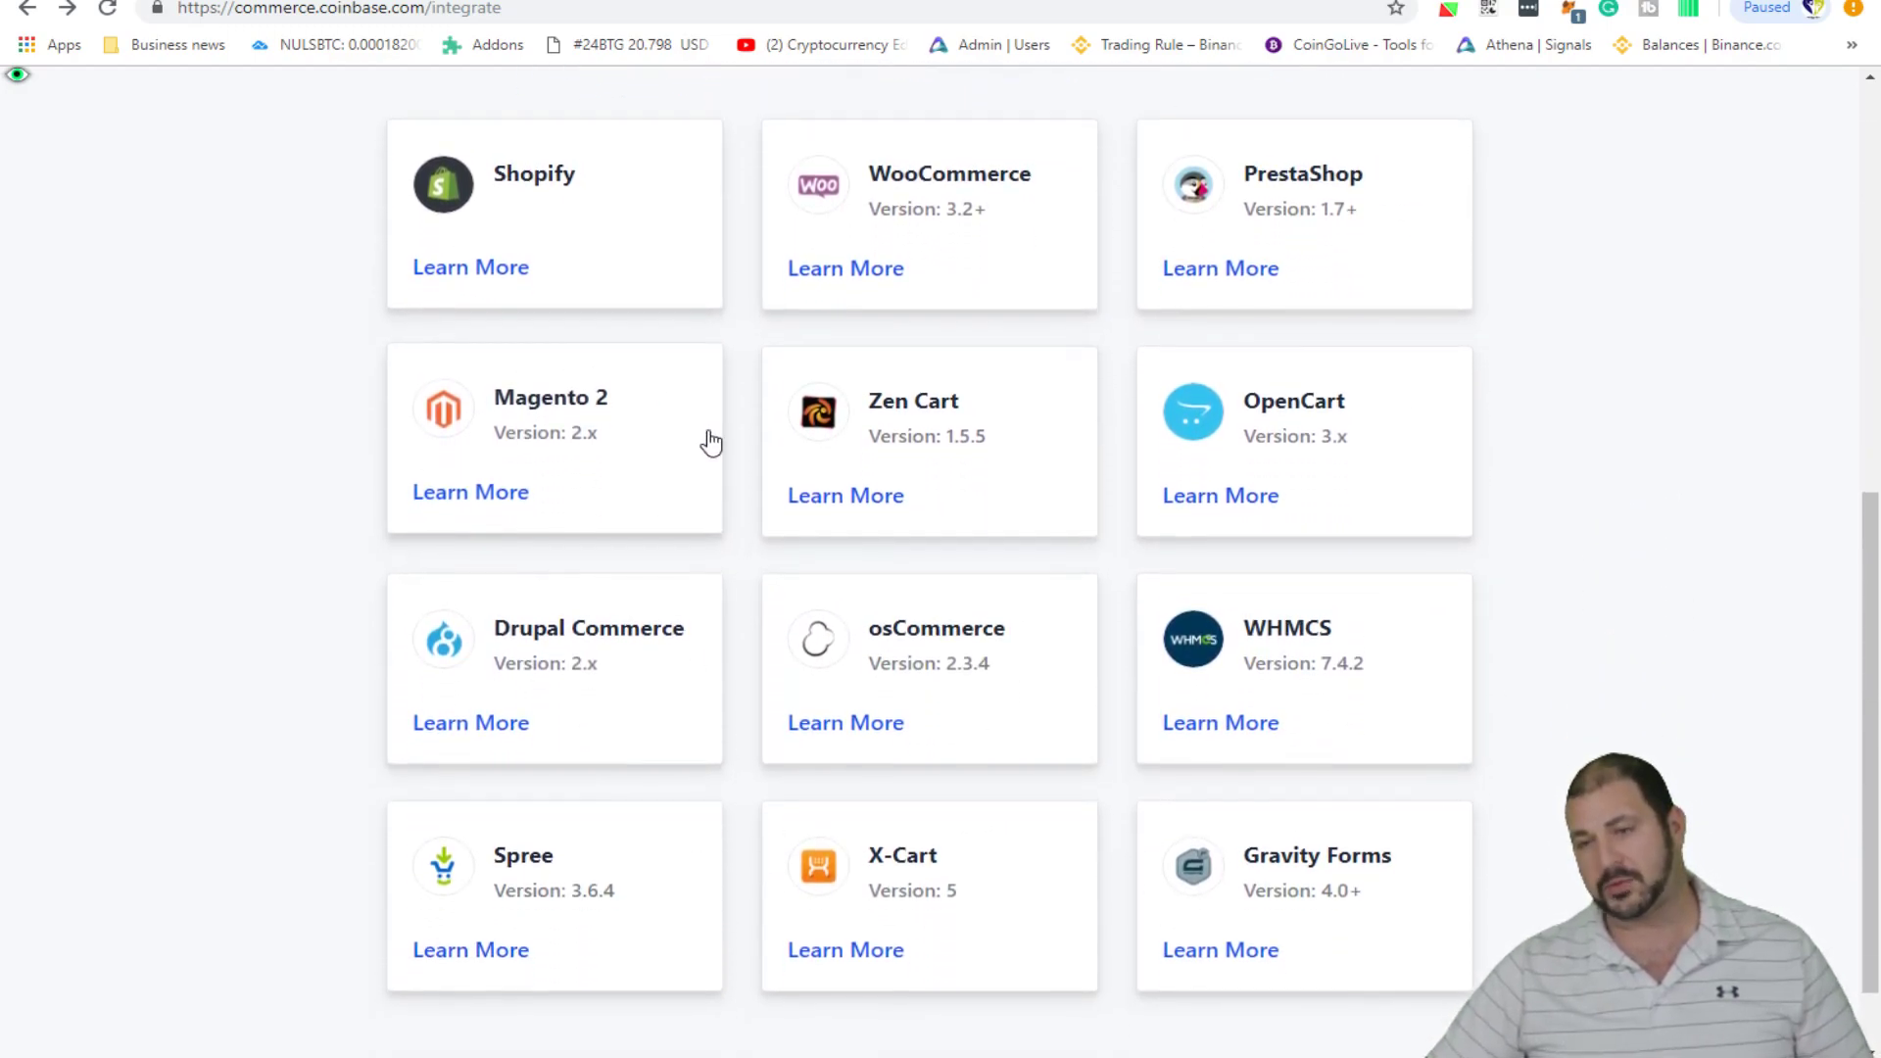
scroll(633, 756, up, 5)
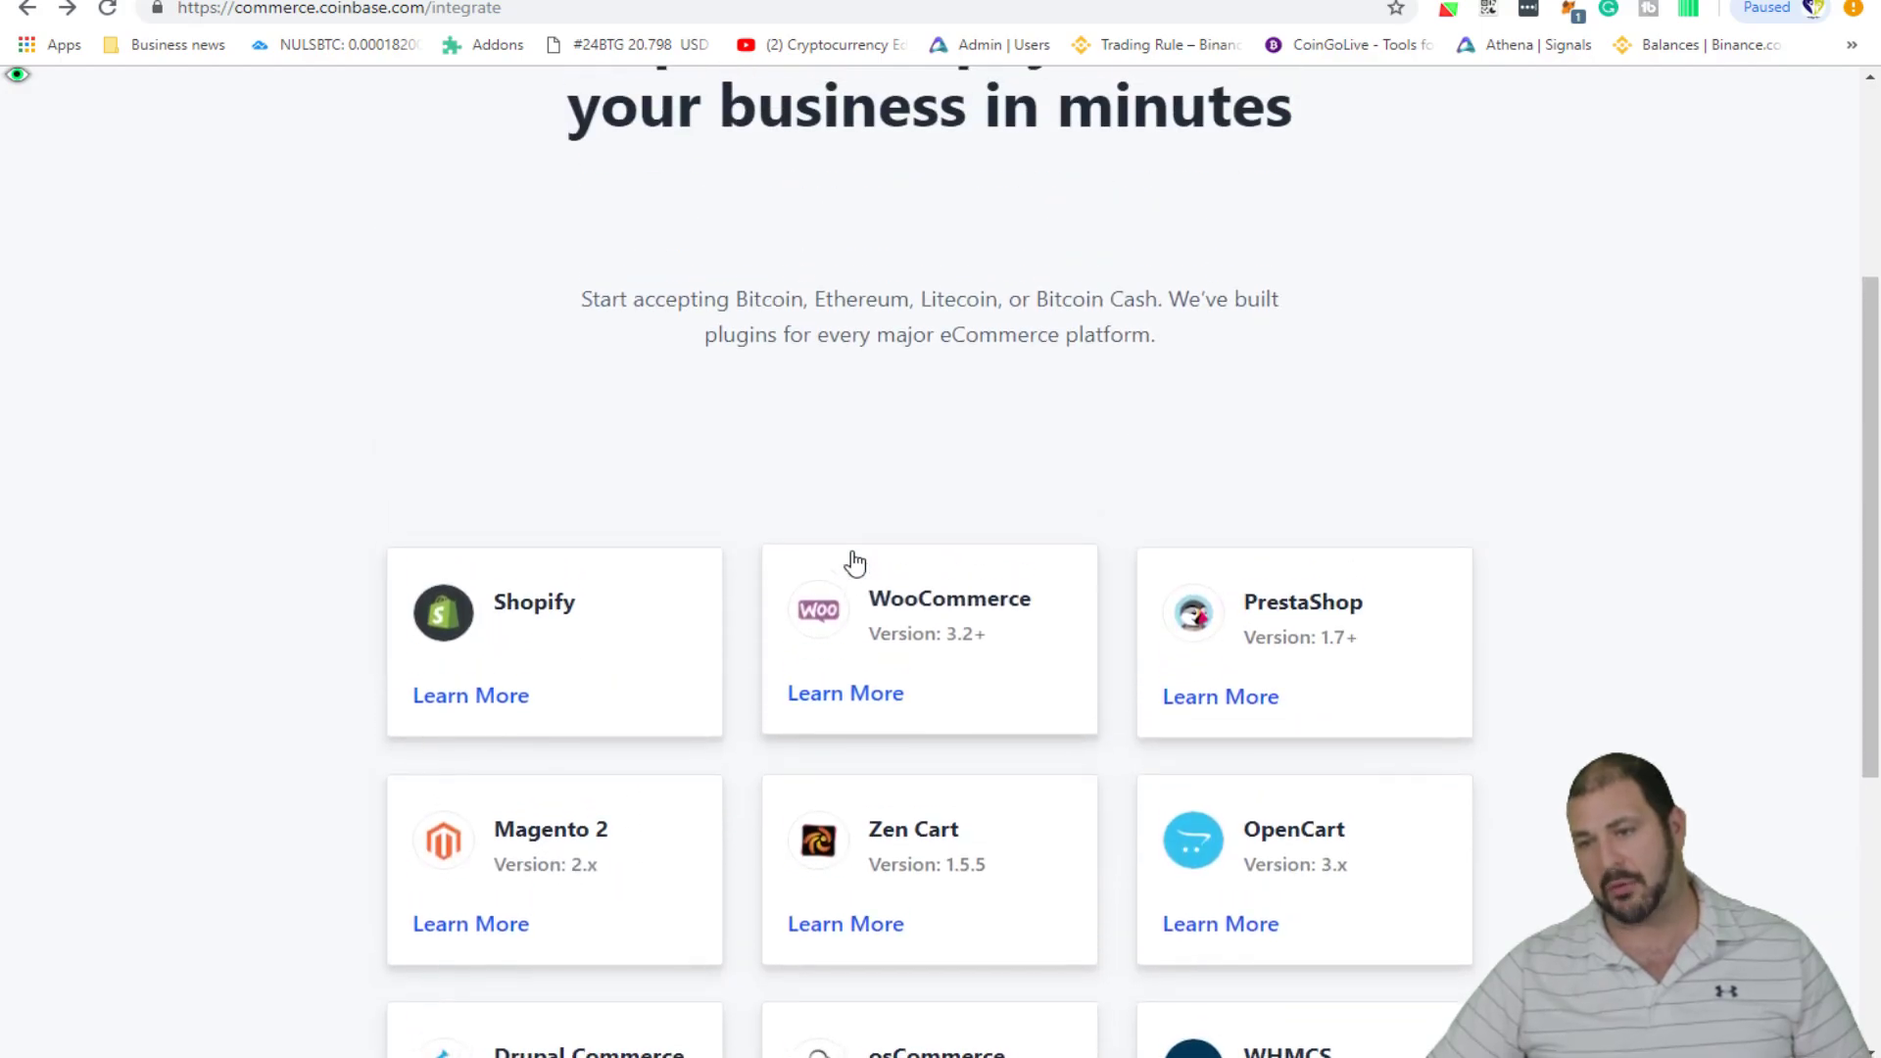
scroll(944, 706, down, 2)
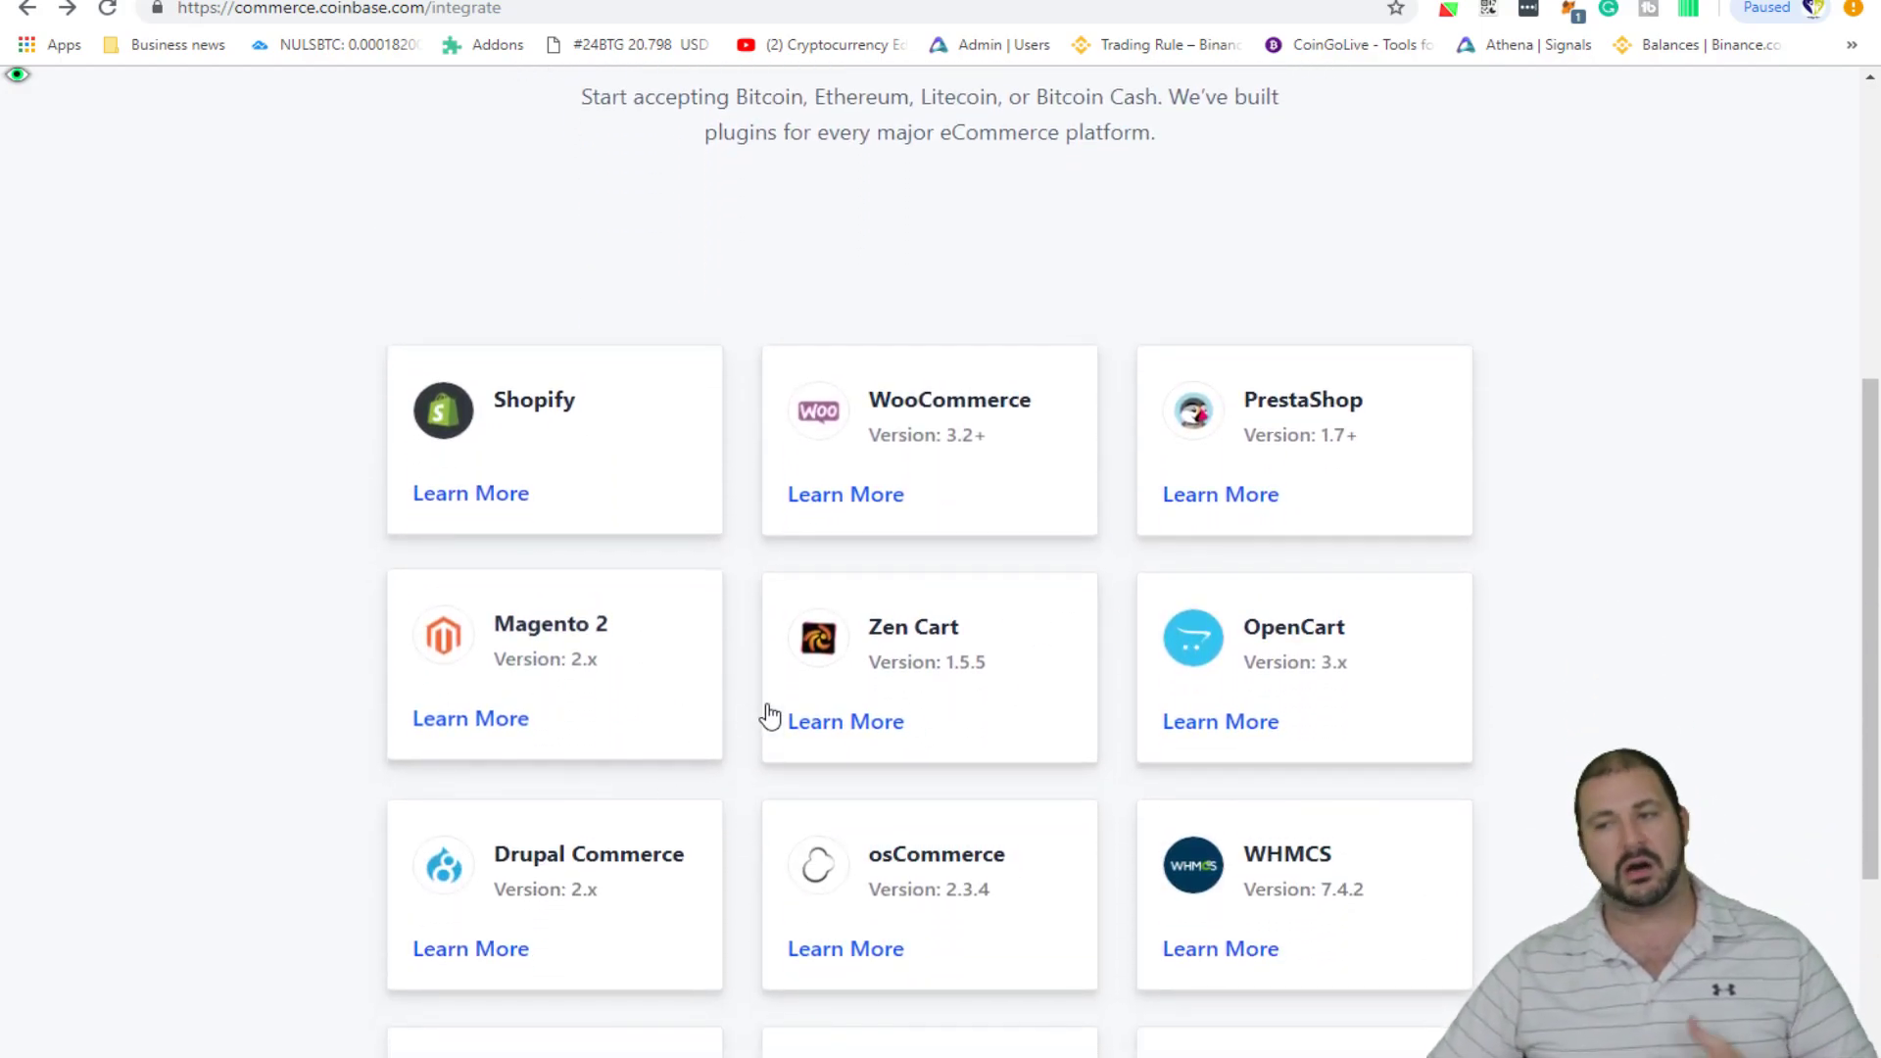
scroll(843, 714, down, 1)
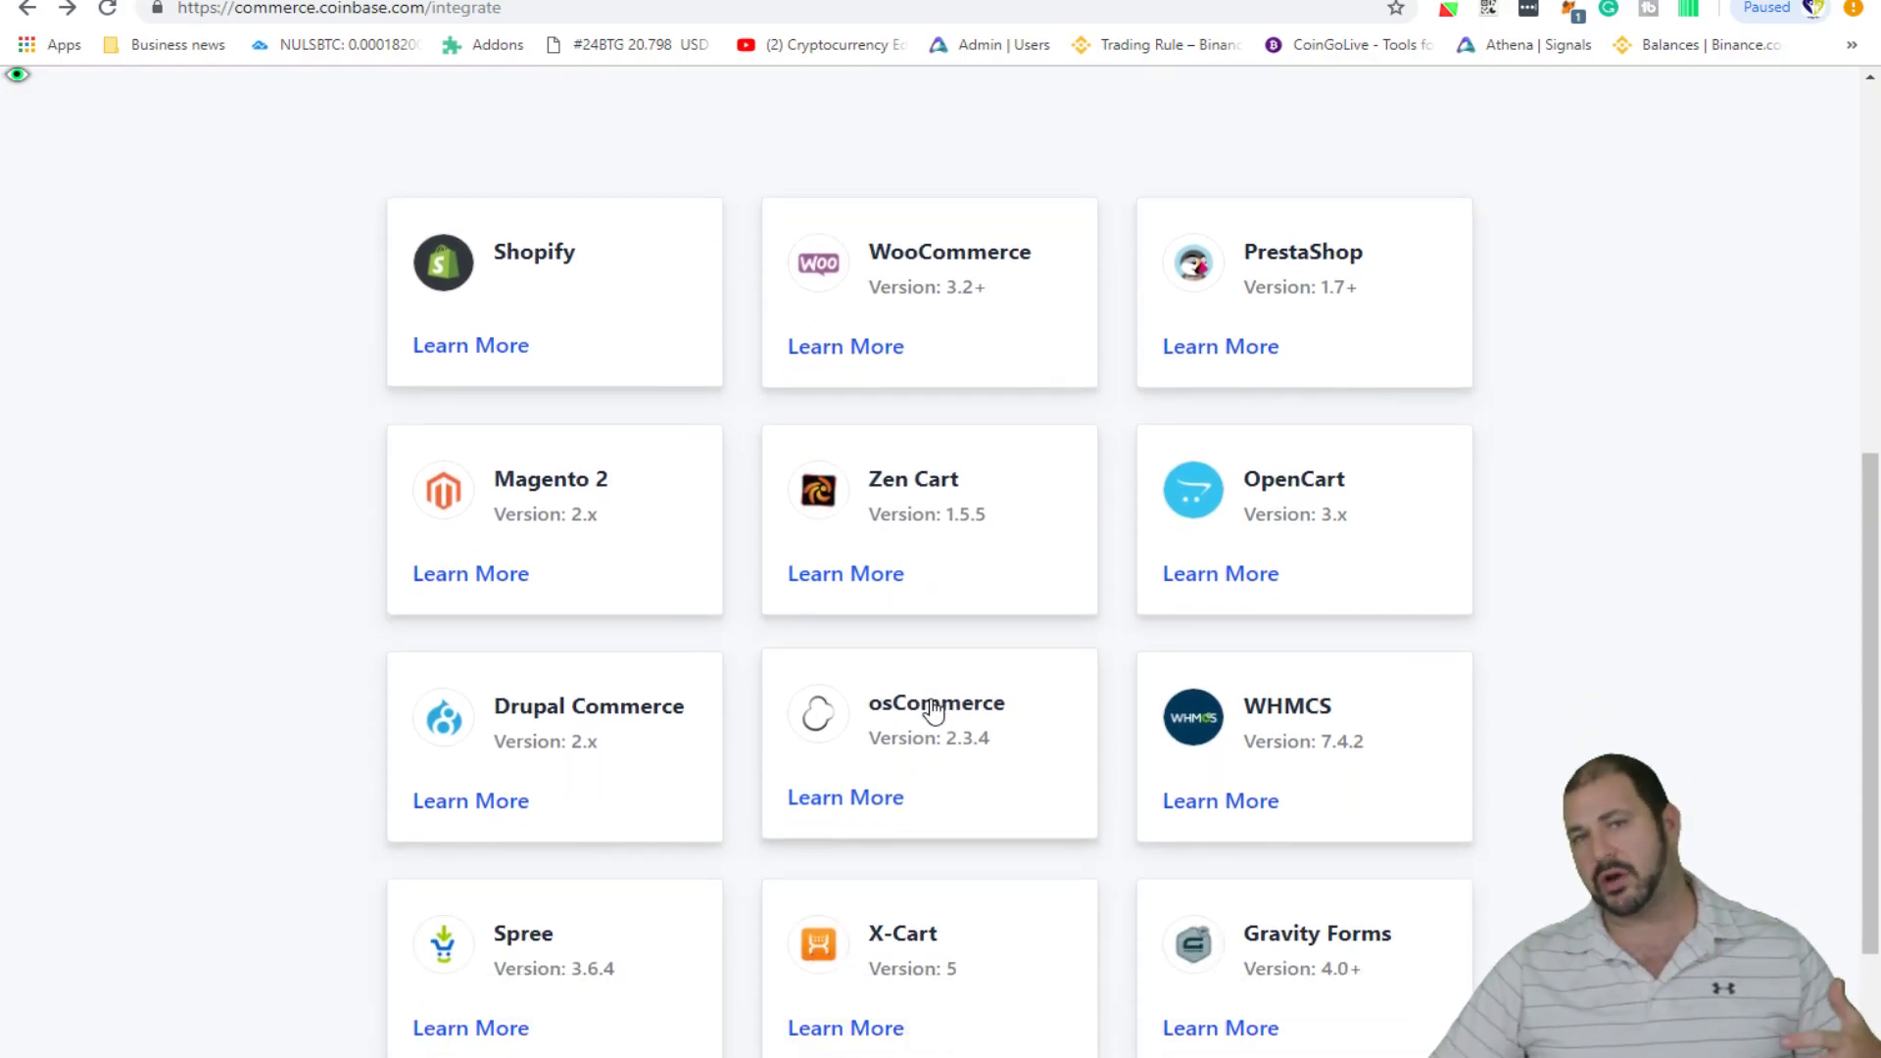
scroll(307, 584, up, 5)
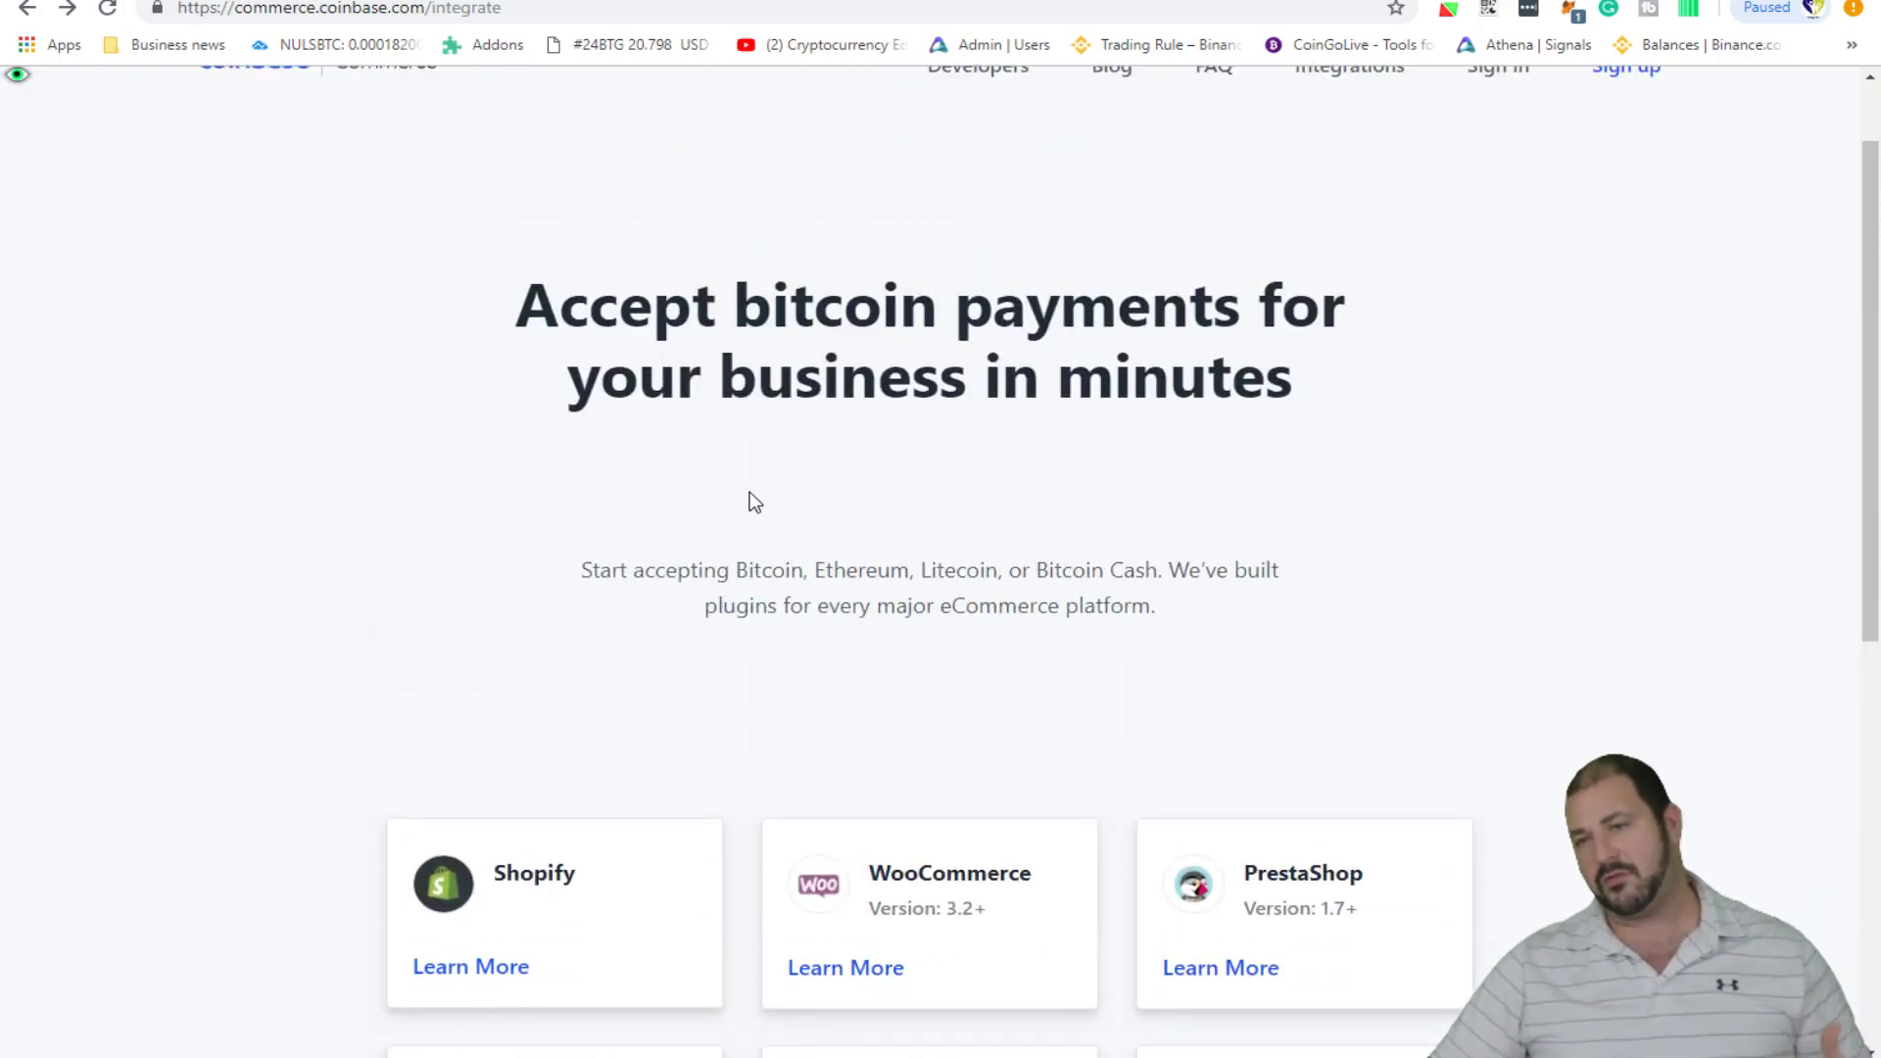
- Glance at the merchant Dashboard, then come back and request the FAQ page
click(692, 1)
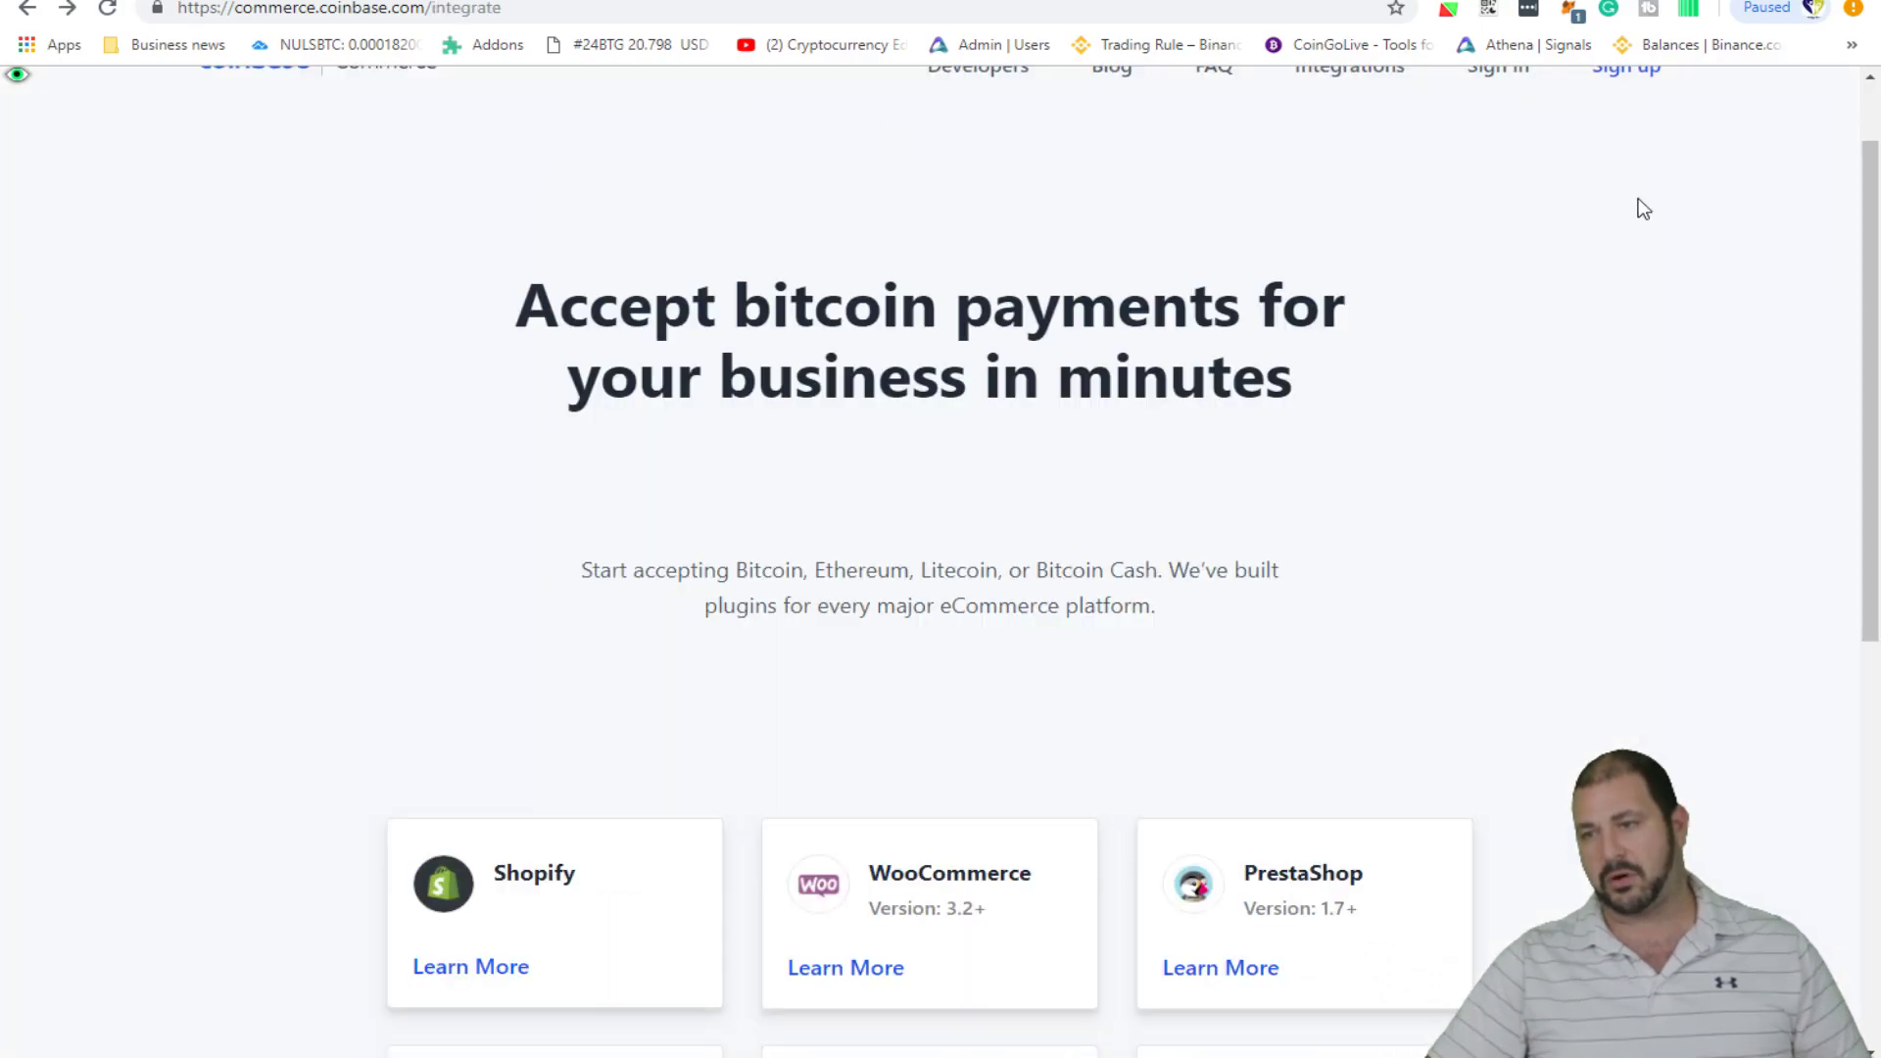
scroll(1638, 198, up, 2)
click(1217, 177)
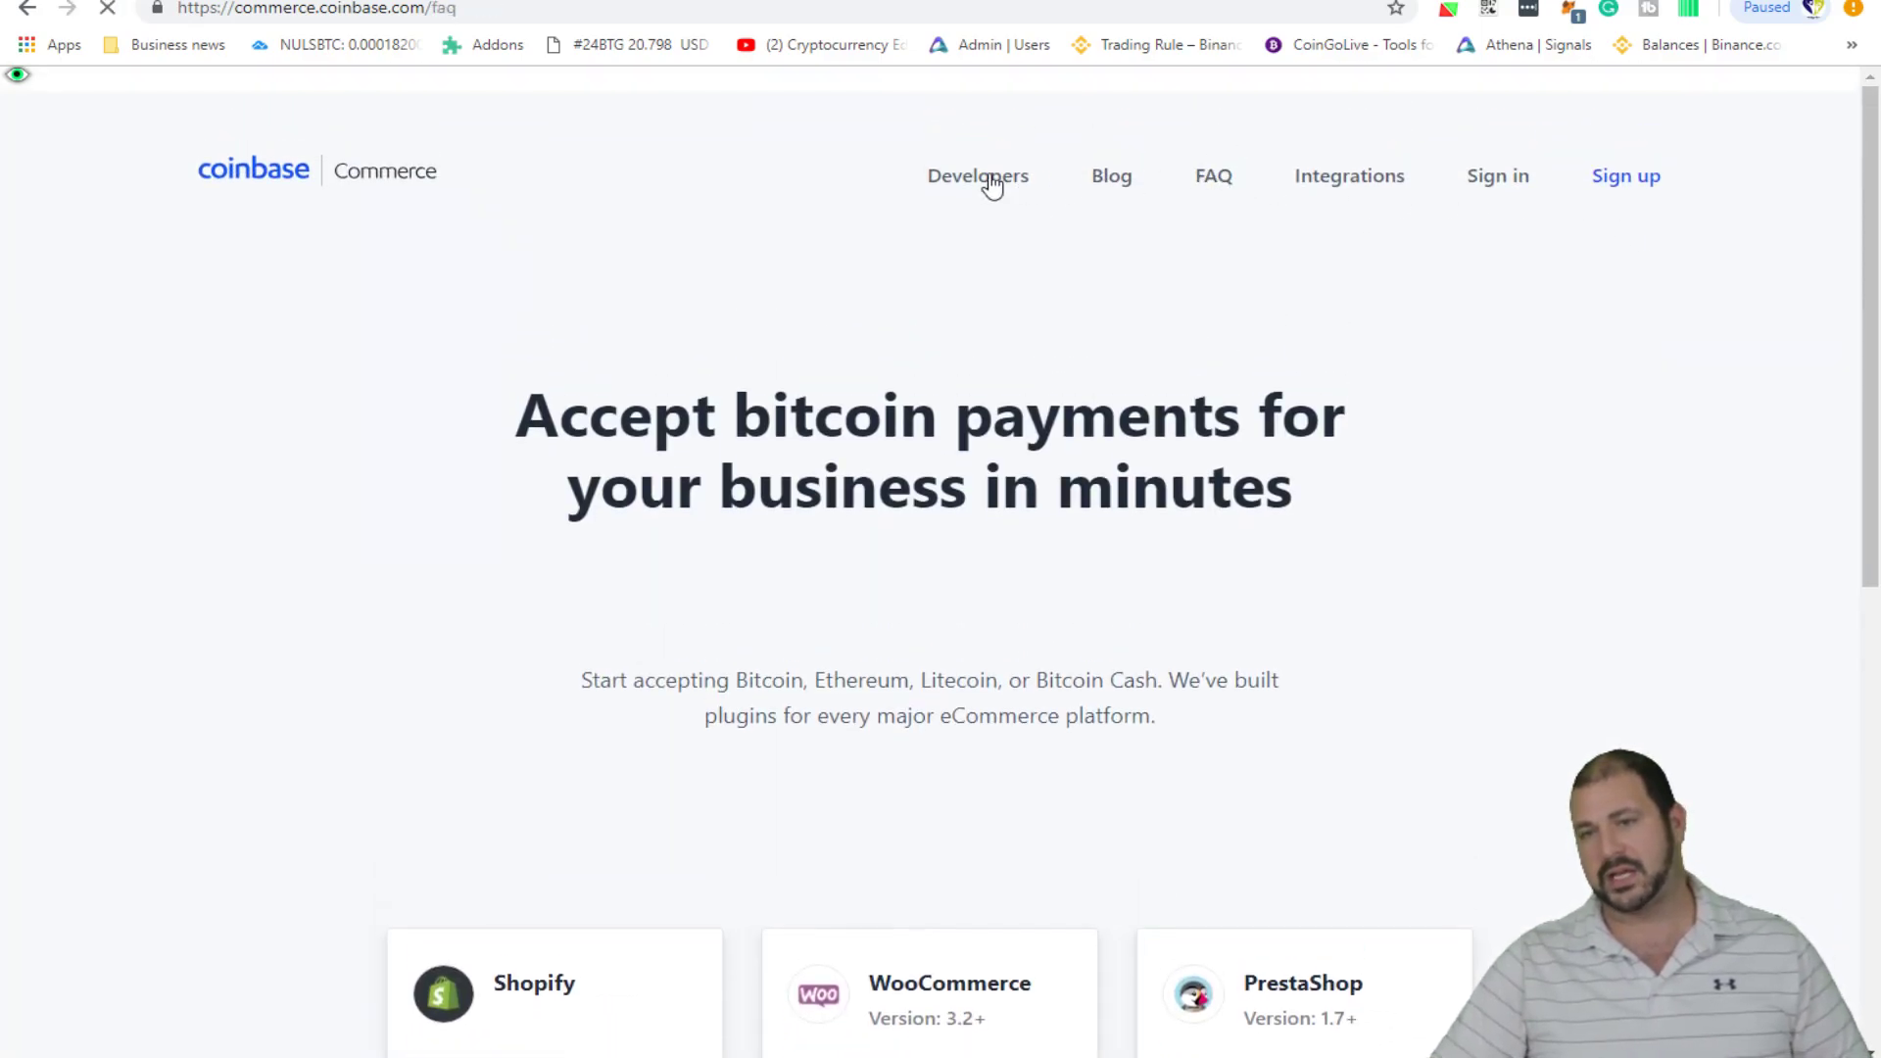
- Read through the FAQ, then return to the platform plugins list
scroll(778, 654, down, 1)
scroll(778, 653, down, 3)
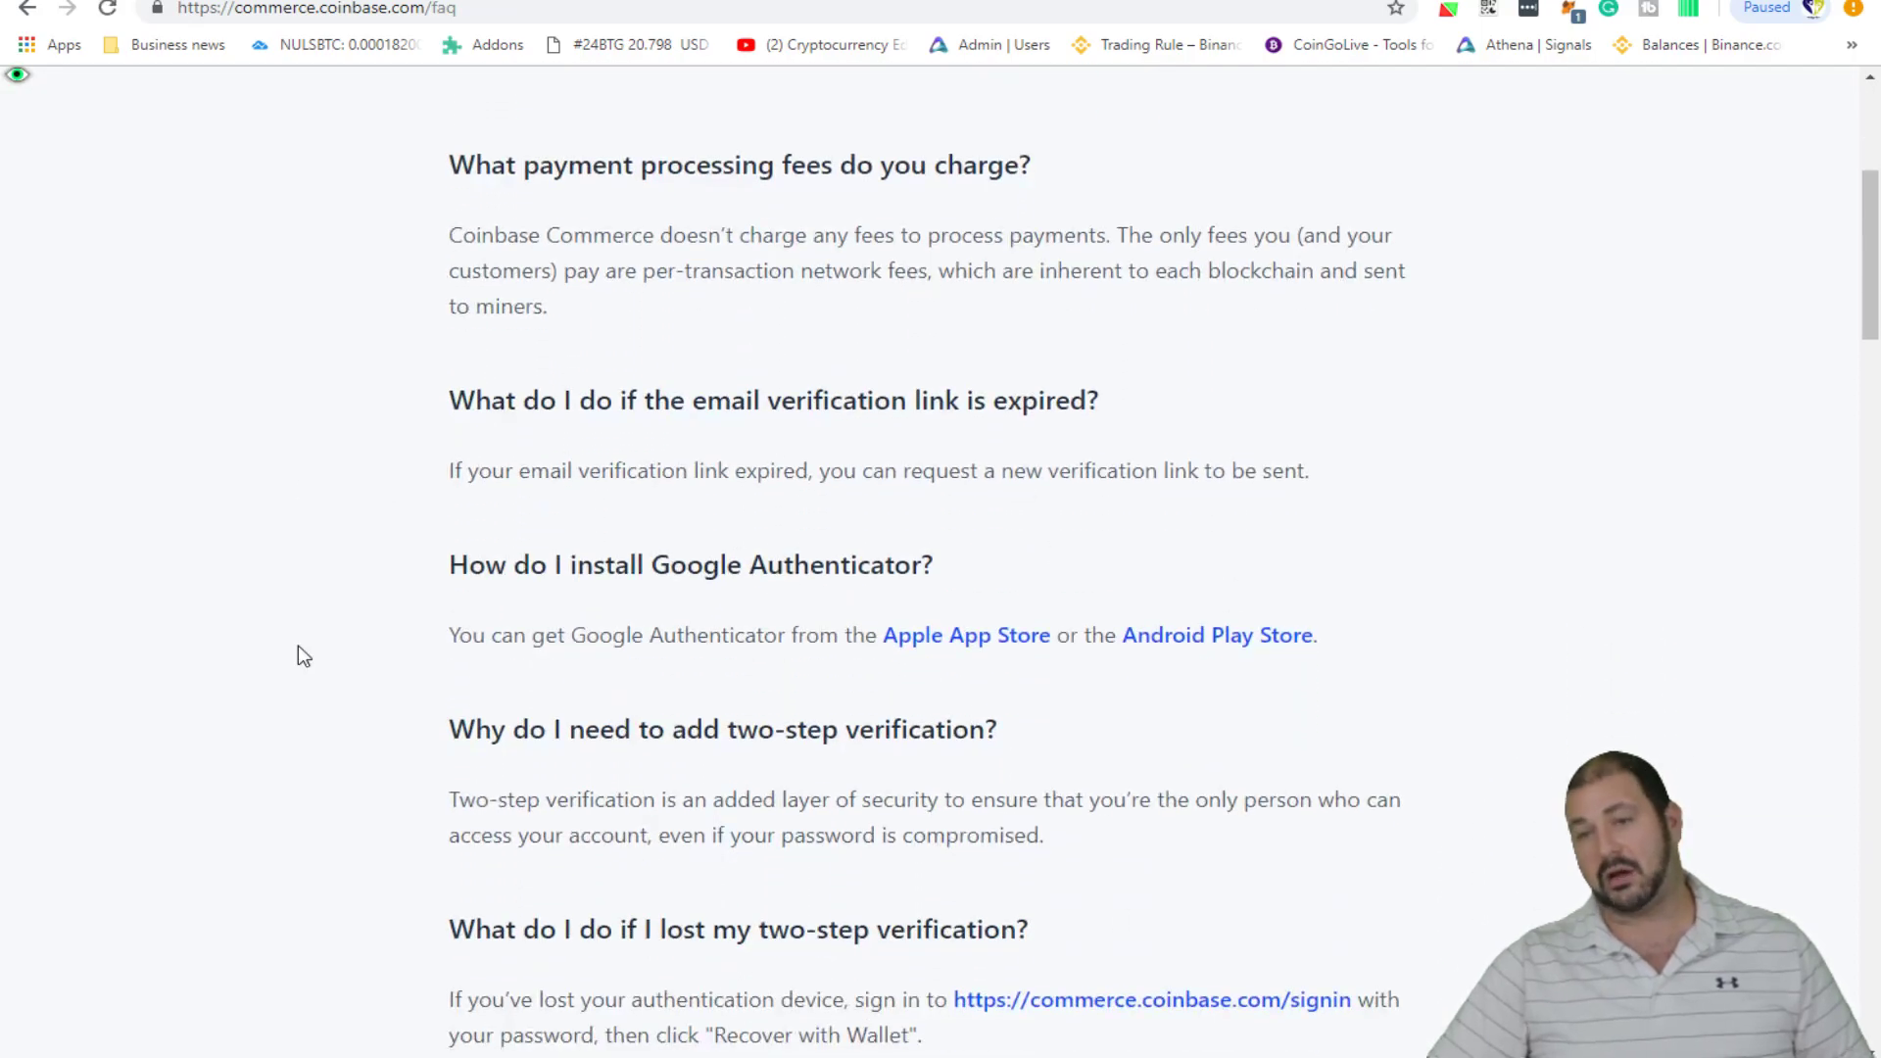
scroll(919, 494, down, 10)
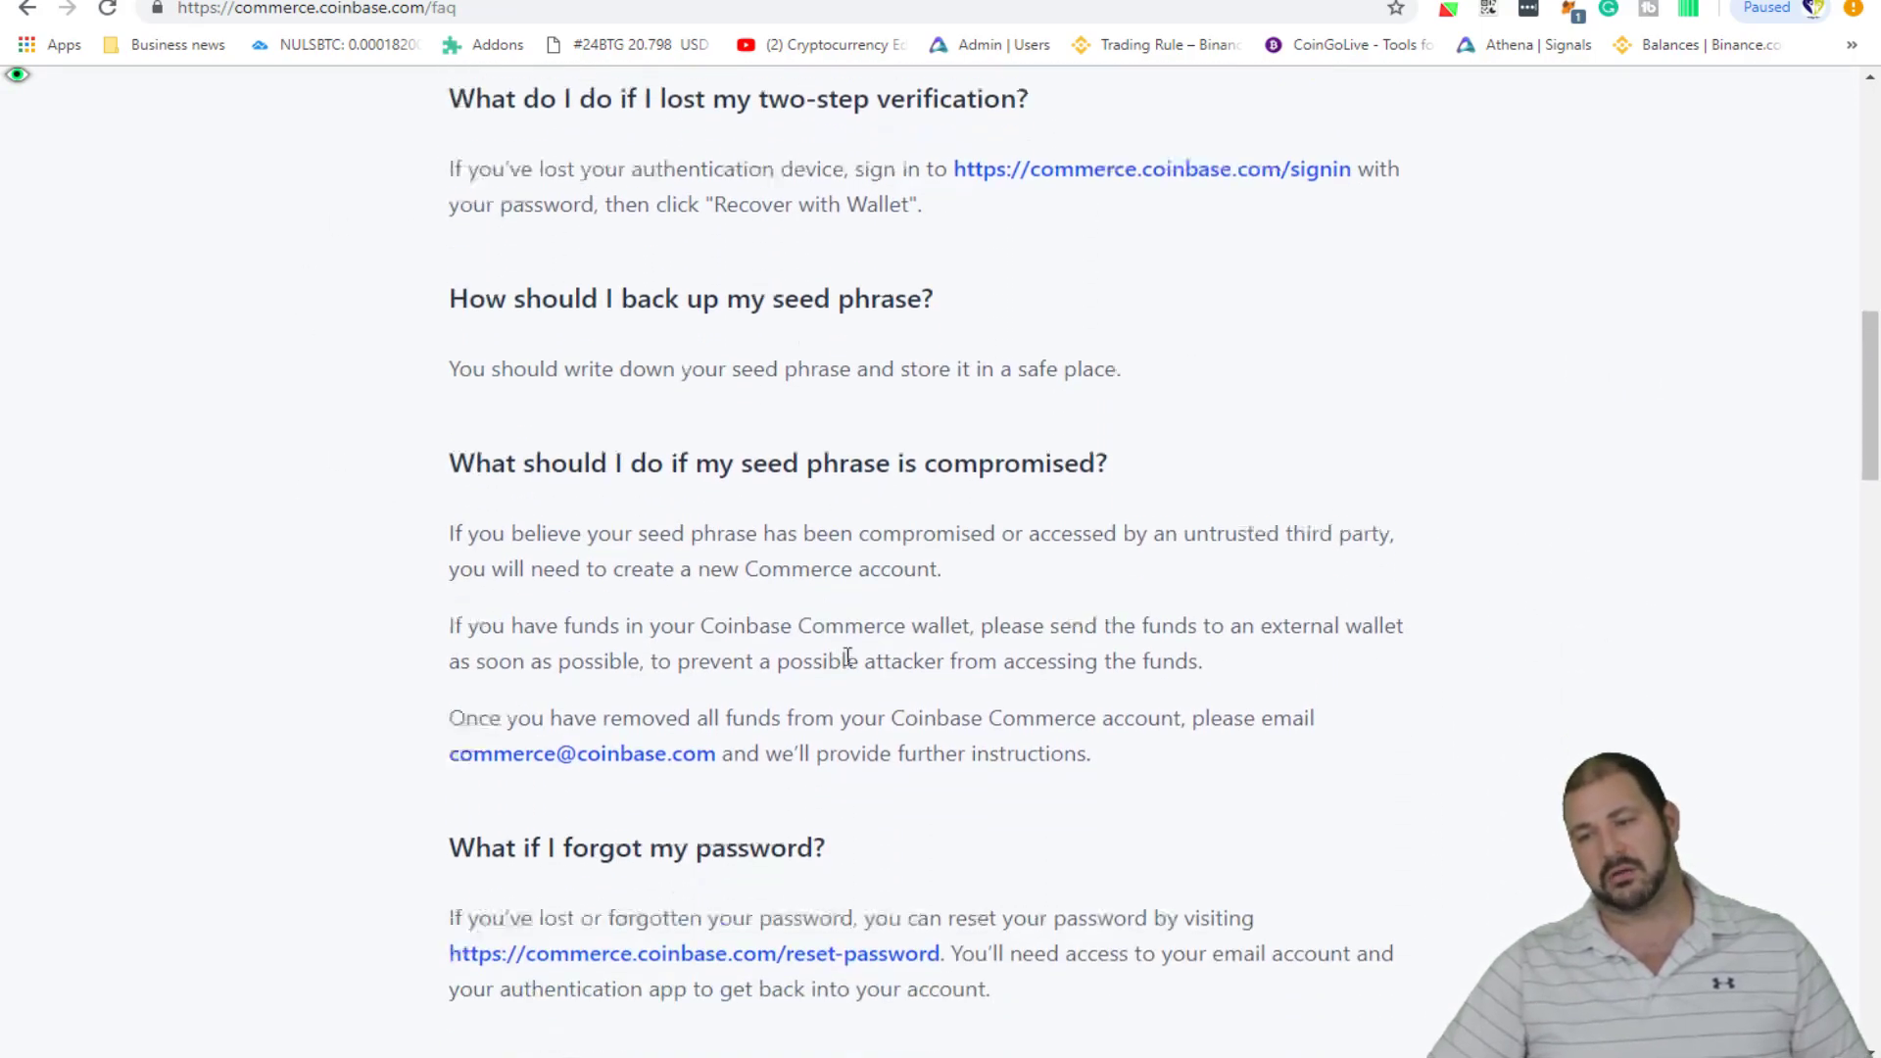
scroll(811, 629, down, 5)
scroll(725, 669, up, 20)
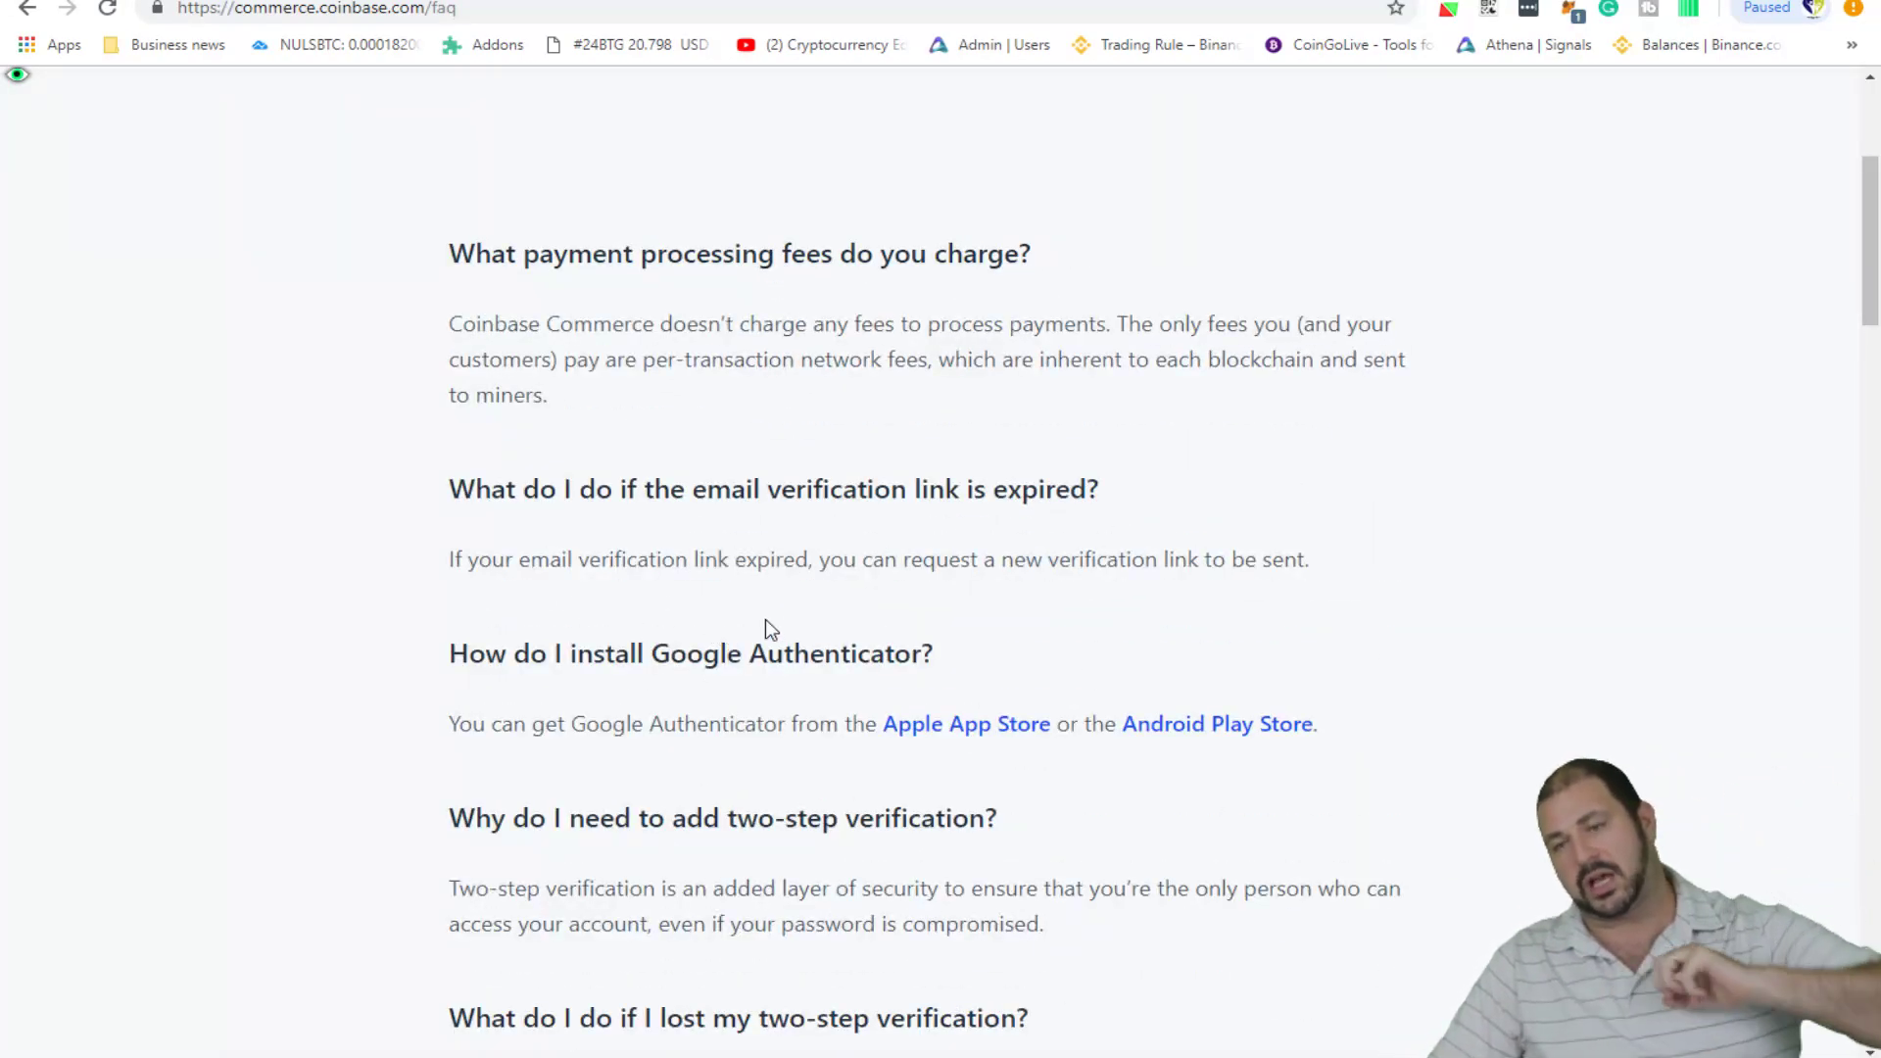
scroll(1238, 507, up, 4)
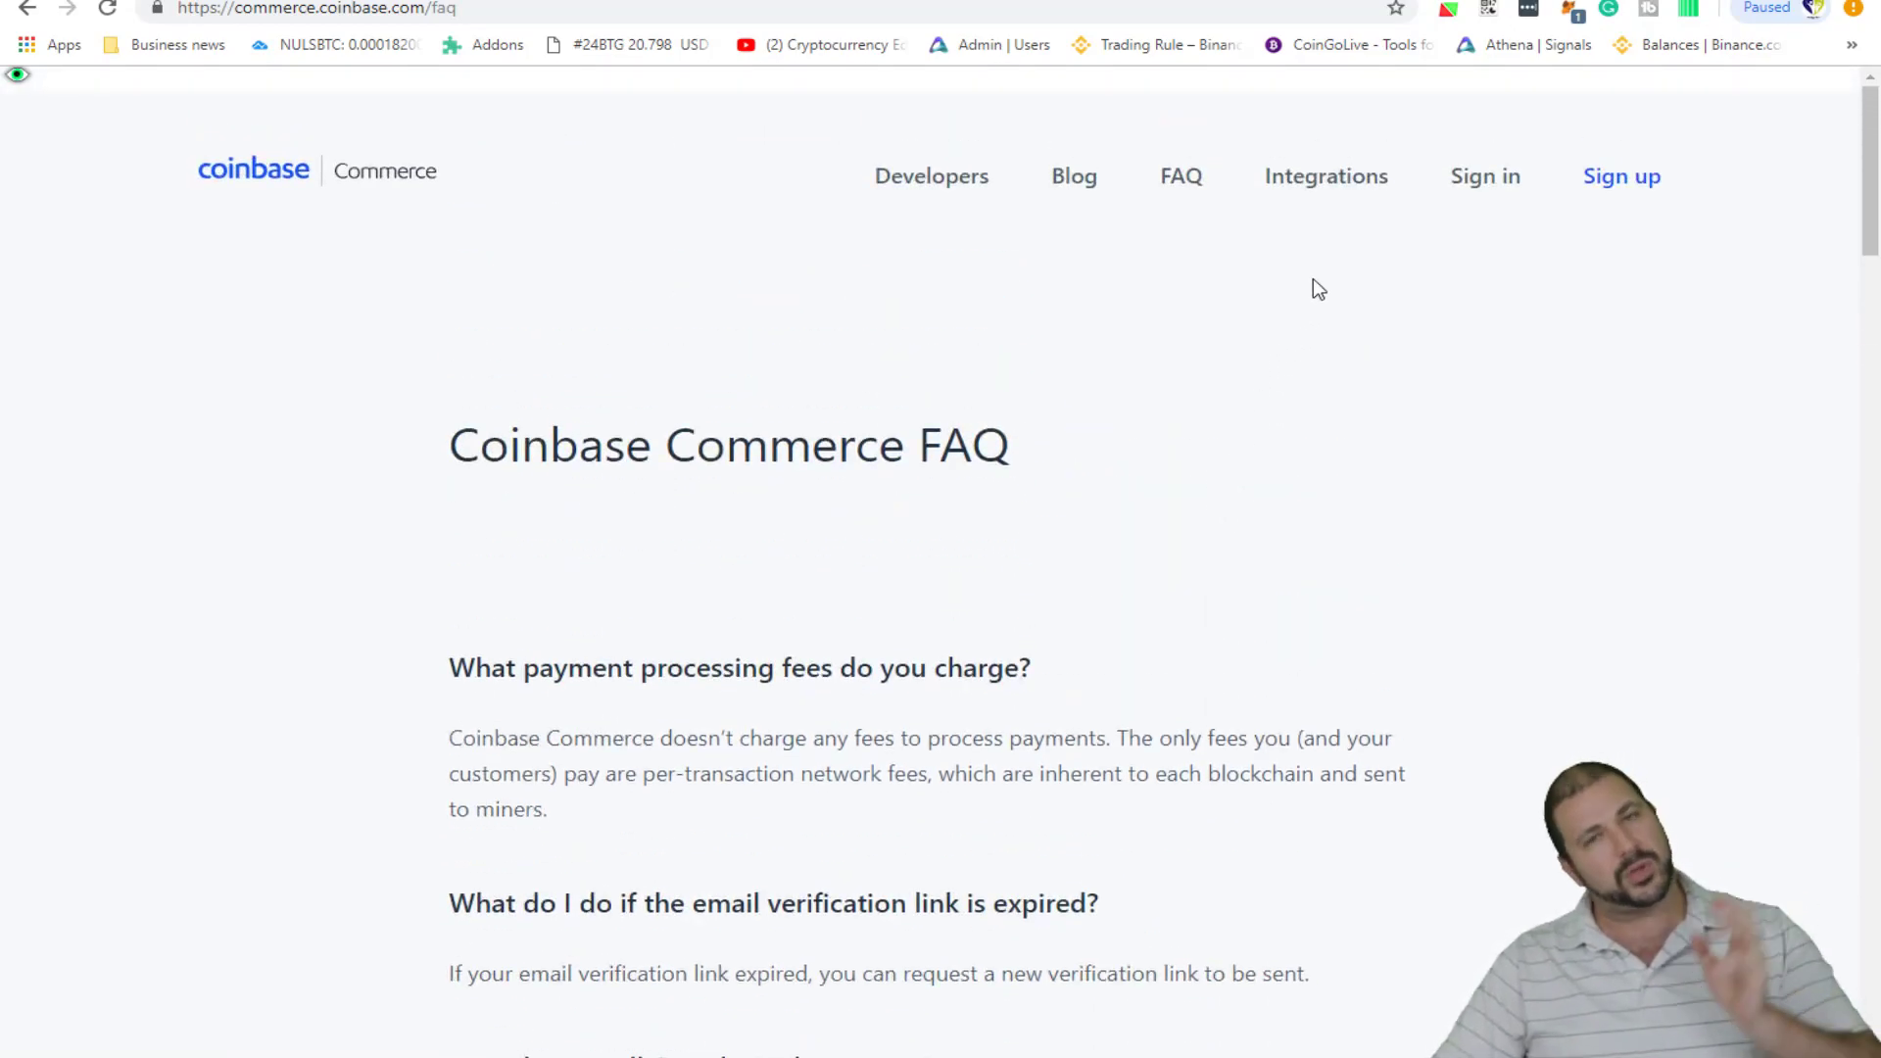
click(1341, 194)
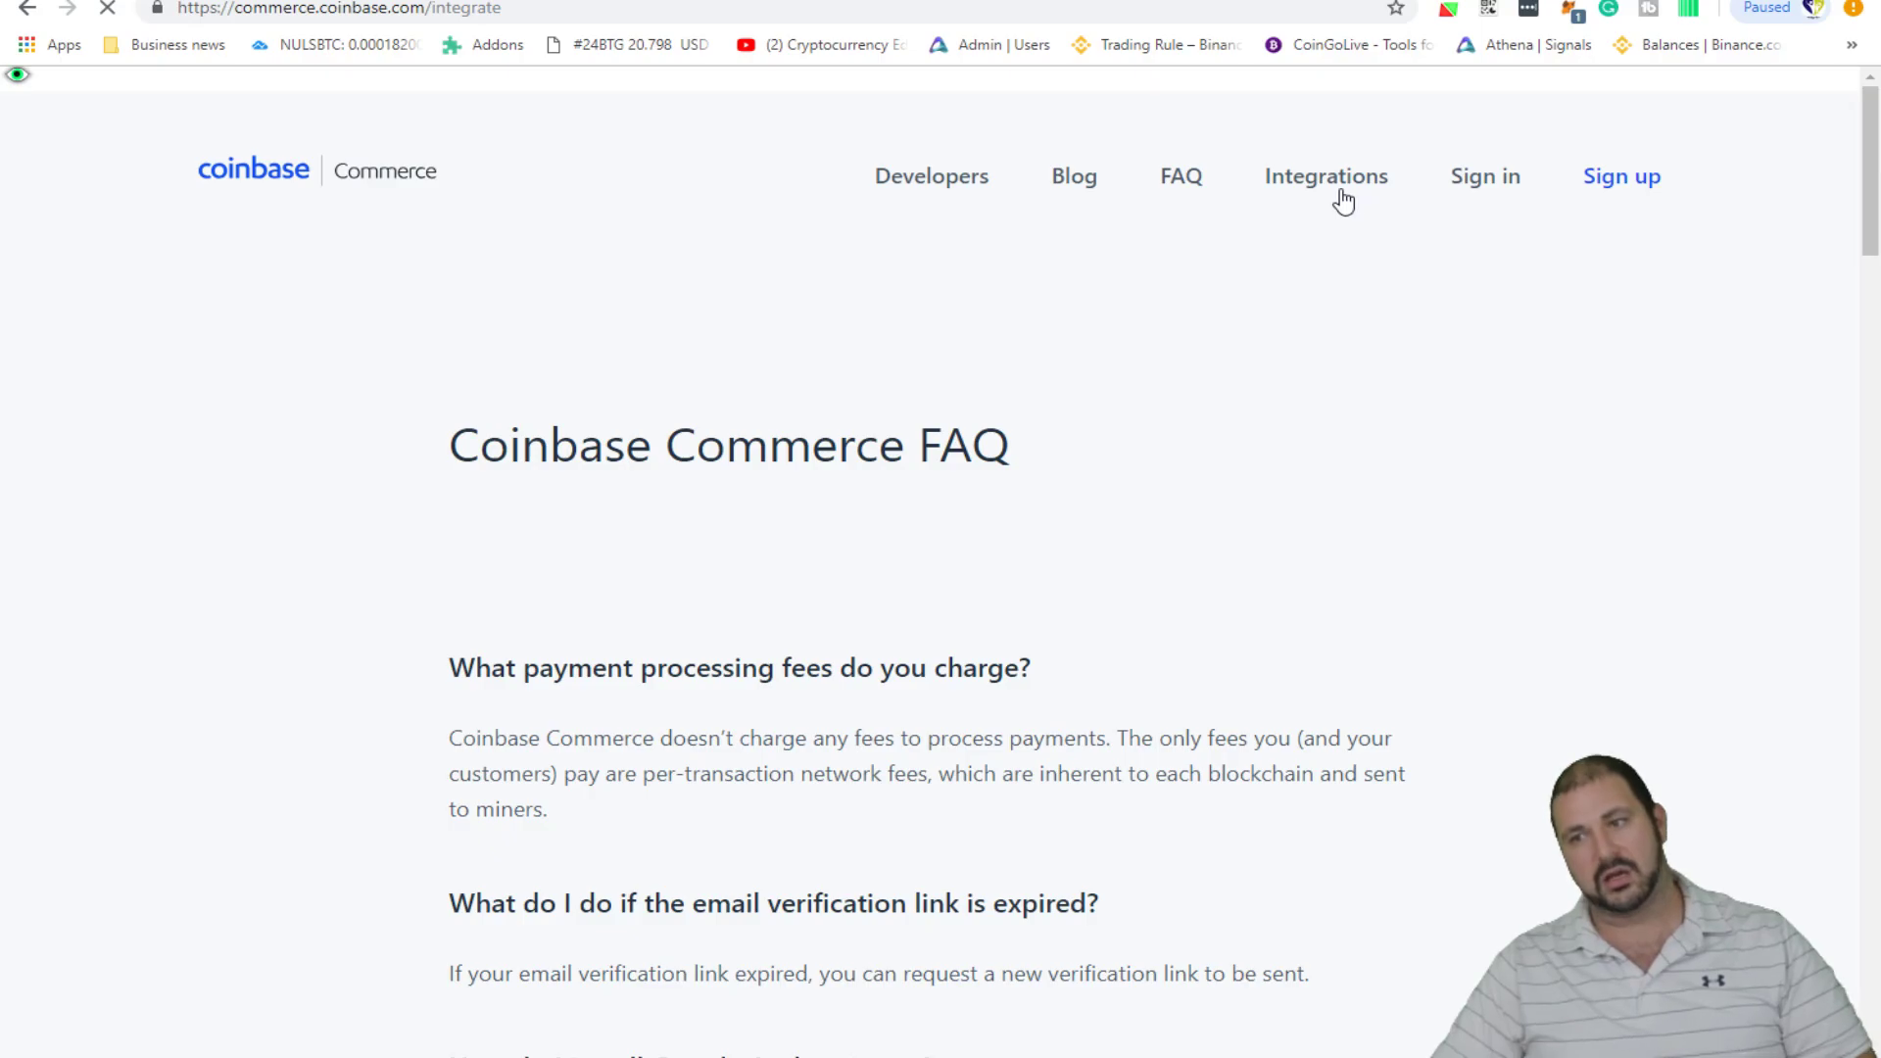
scroll(1045, 362, down, 2)
scroll(1044, 362, up, 2)
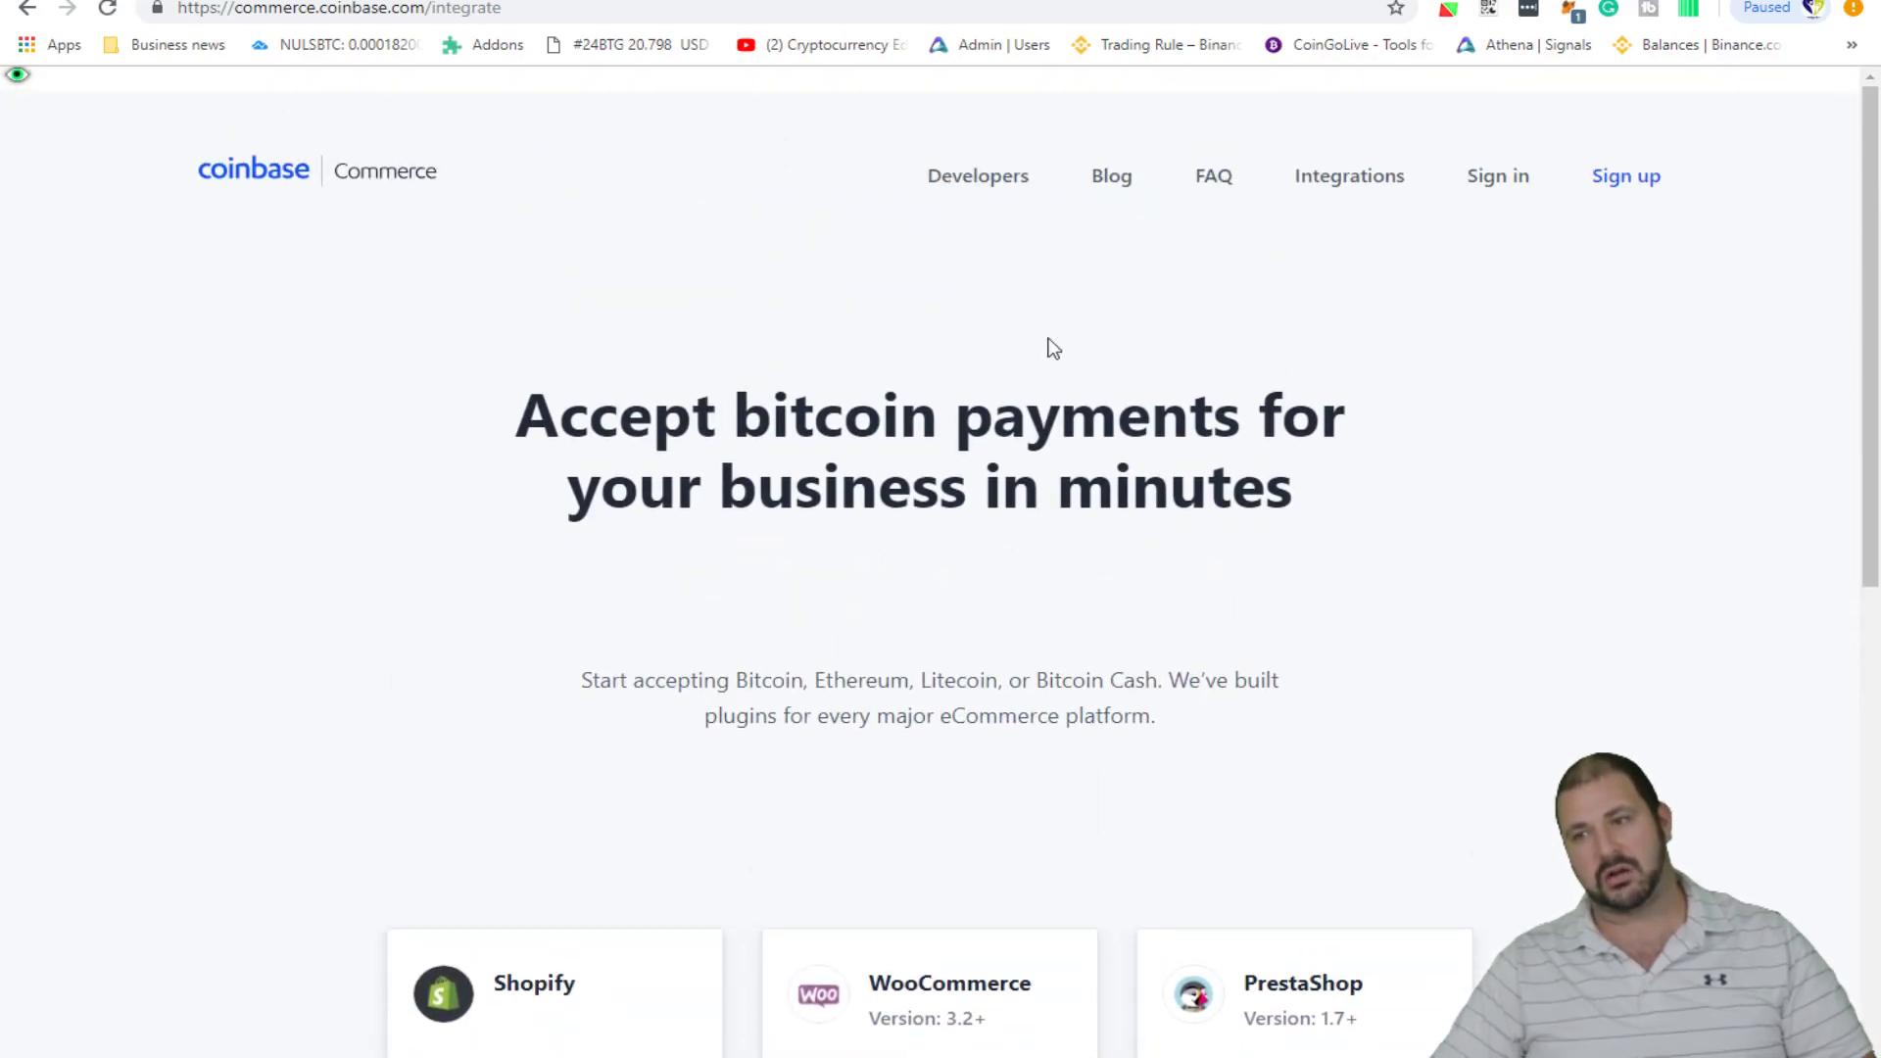
- Open the developer API docs and jump to their Integrations section
click(1009, 189)
scroll(991, 532, down, 3)
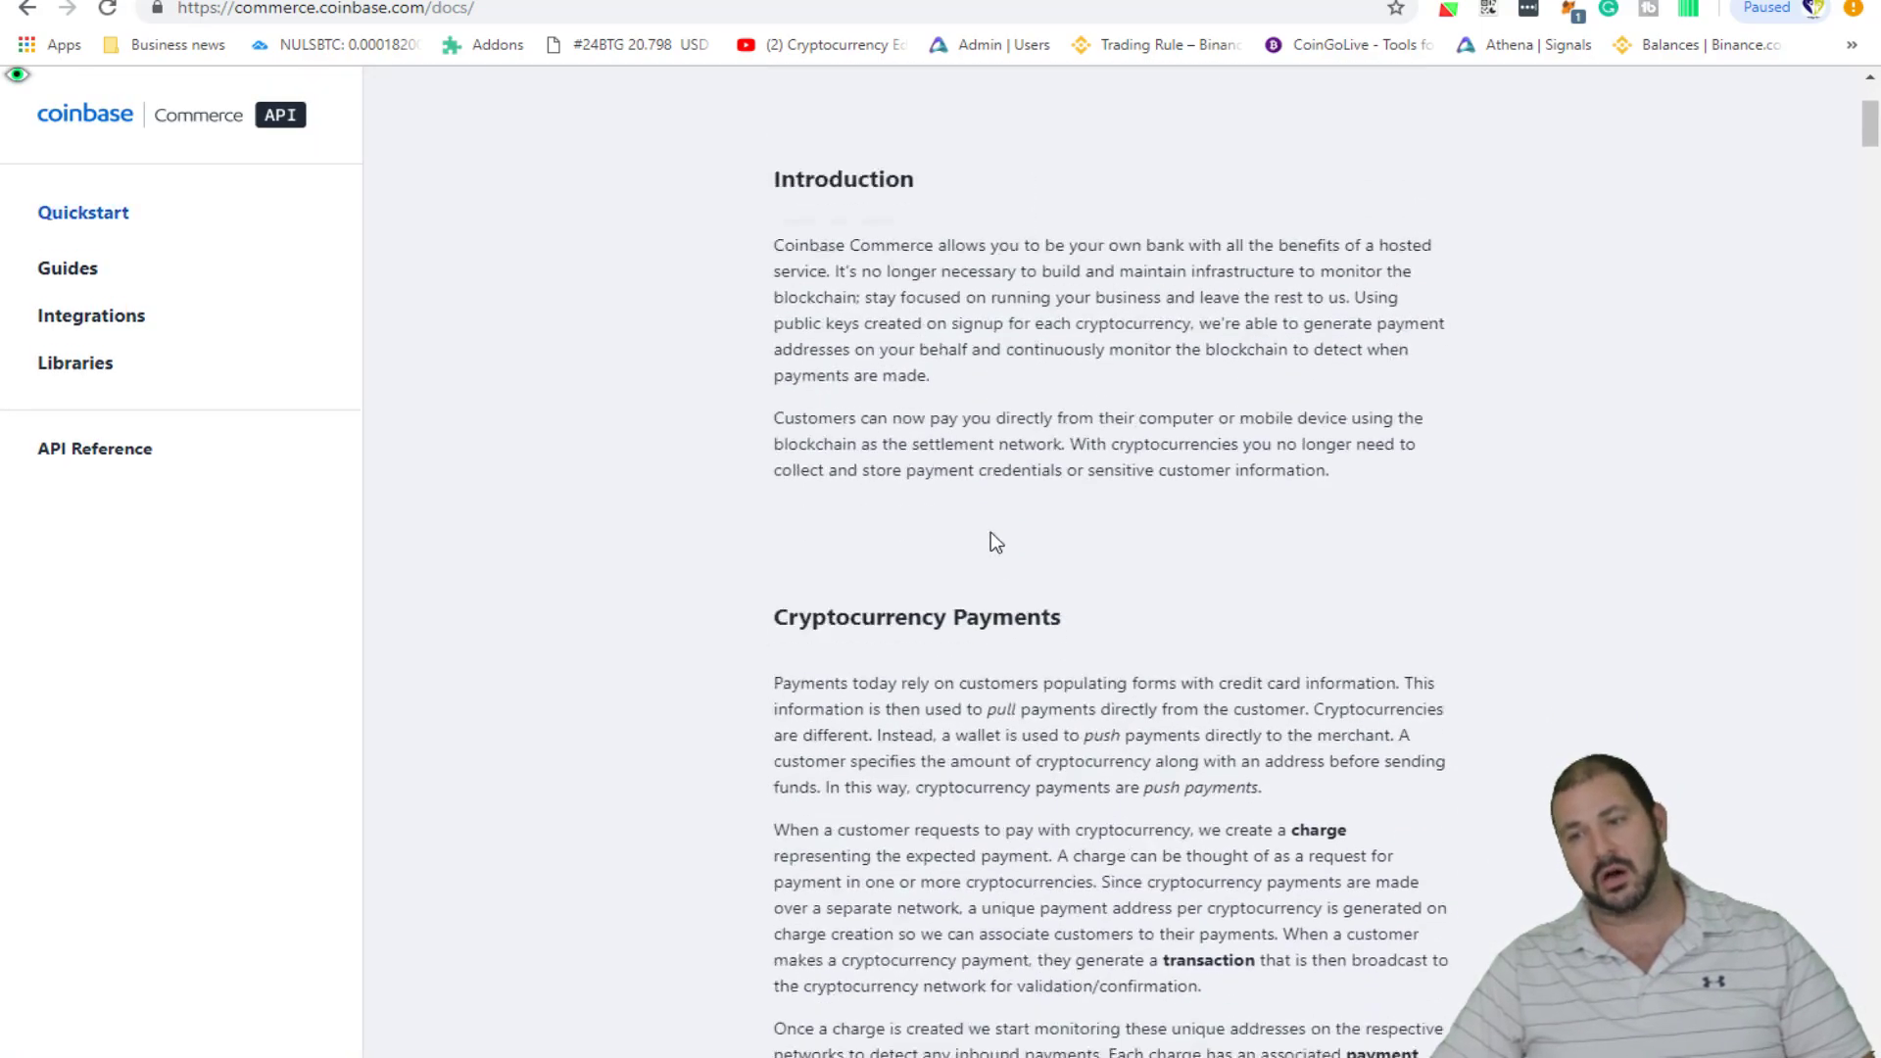
scroll(897, 538, down, 10)
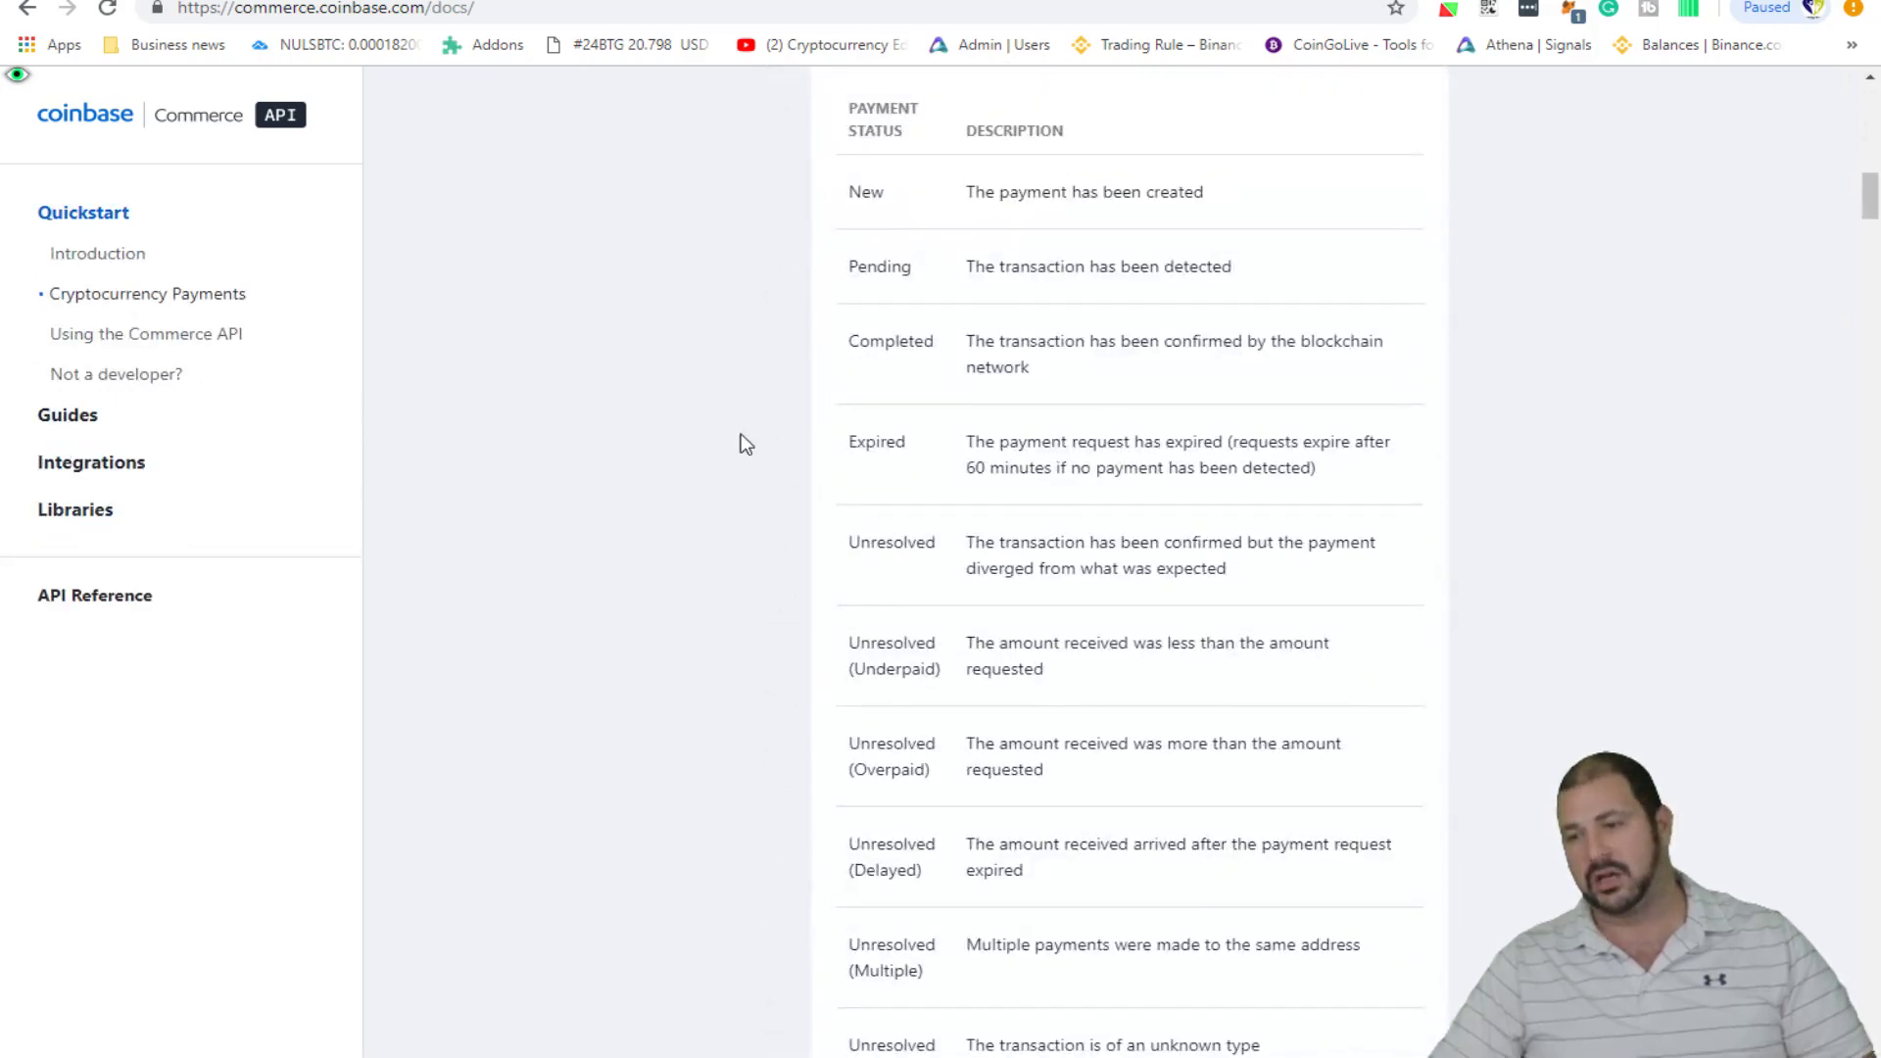
scroll(745, 444, down, 20)
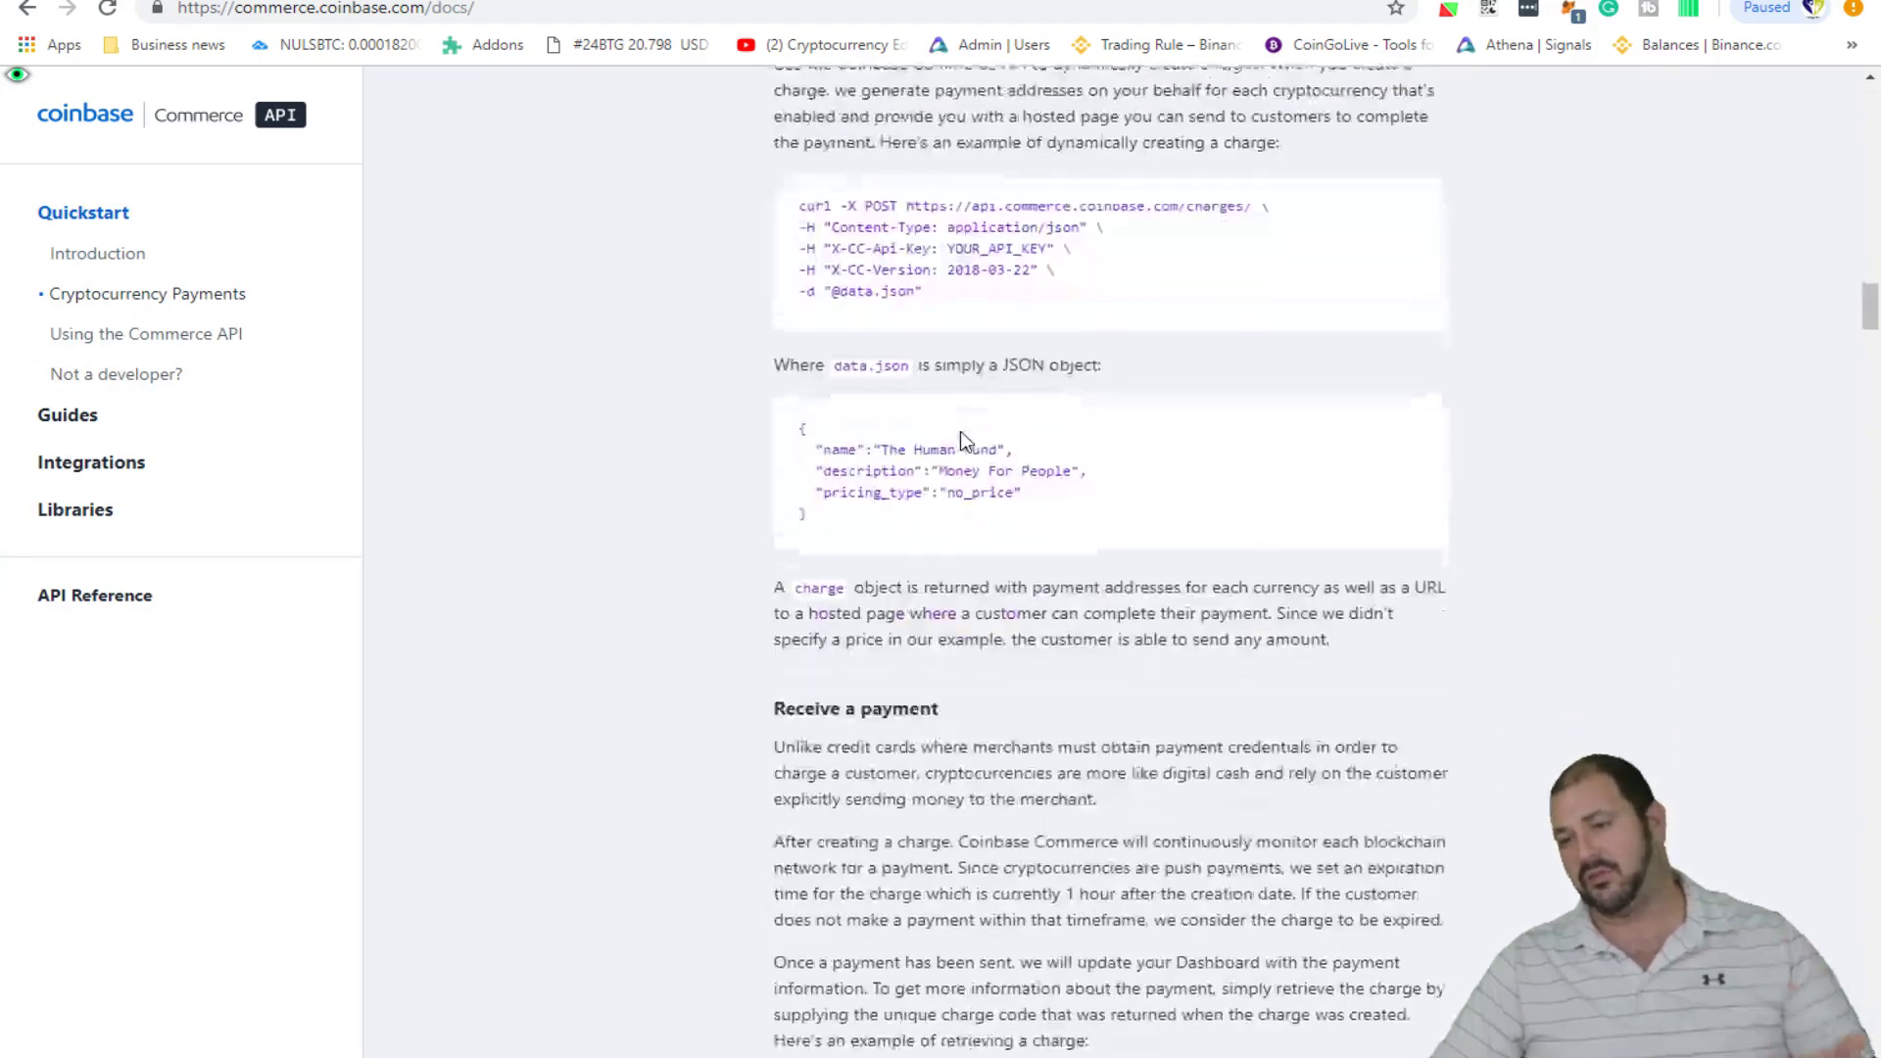
scroll(903, 353, up, 2)
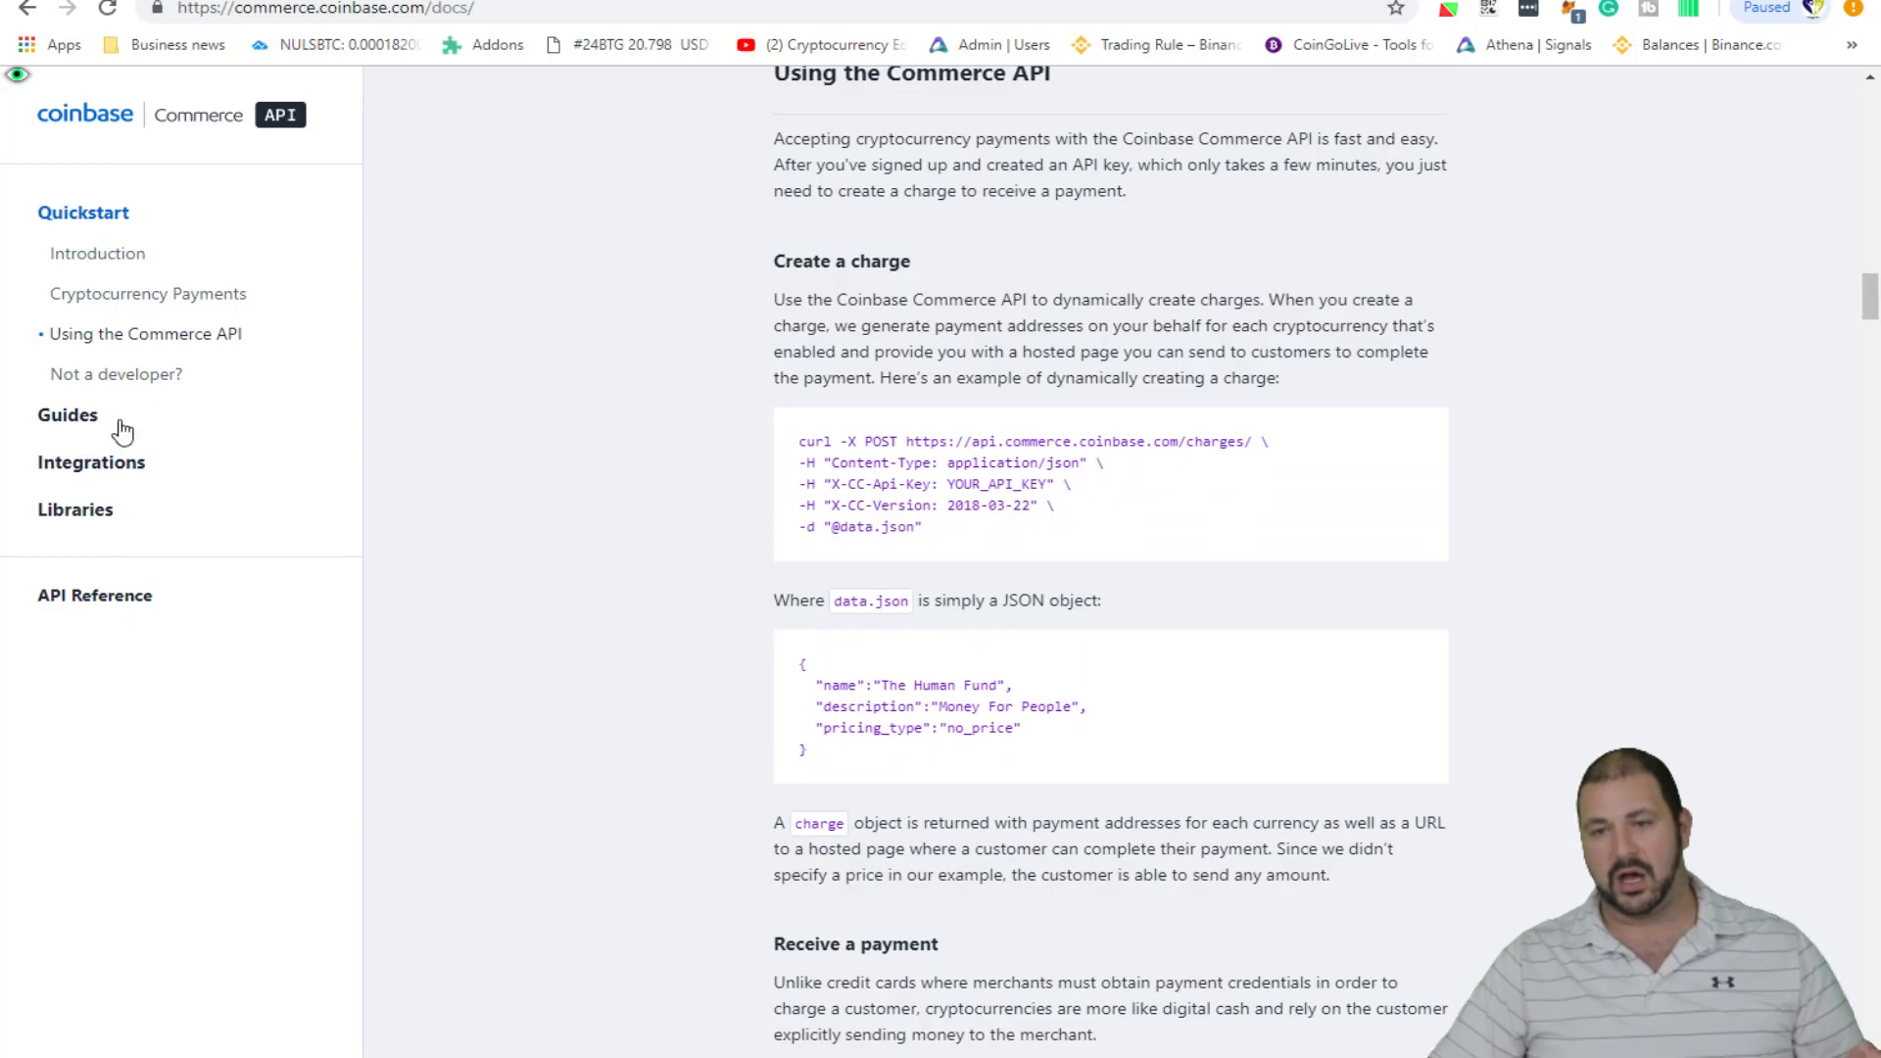
click(117, 476)
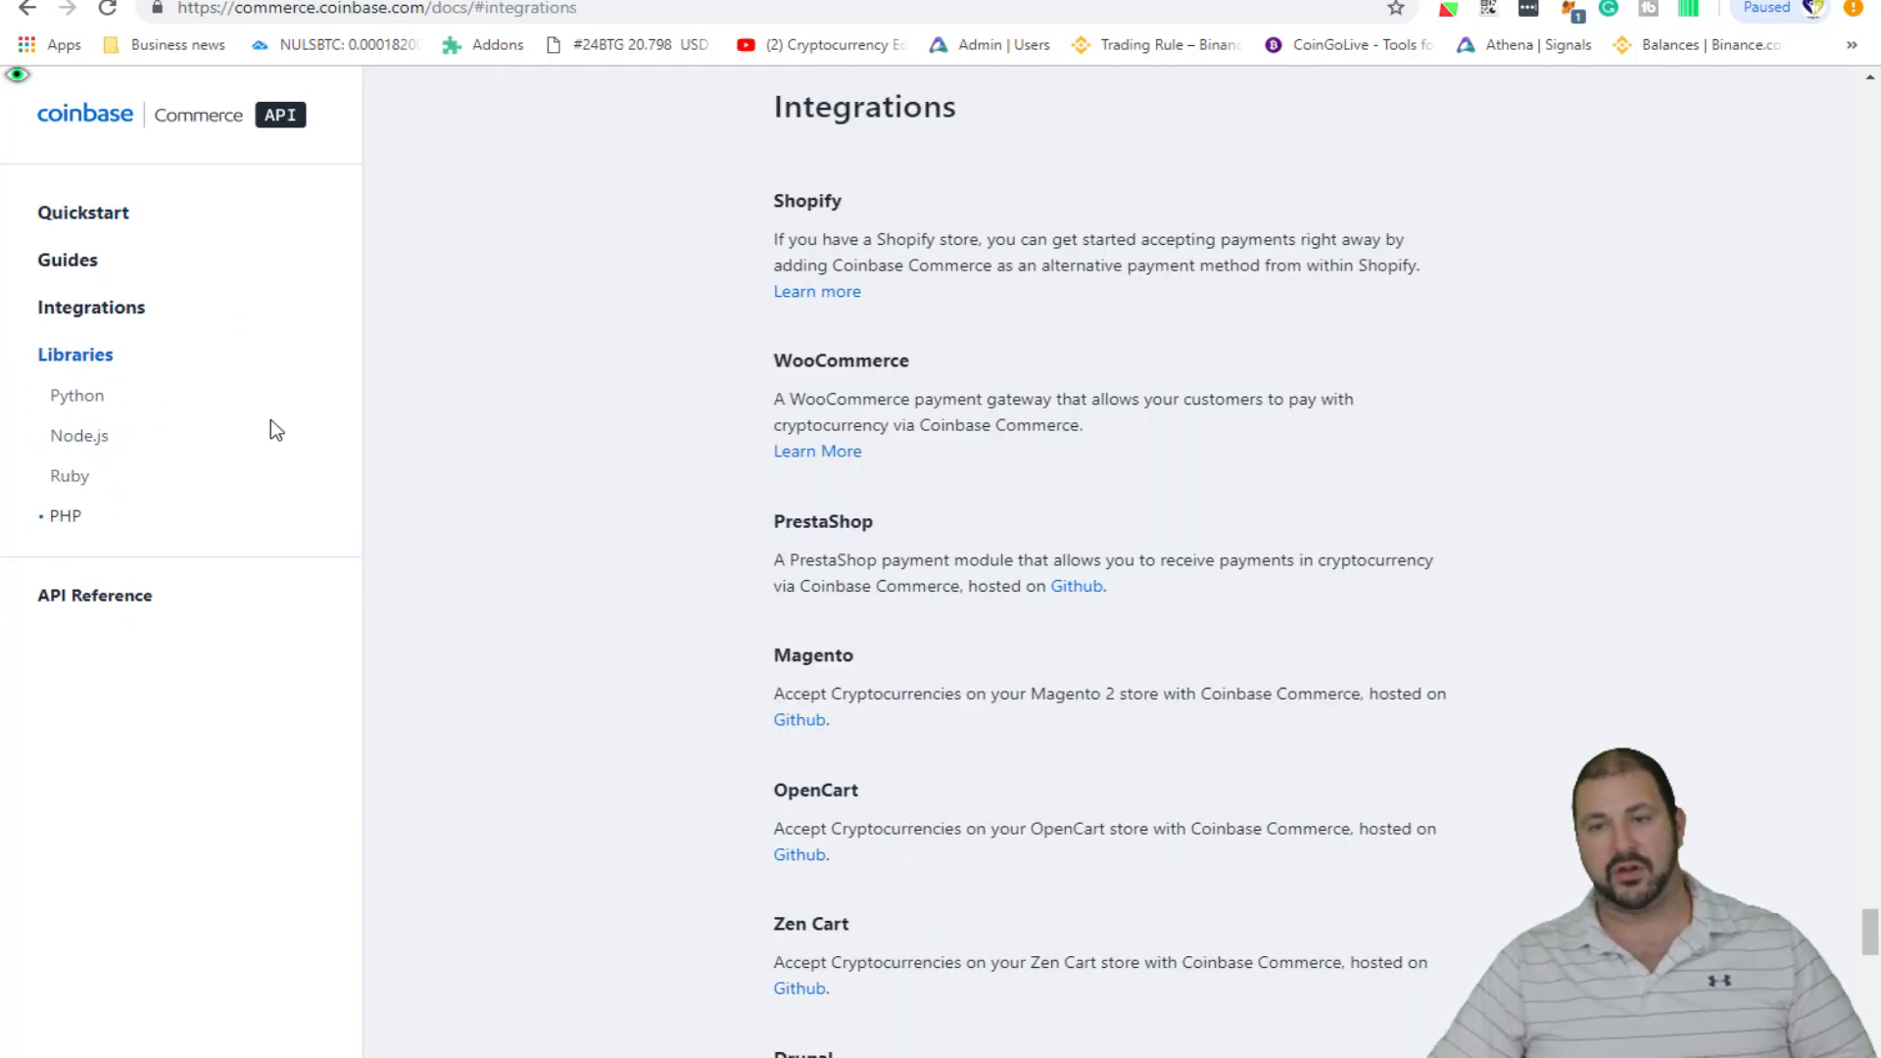
click(95, 411)
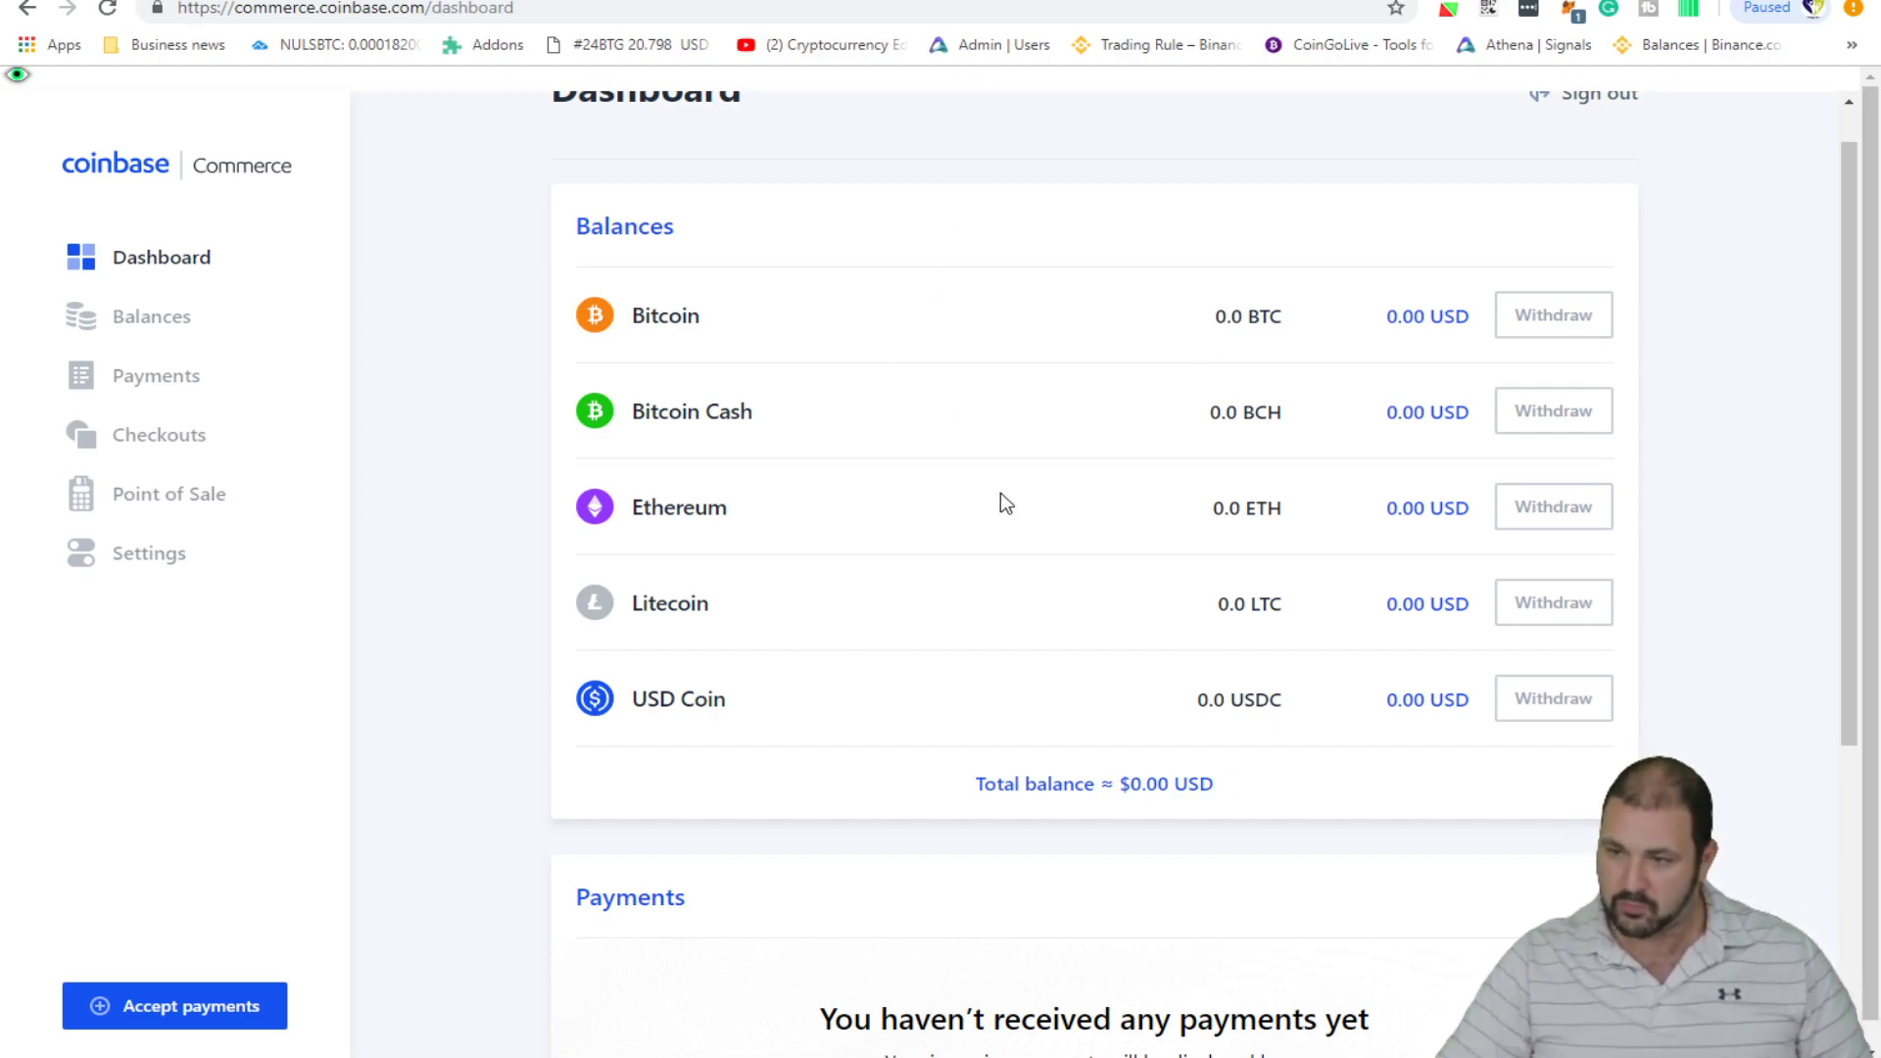
scroll(957, 483, down, 2)
scroll(882, 480, up, 3)
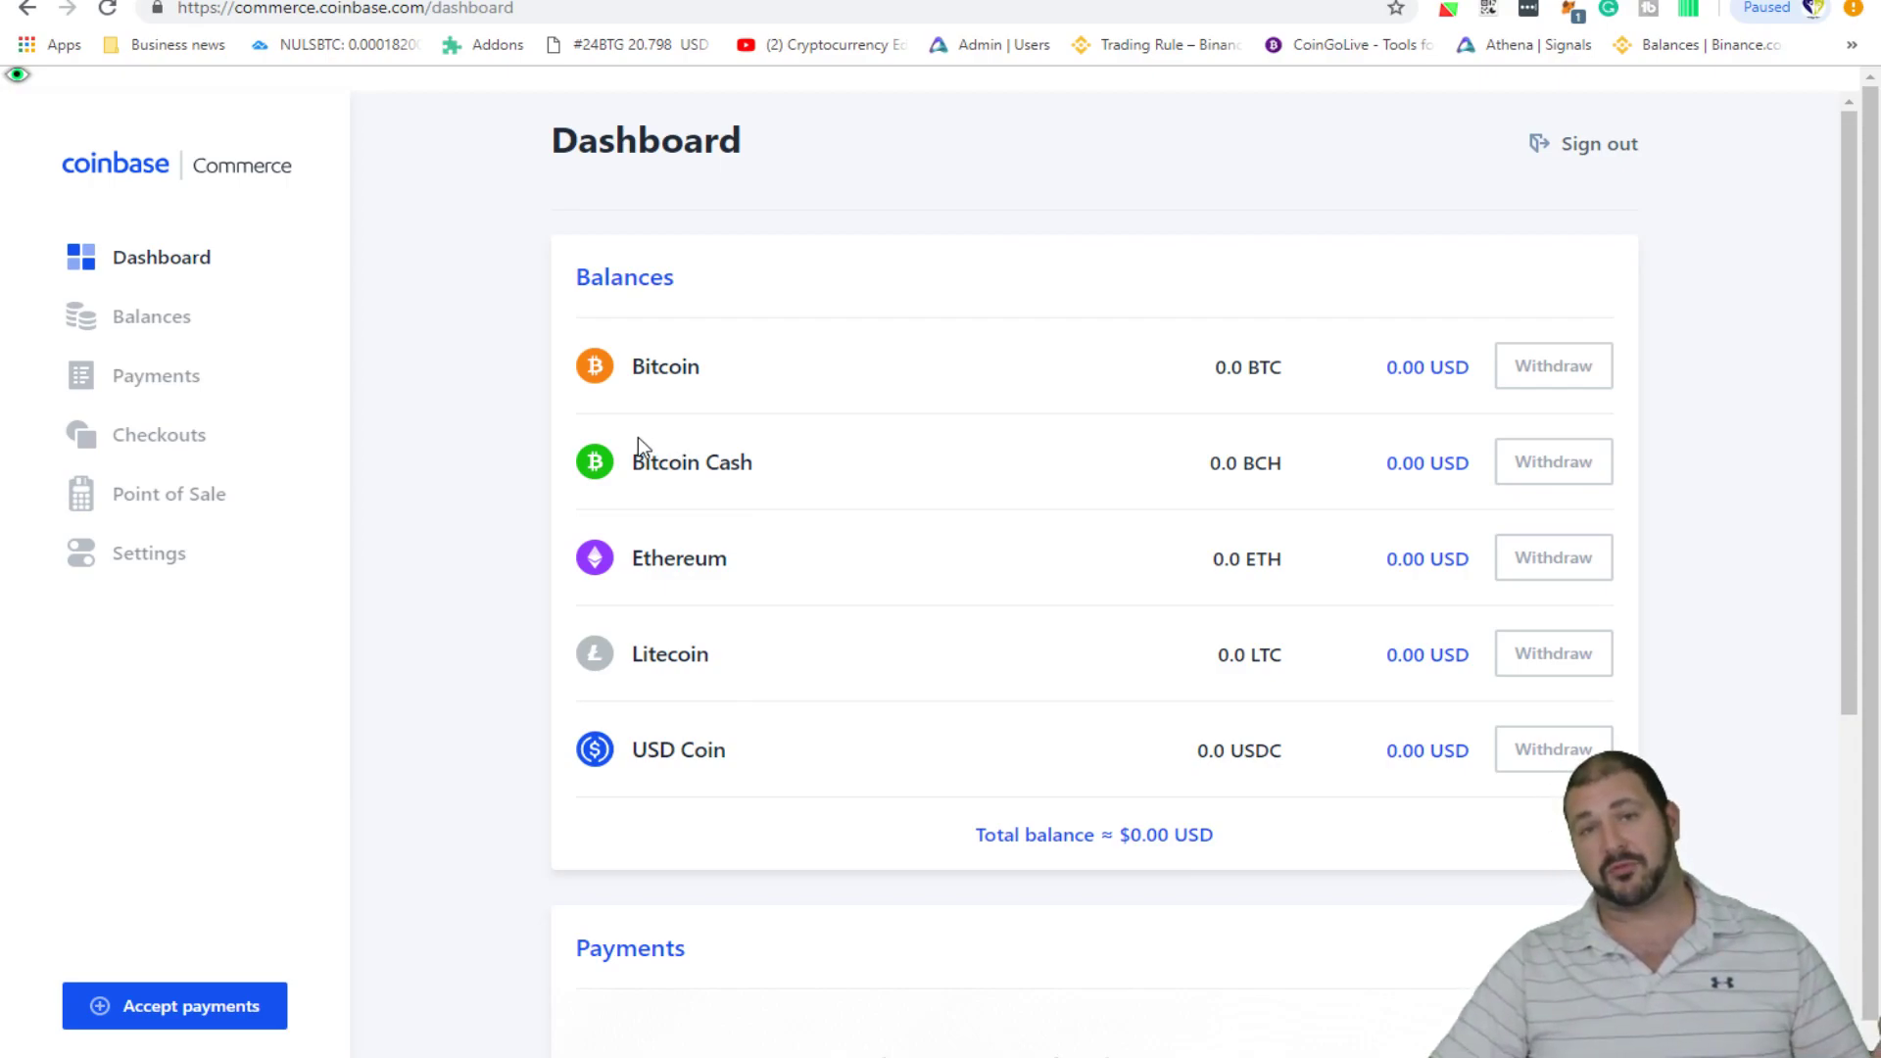
scroll(706, 702, down, 4)
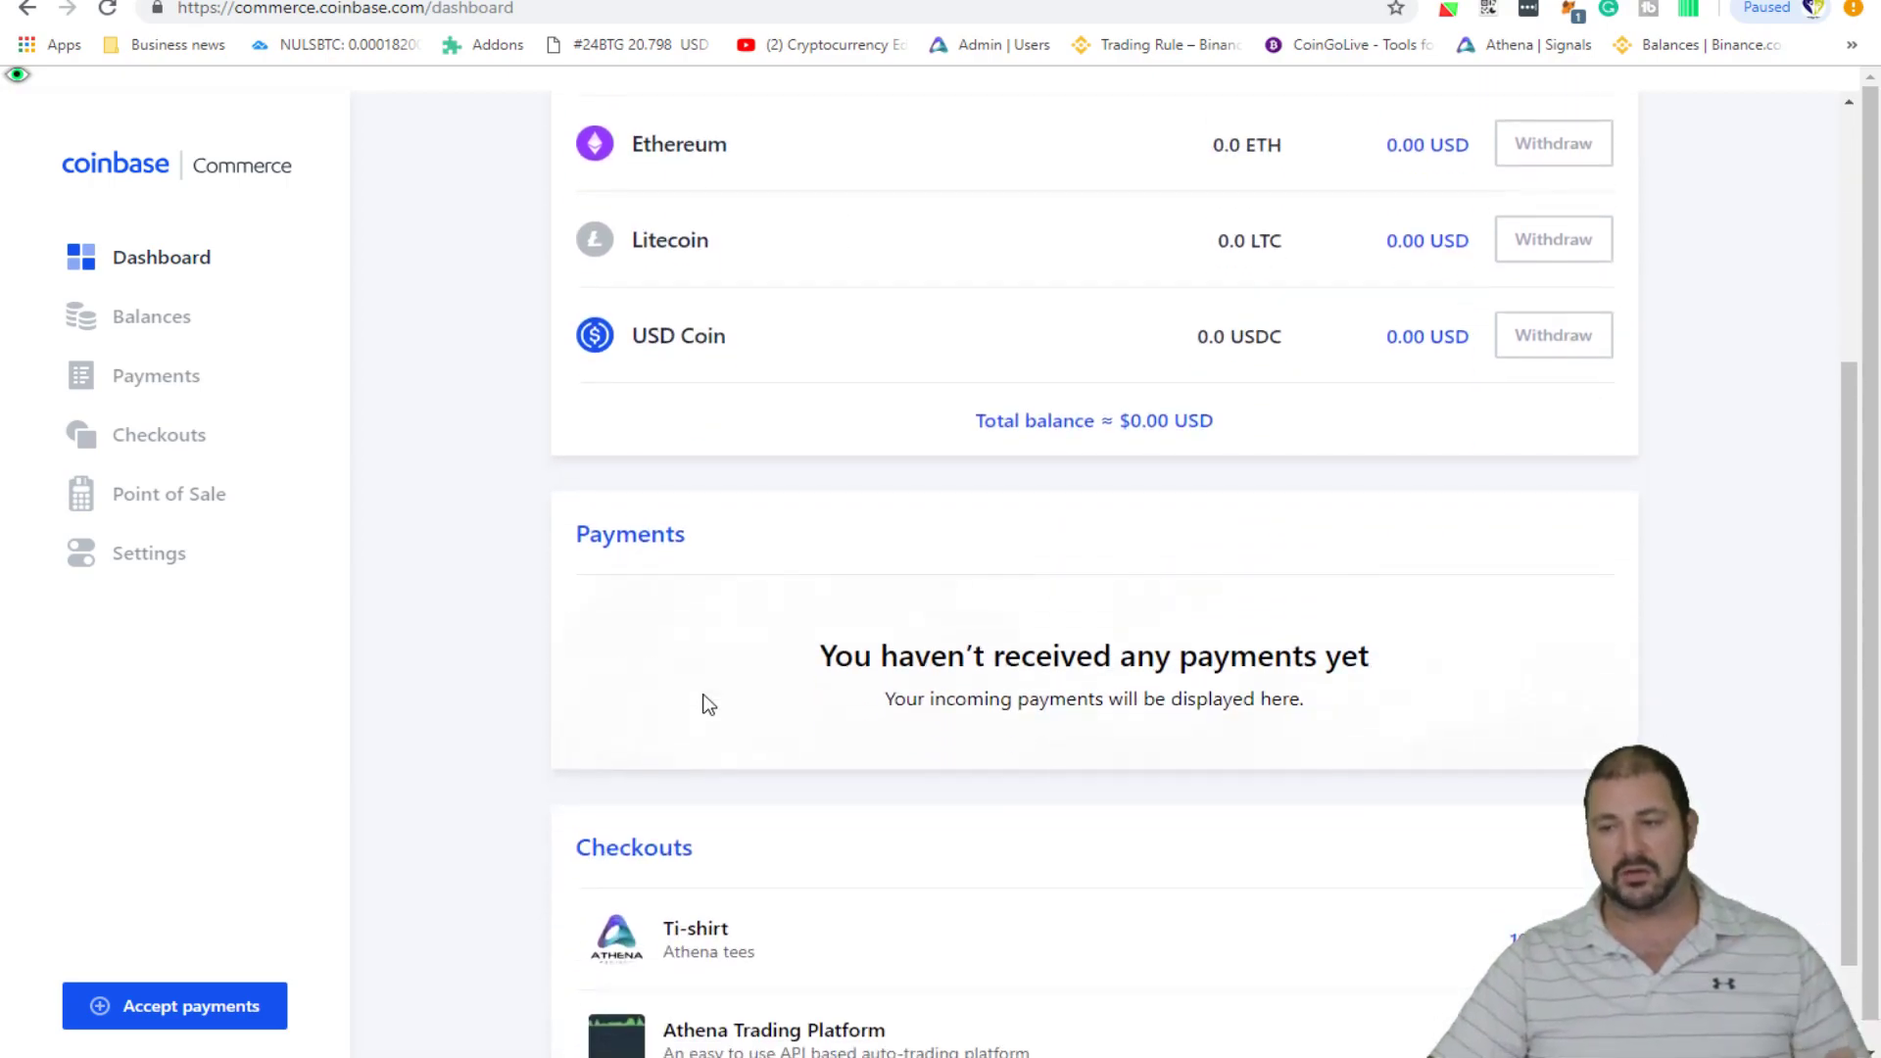
scroll(706, 702, down, 2)
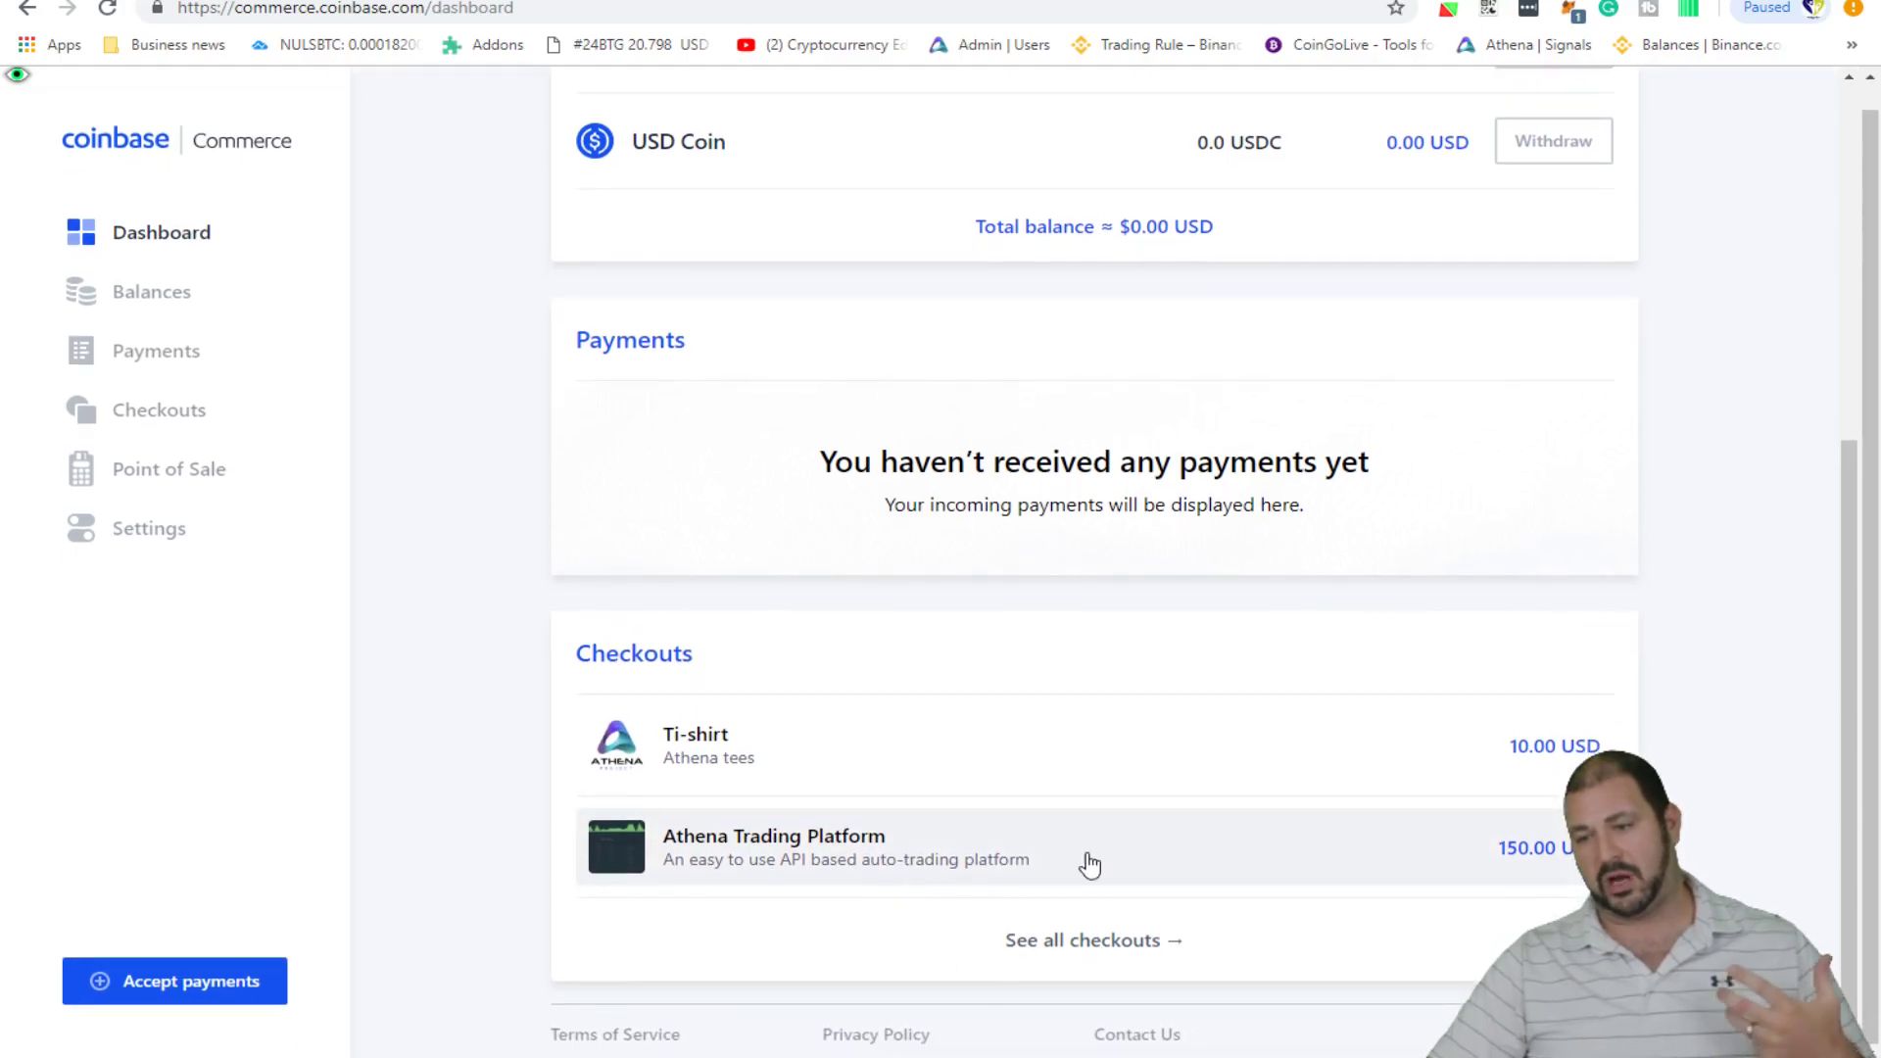
scroll(281, 491, up, 4)
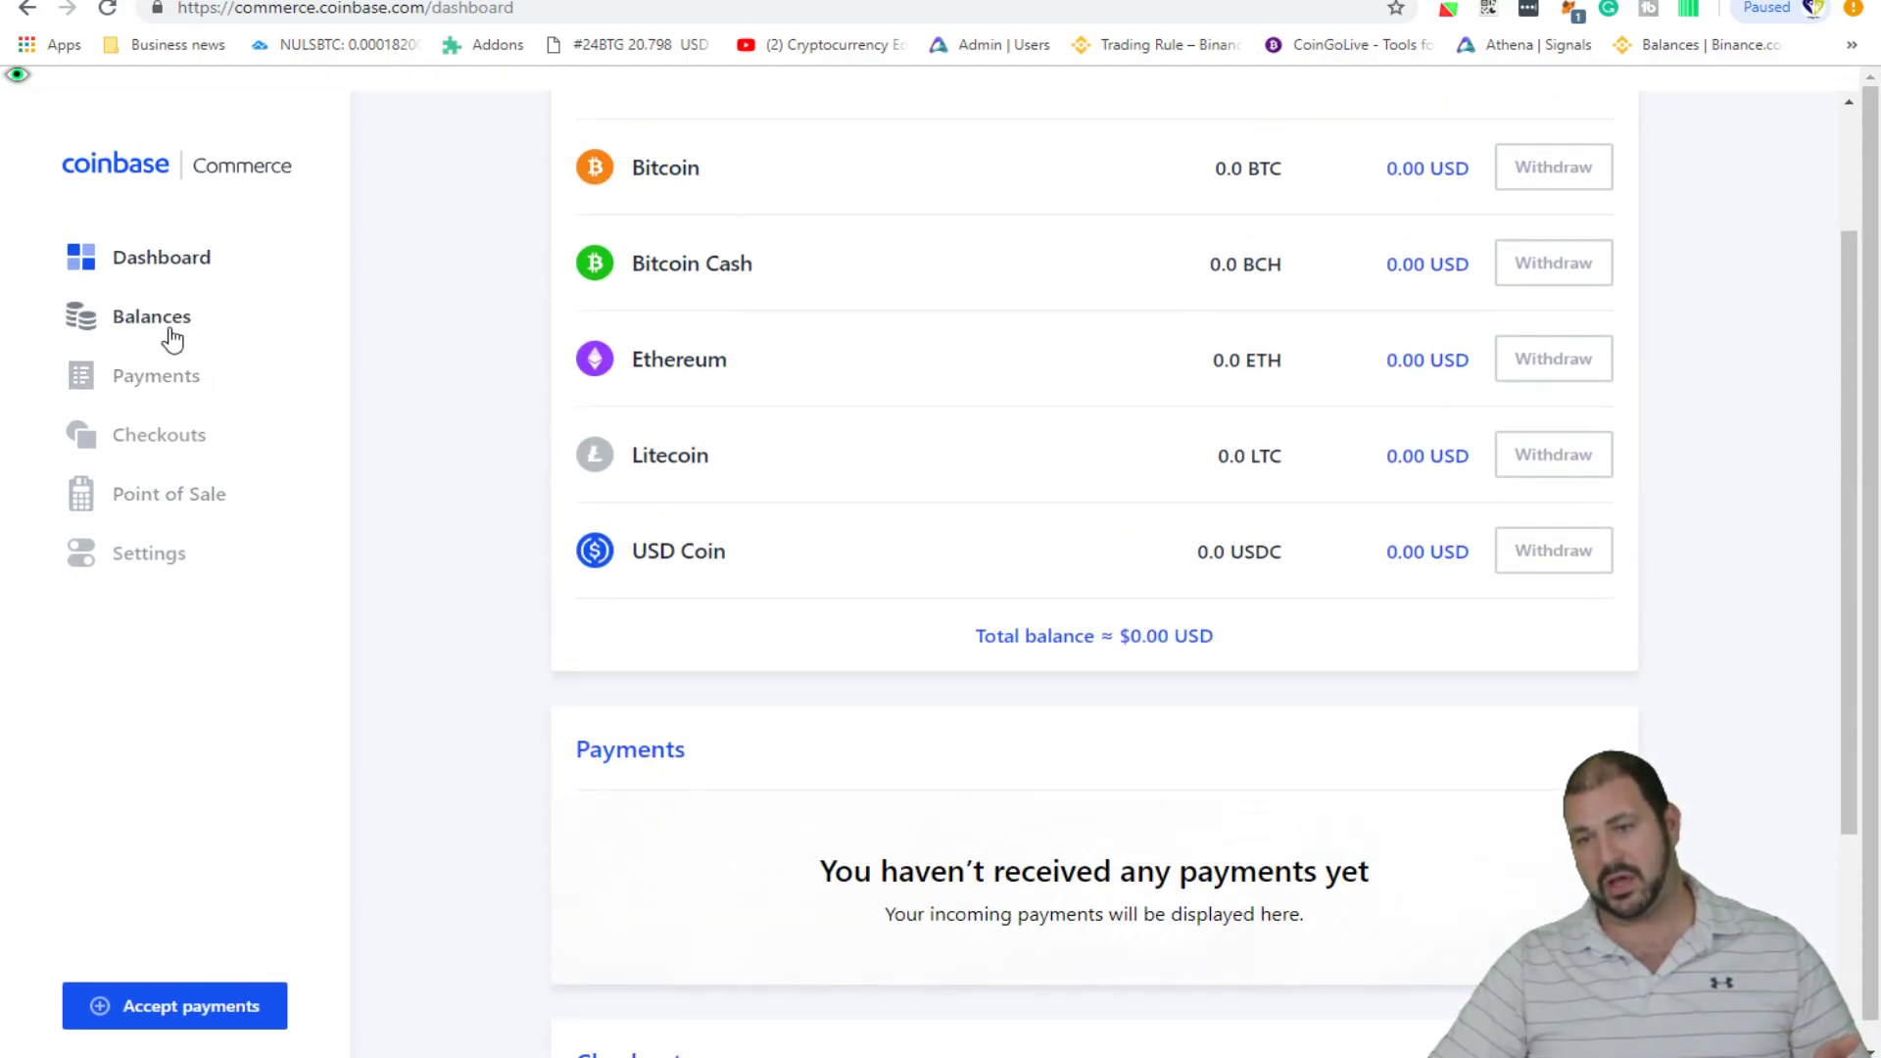
- Look over Balances and Payments, then show Checkouts listing Ti-shirt and Athena Trading Platform
click(172, 338)
scroll(887, 568, down, 1)
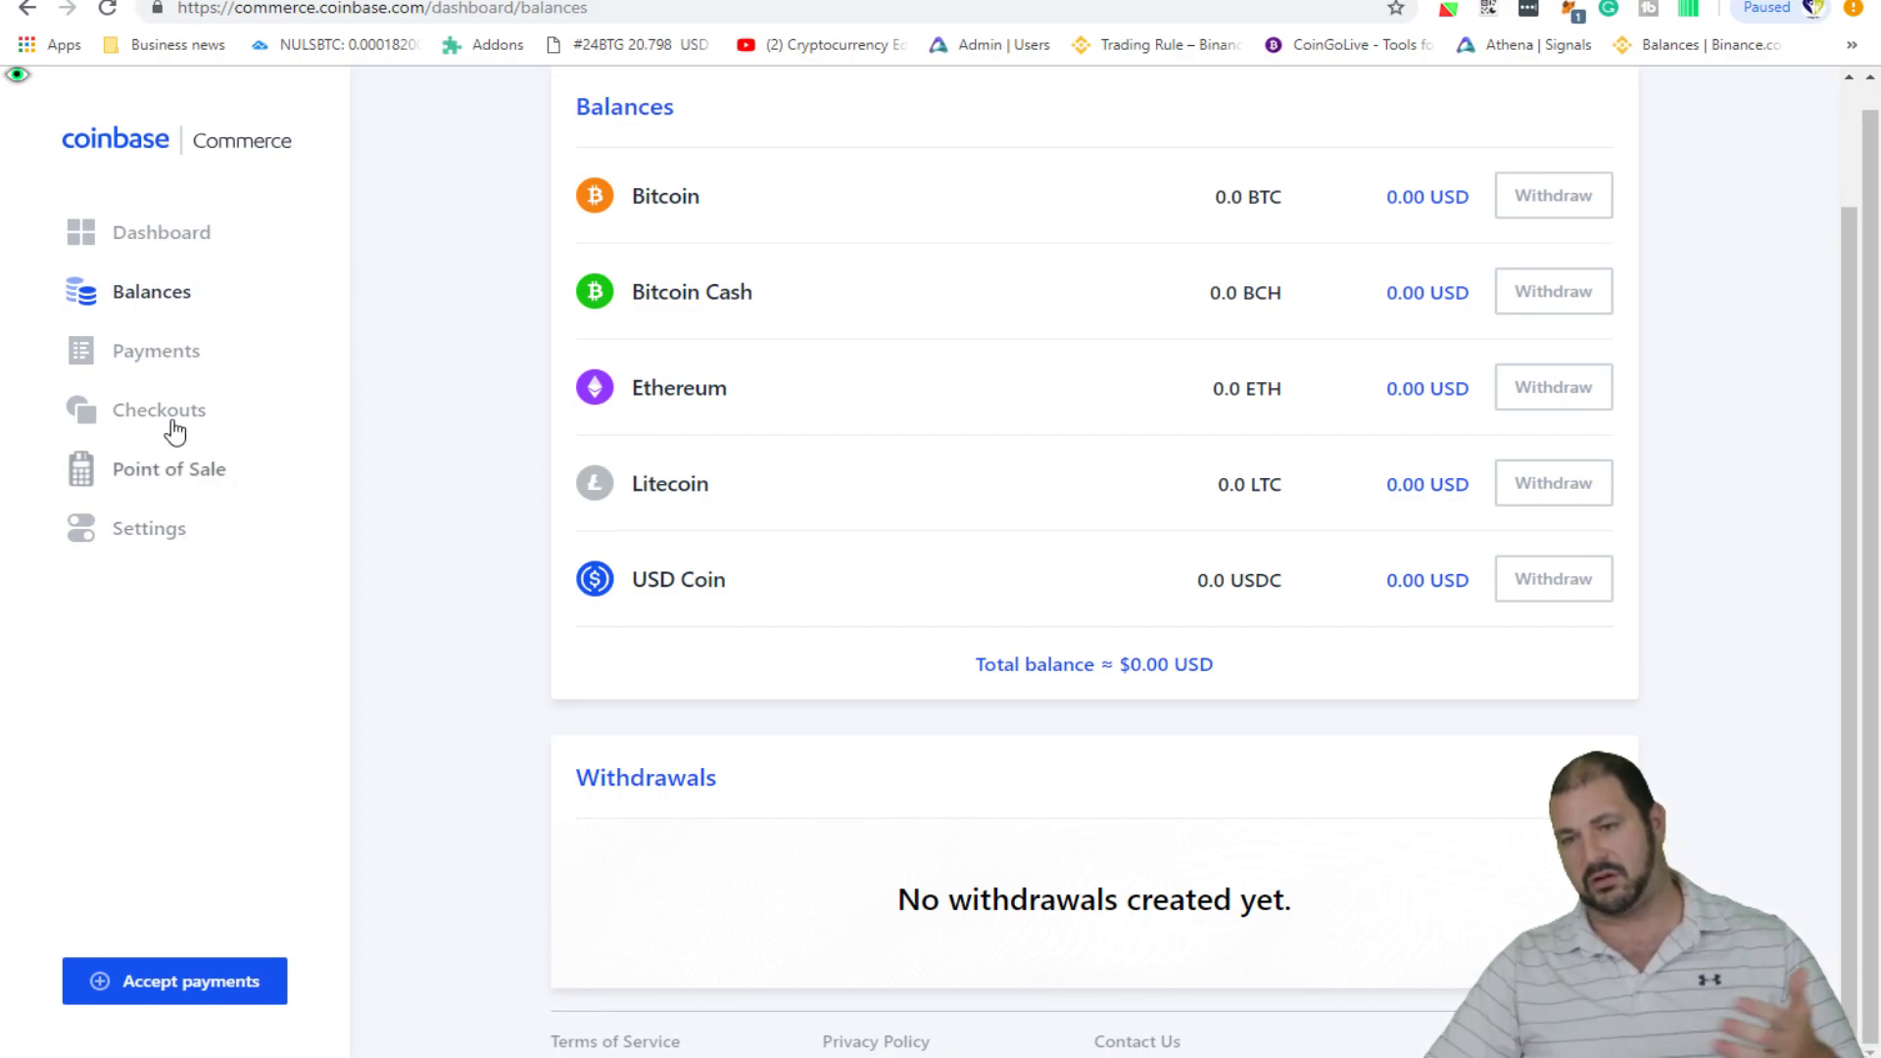
click(155, 355)
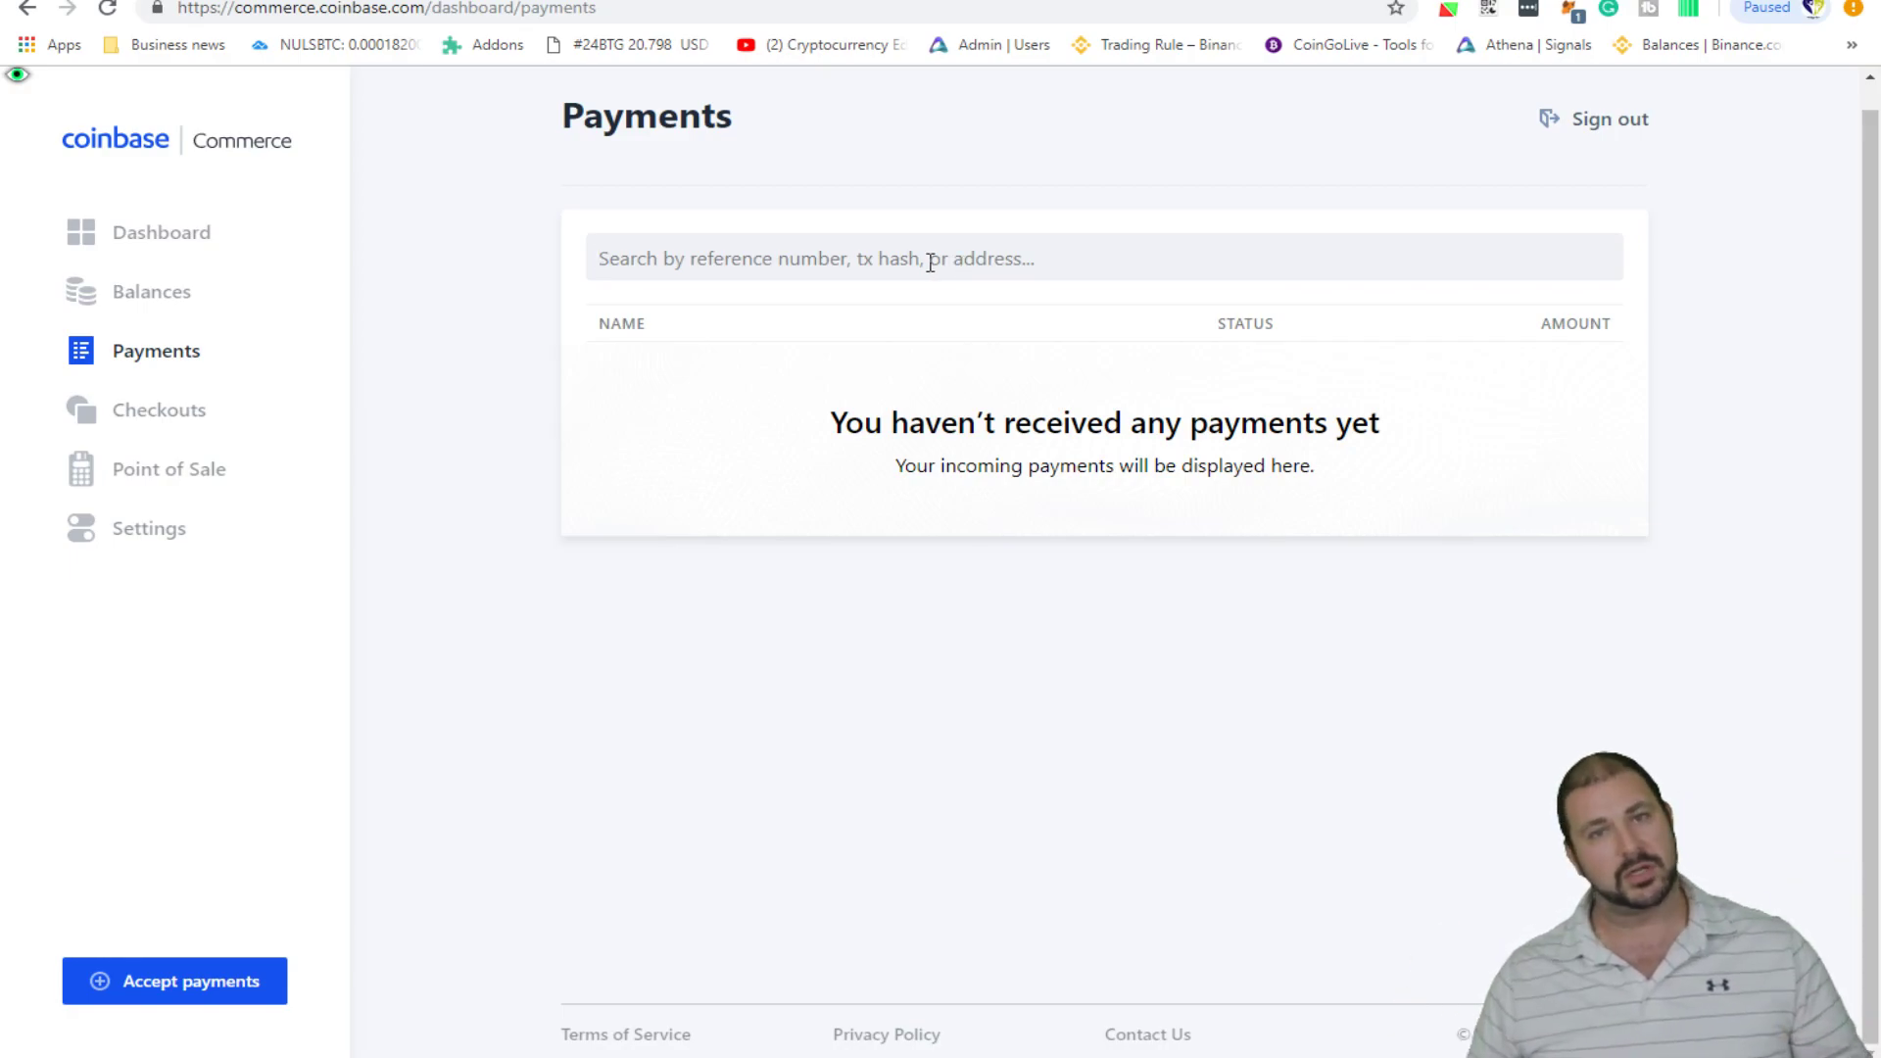
click(930, 263)
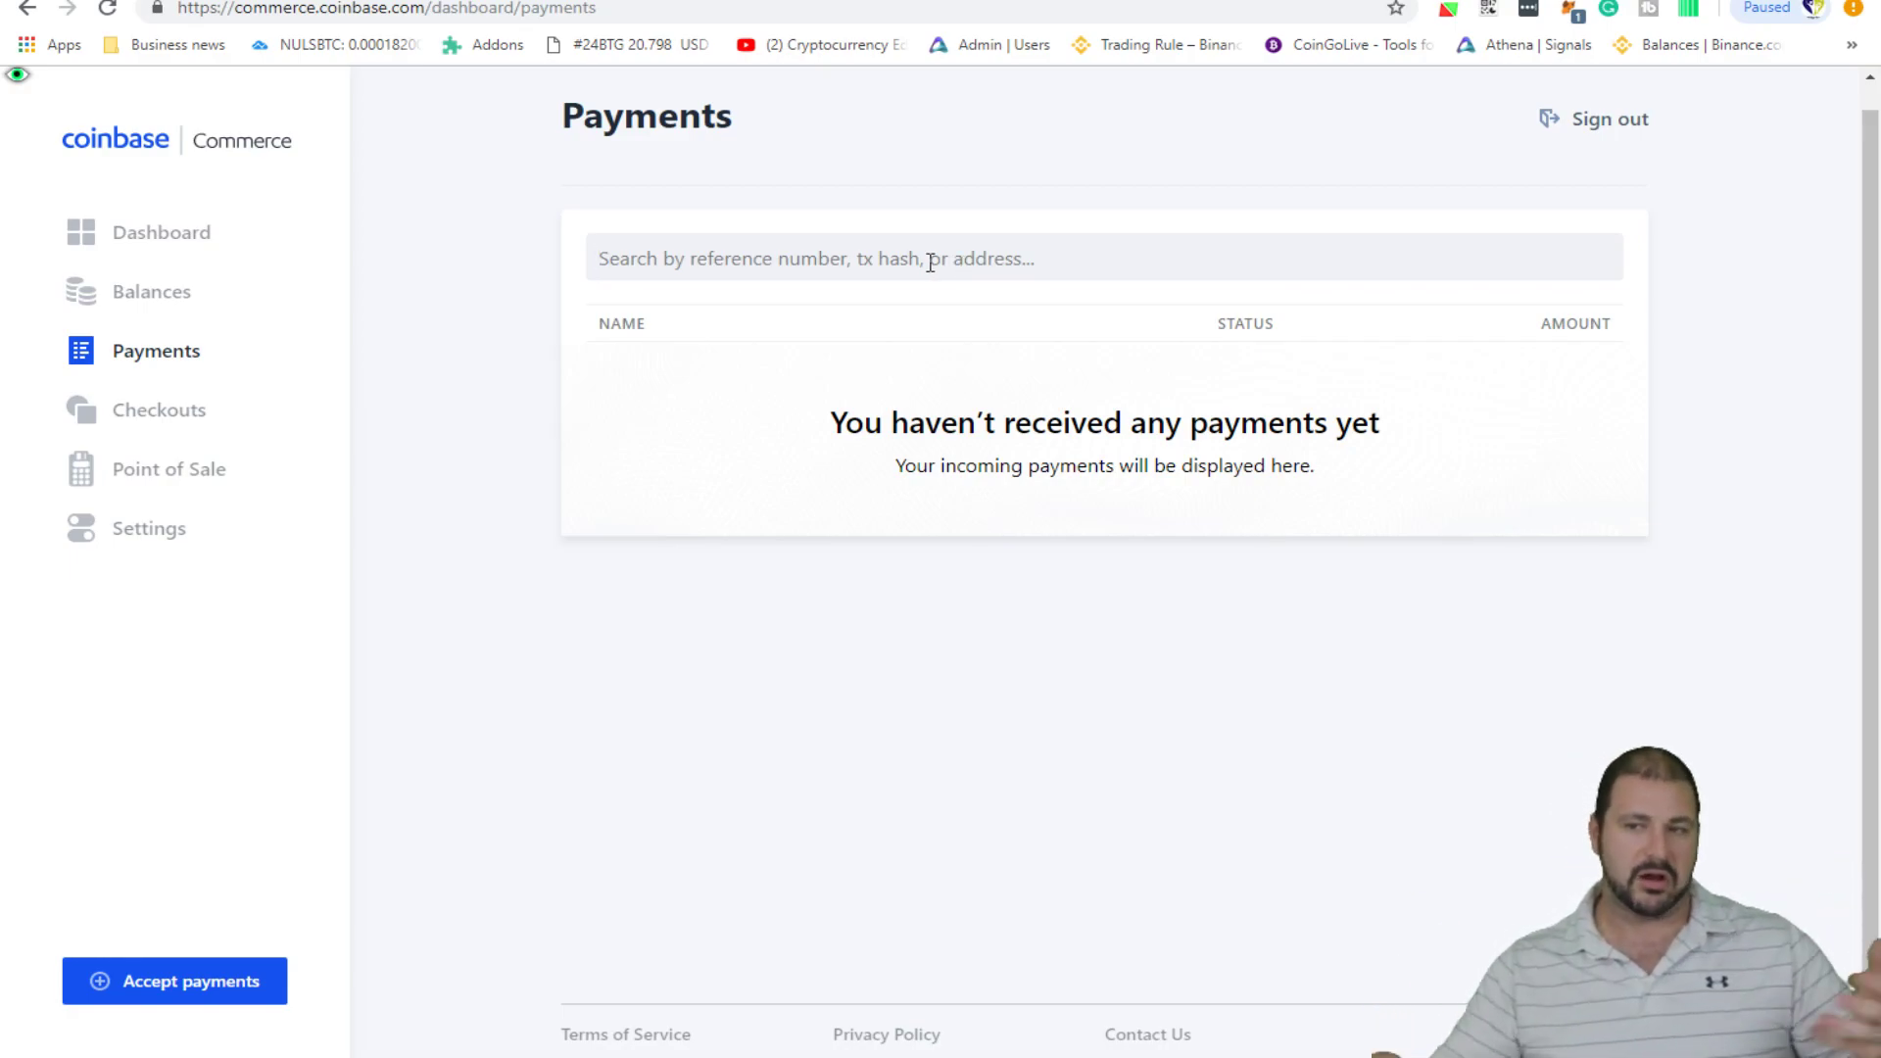
click(159, 431)
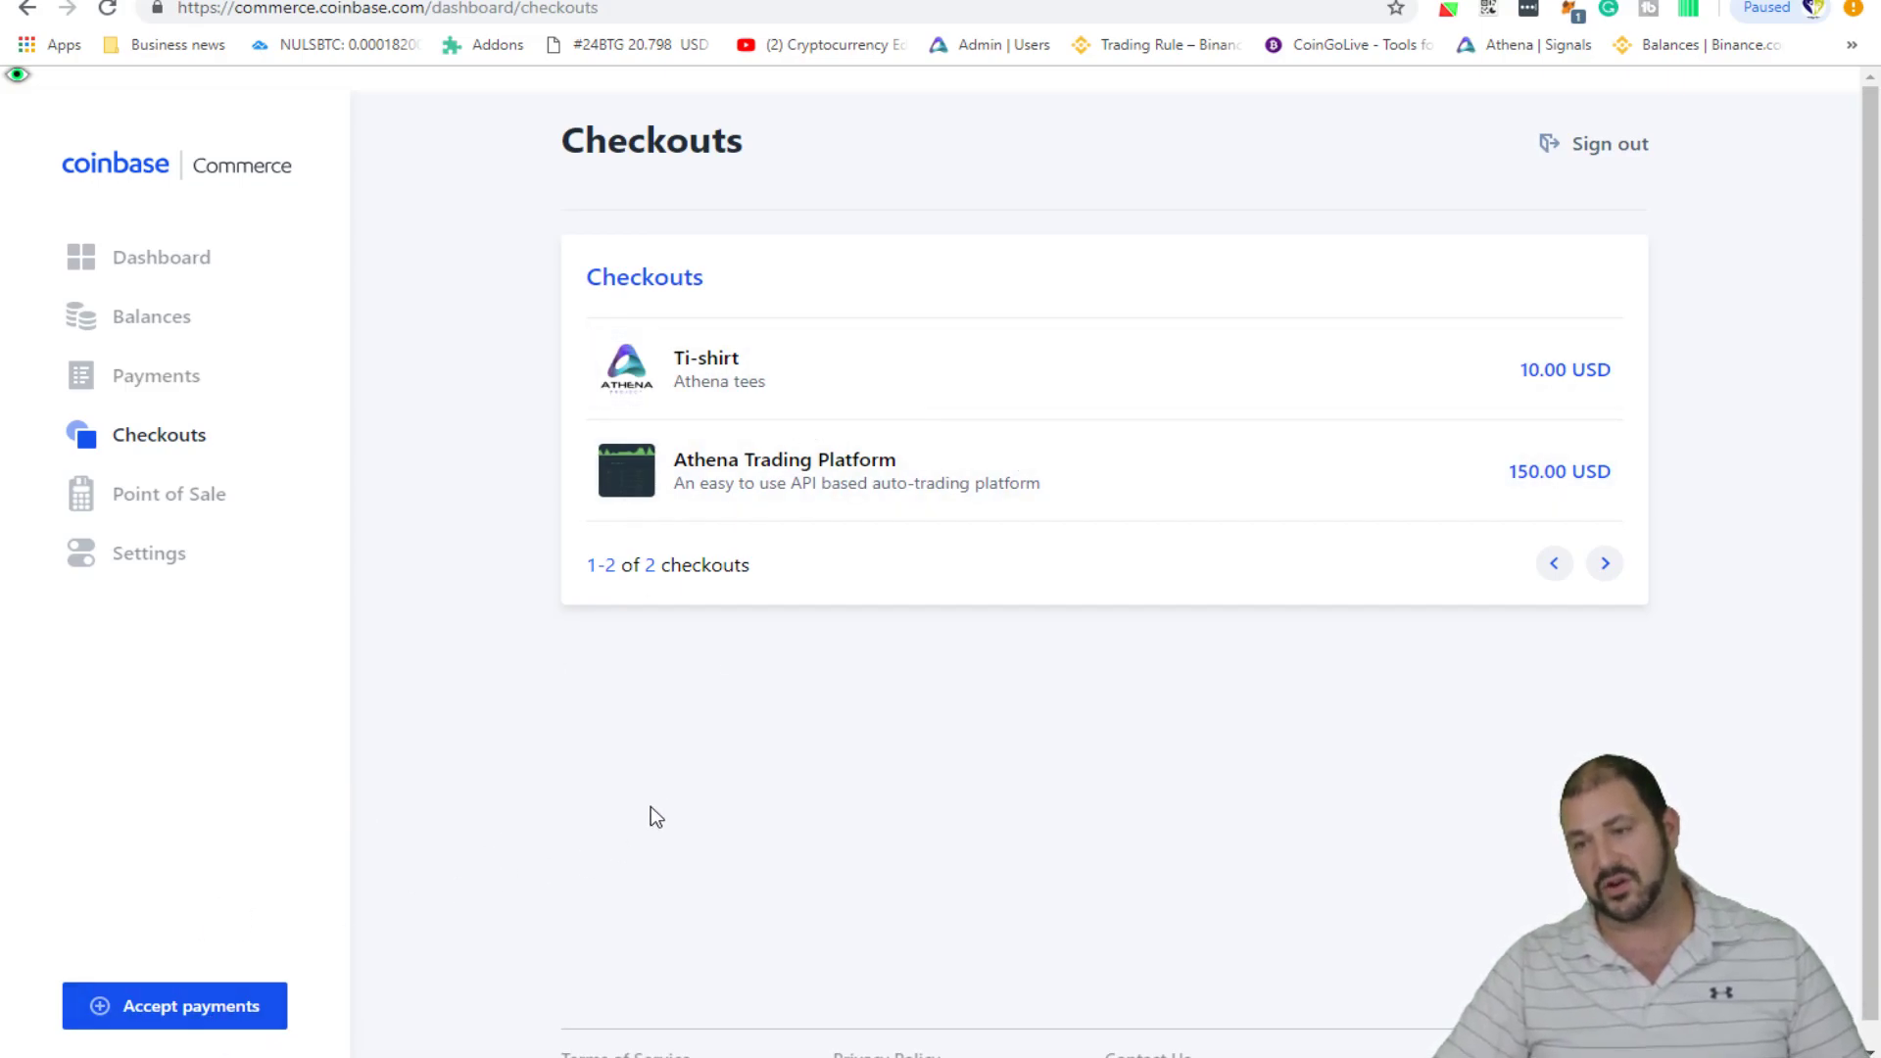
- Start a new Sell a Product checkout named 'Chicken and Rice'
click(253, 1006)
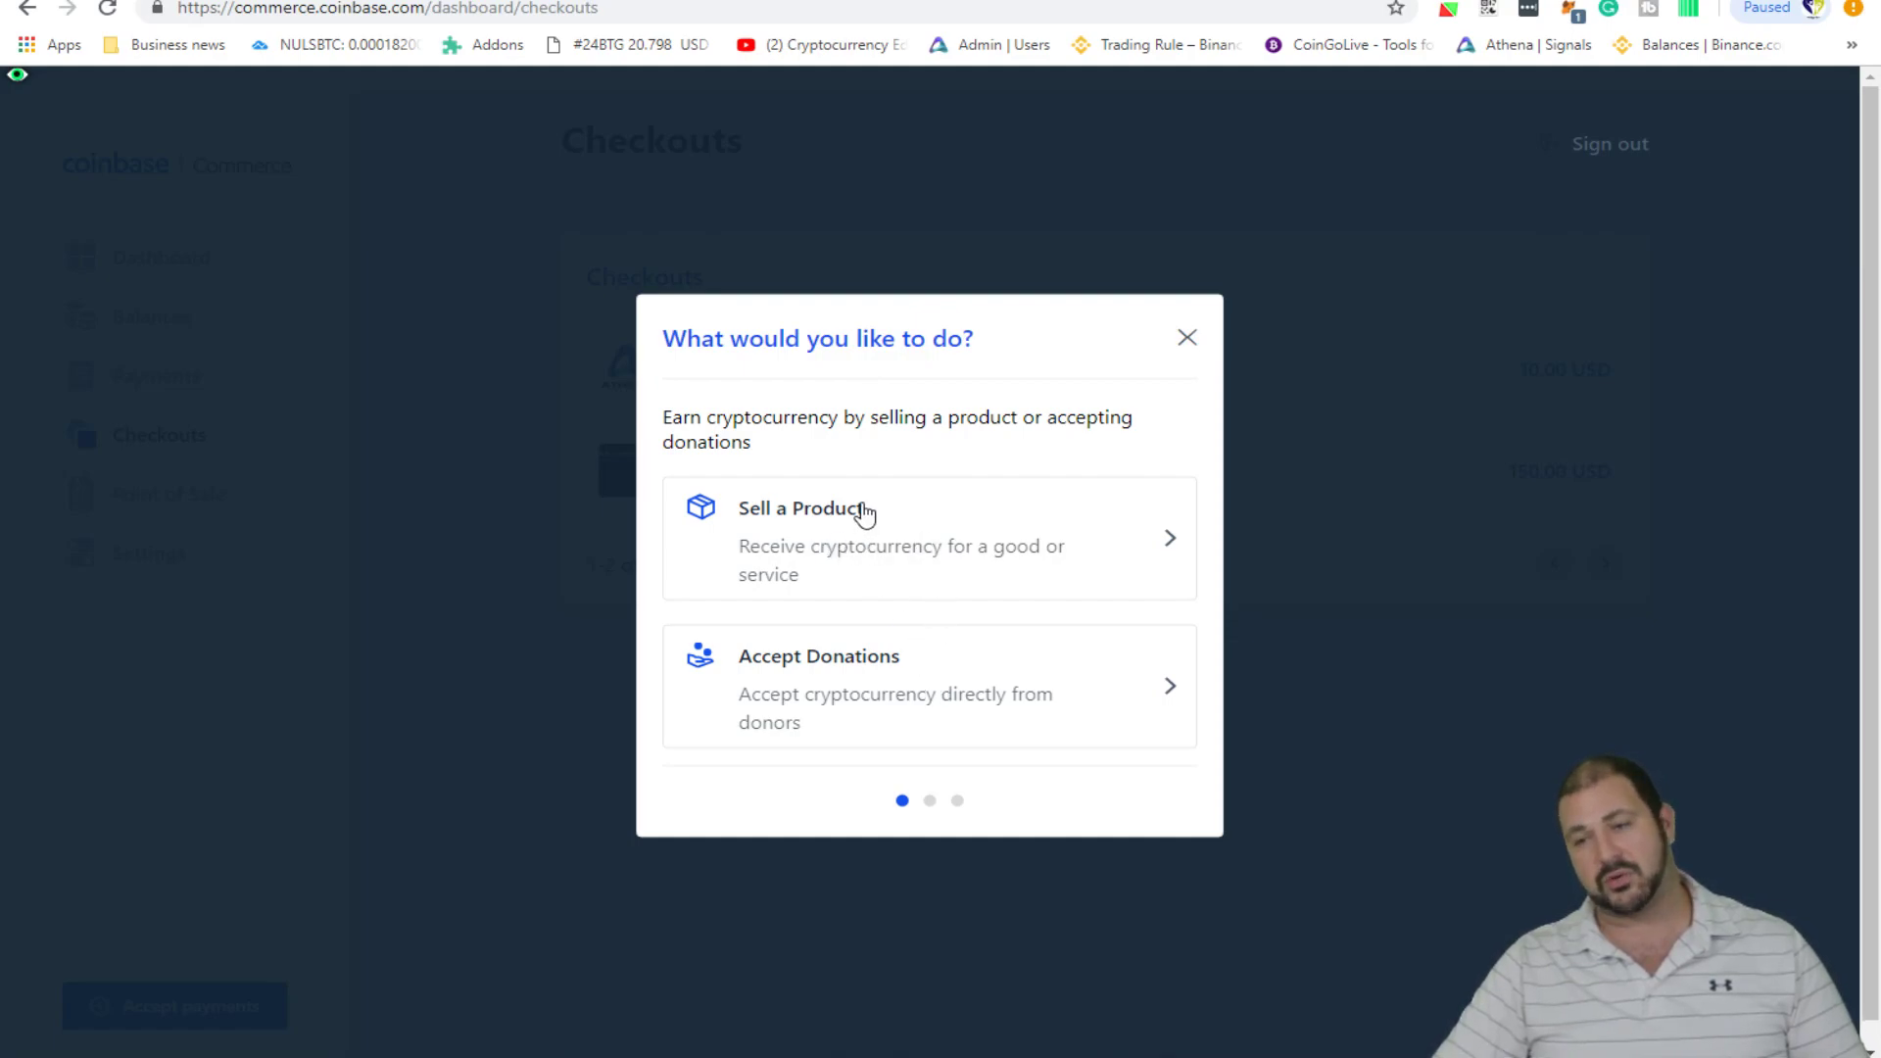
click(894, 539)
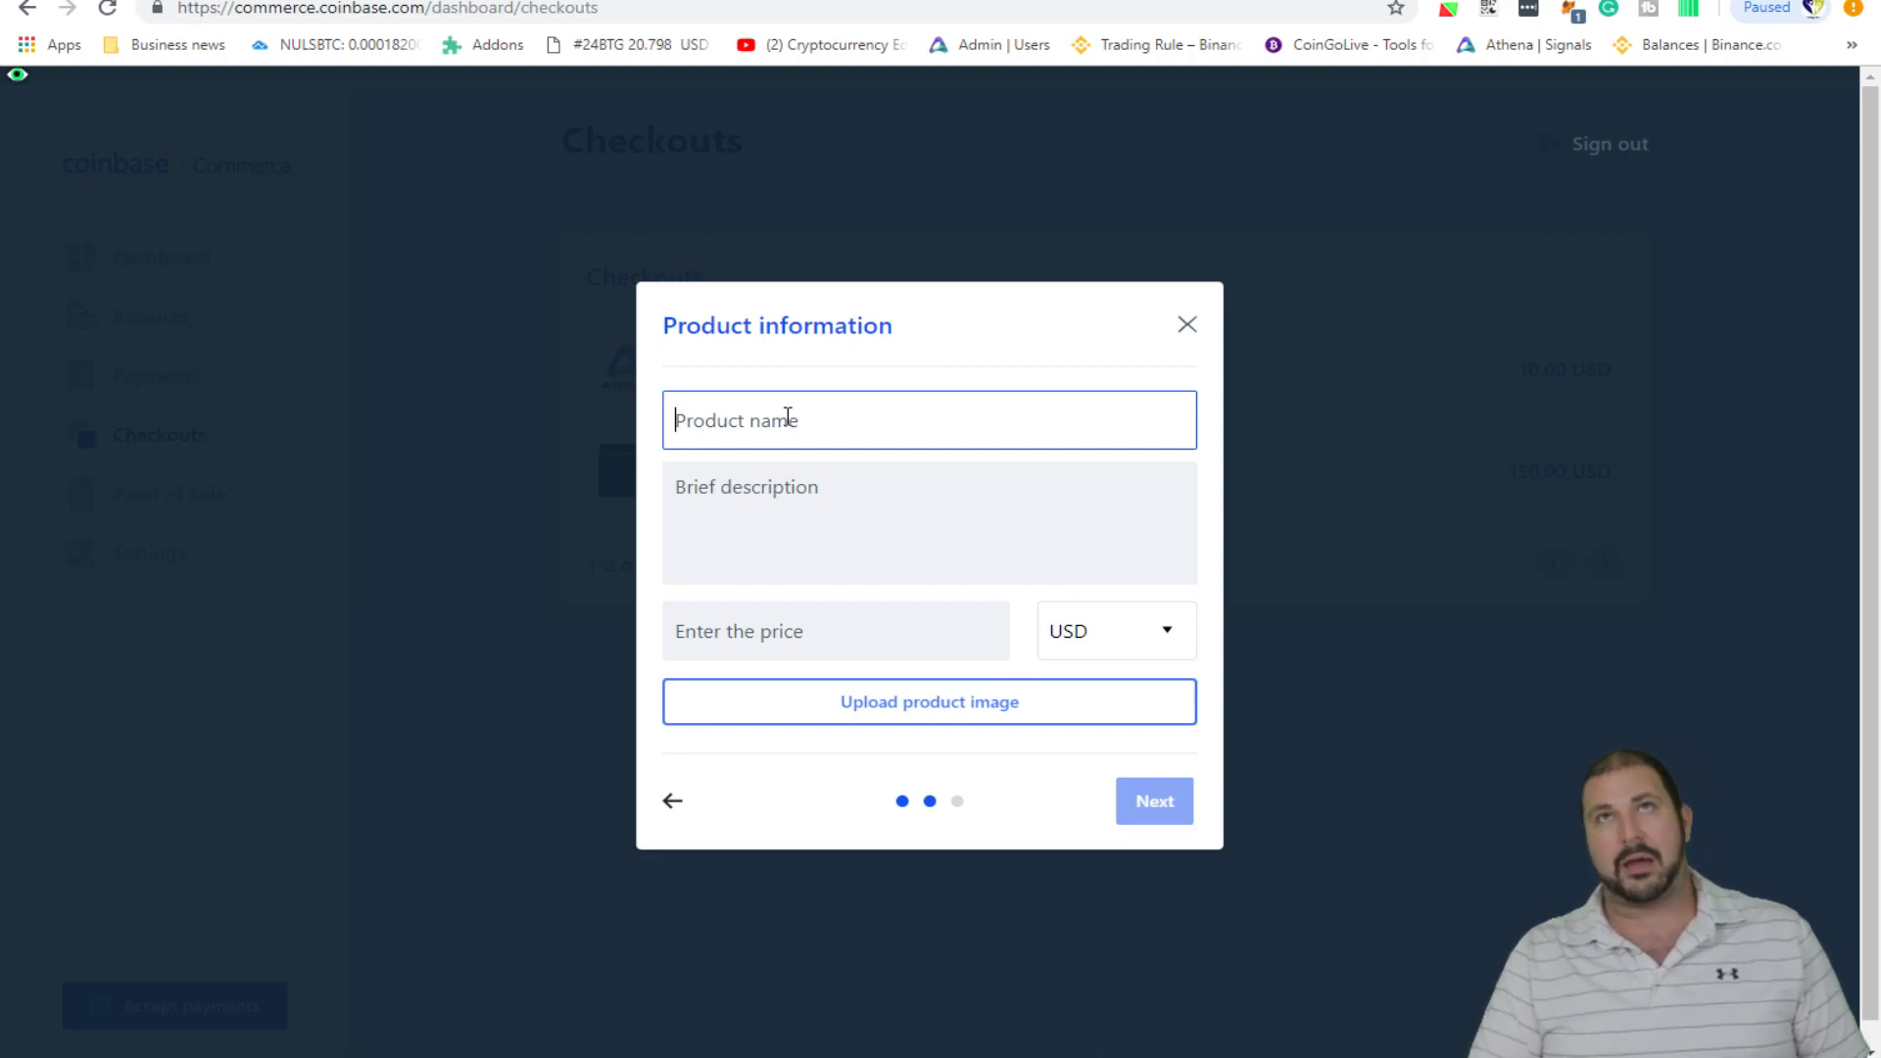
text(Chicken and)
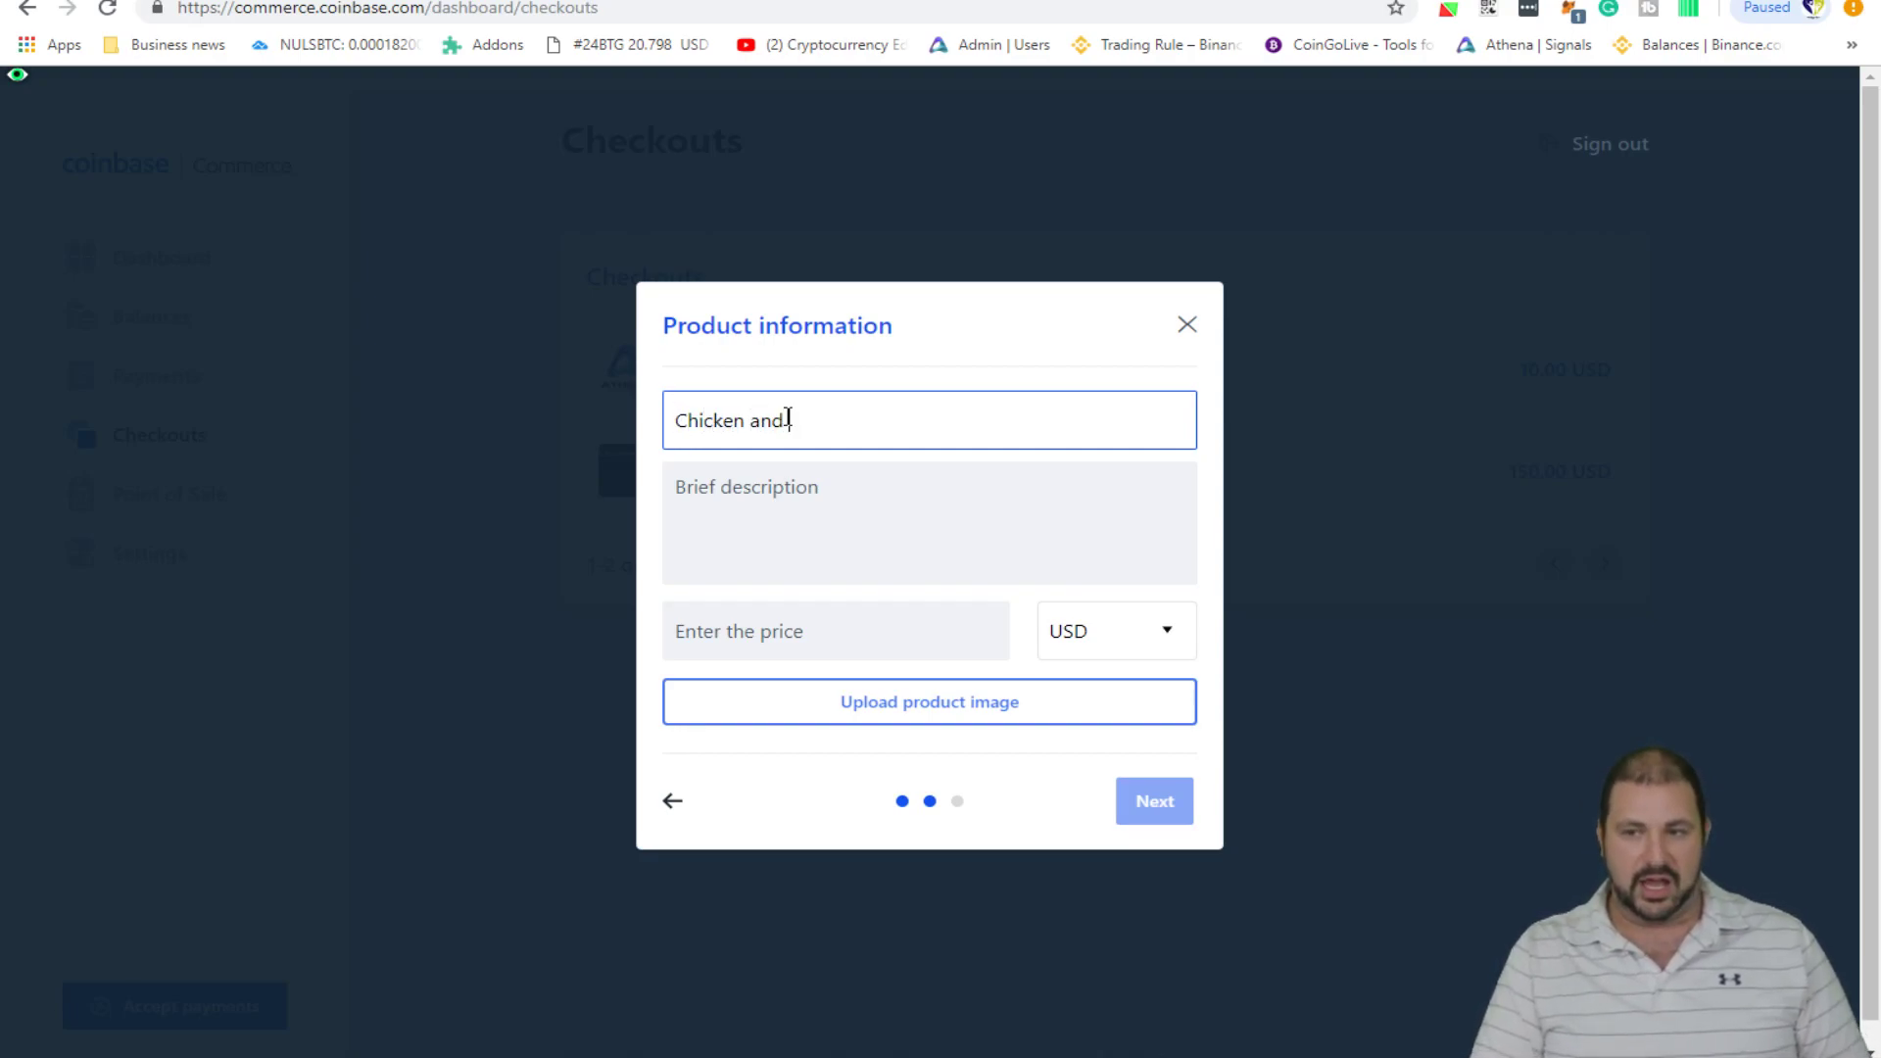
text( Rice)
key(Tab)
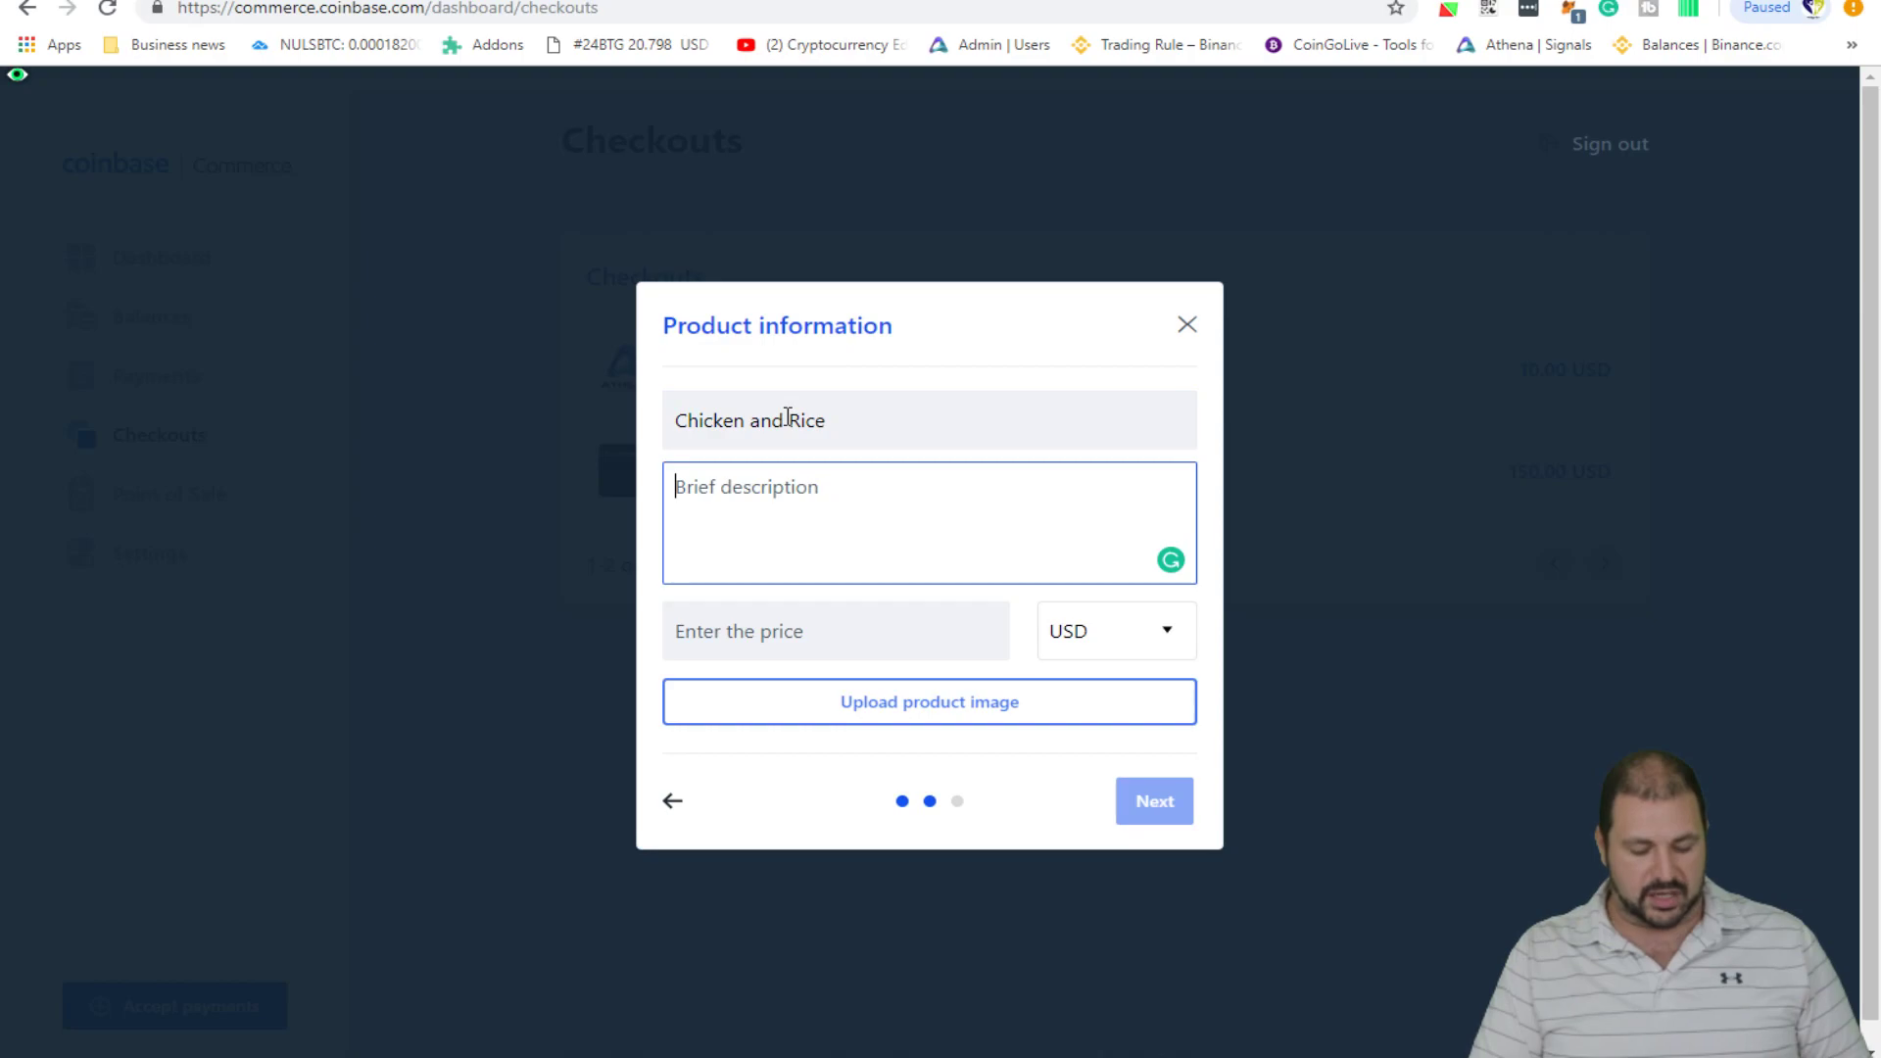
- Add the description 'Bangkok chicken and rice stand' and a price of 0.50 USD
text(B)
key(BackSpace)
text(Bango)
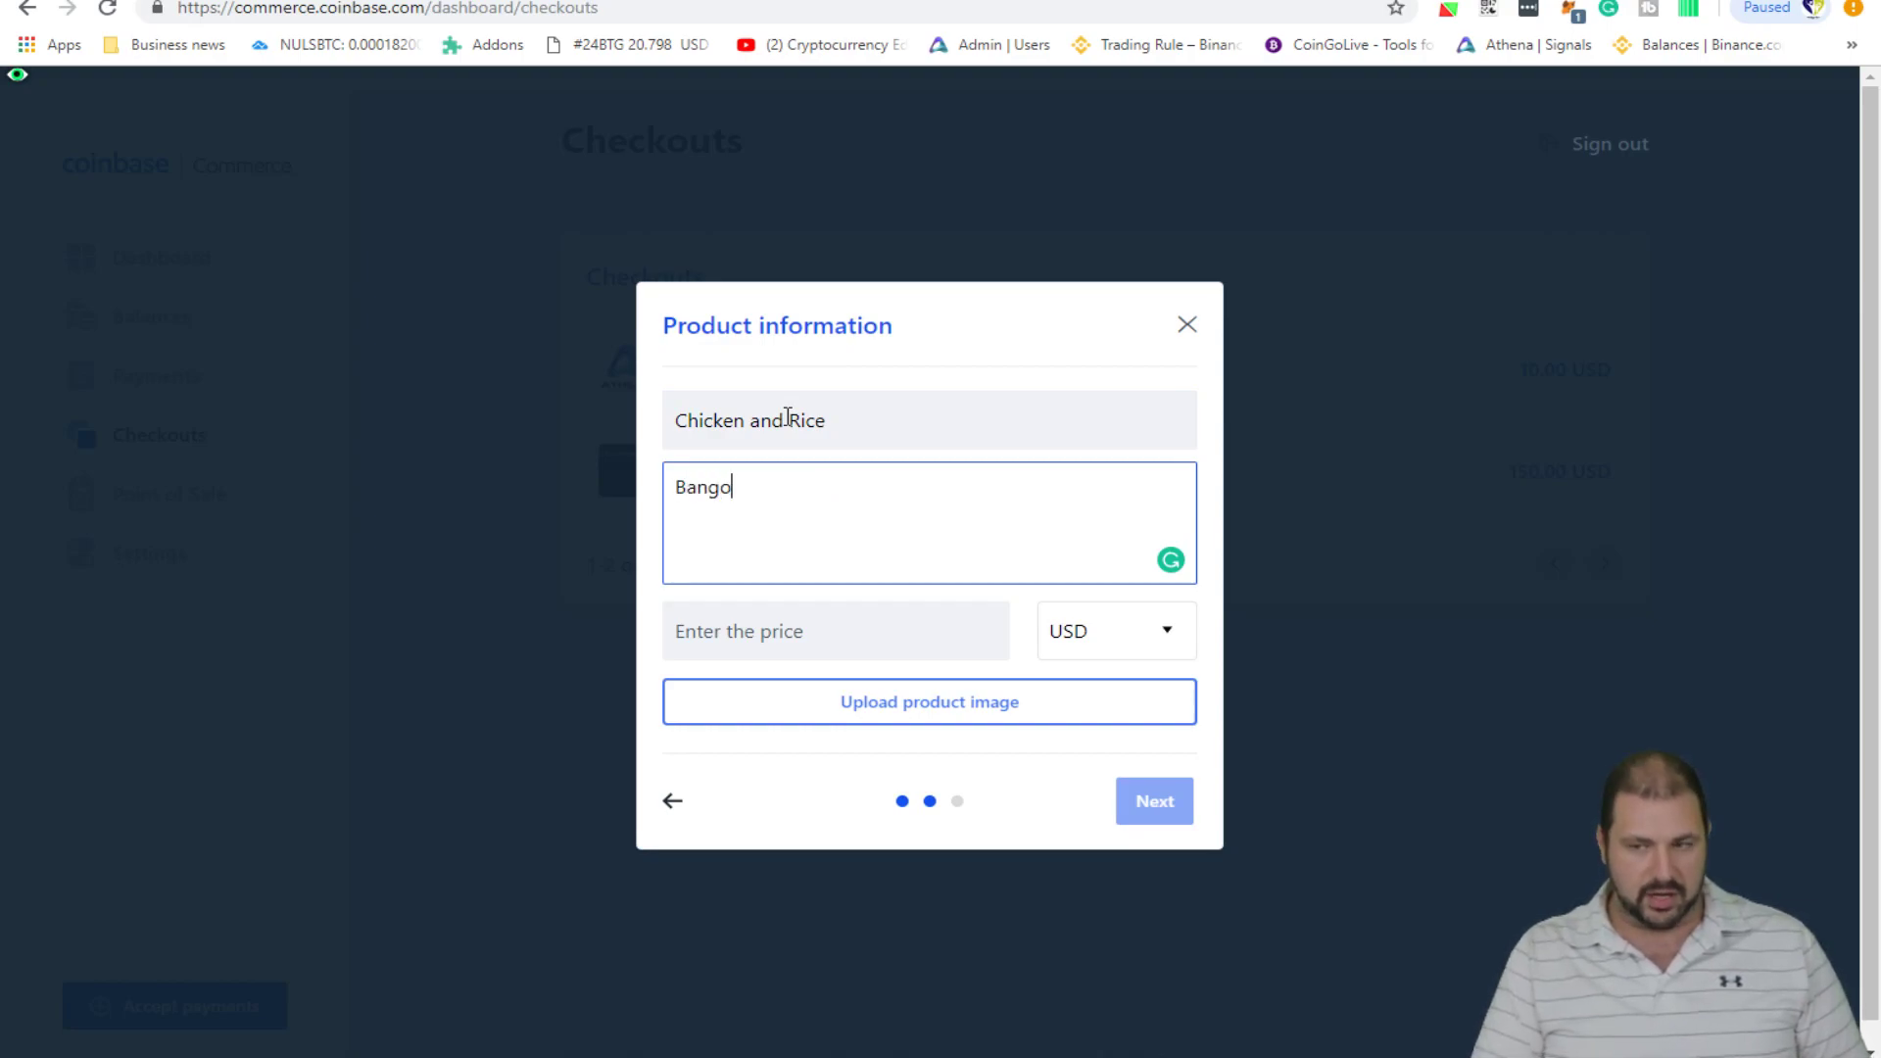
key(BackSpace)
text(kok )
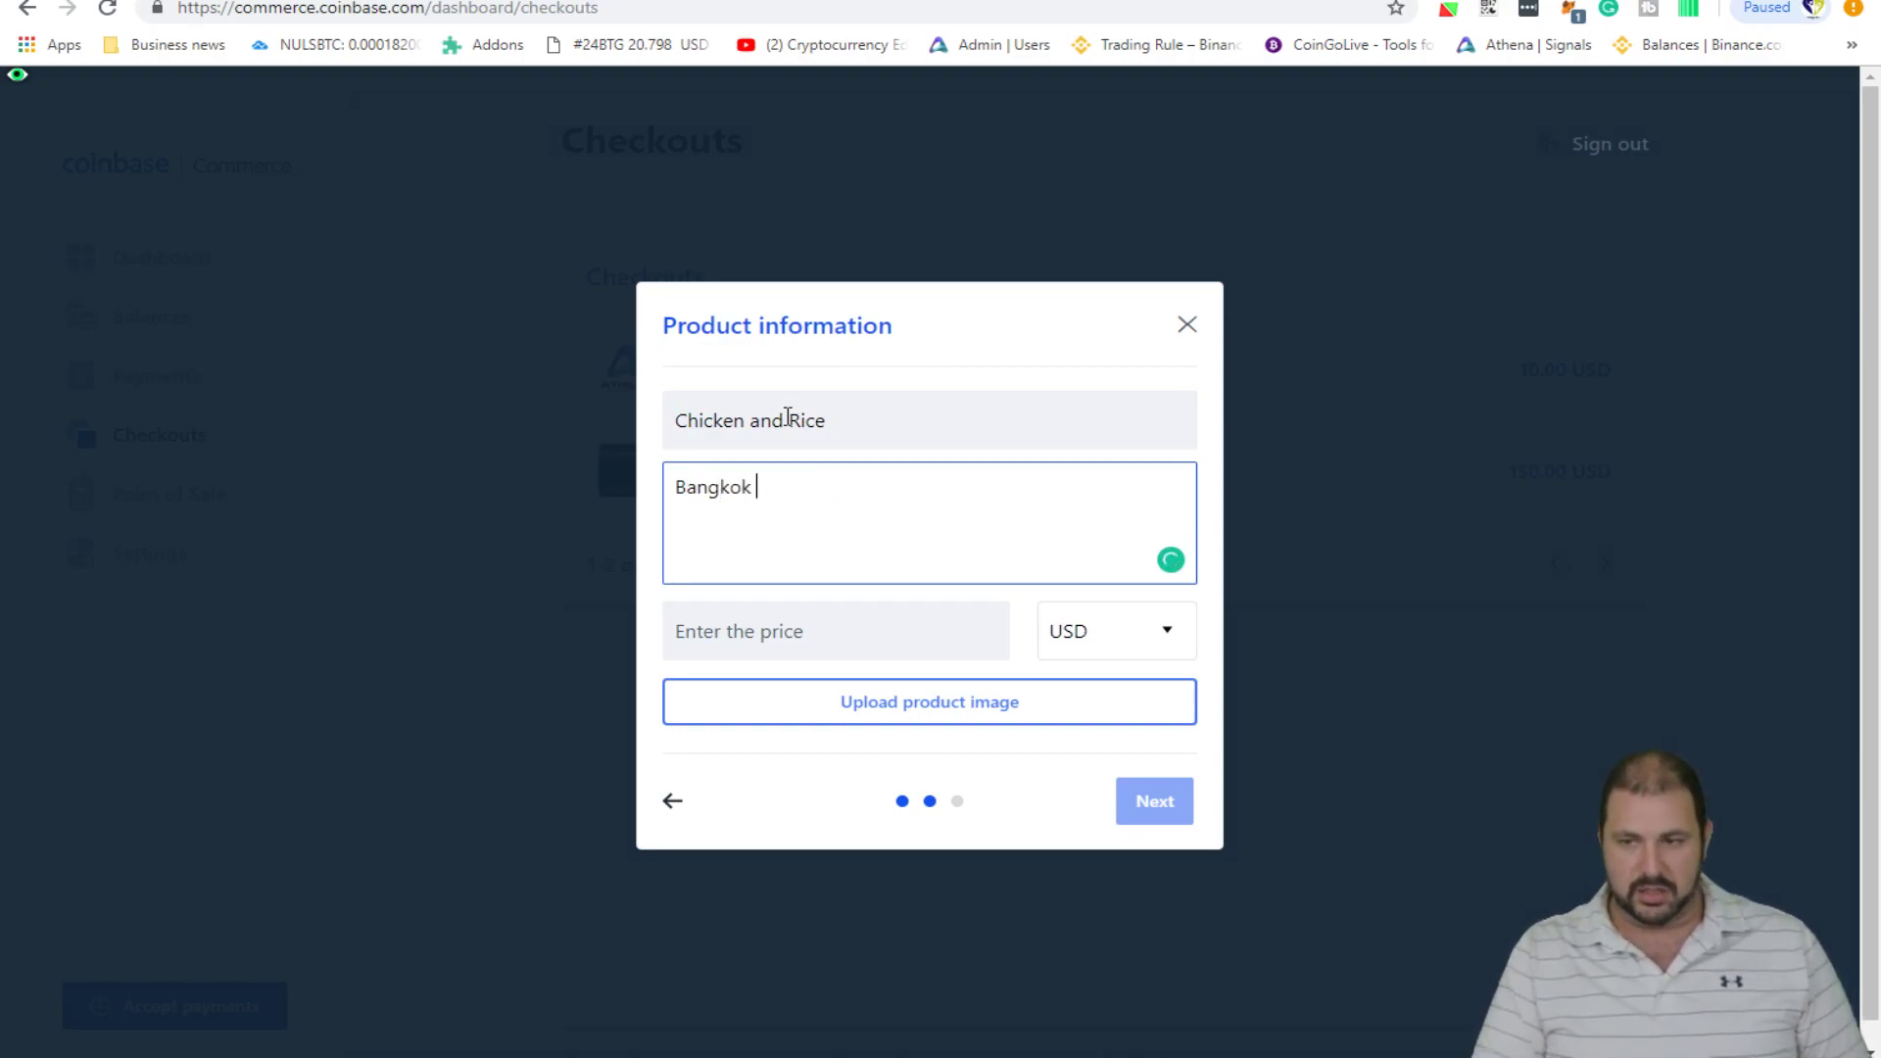
text(chicken)
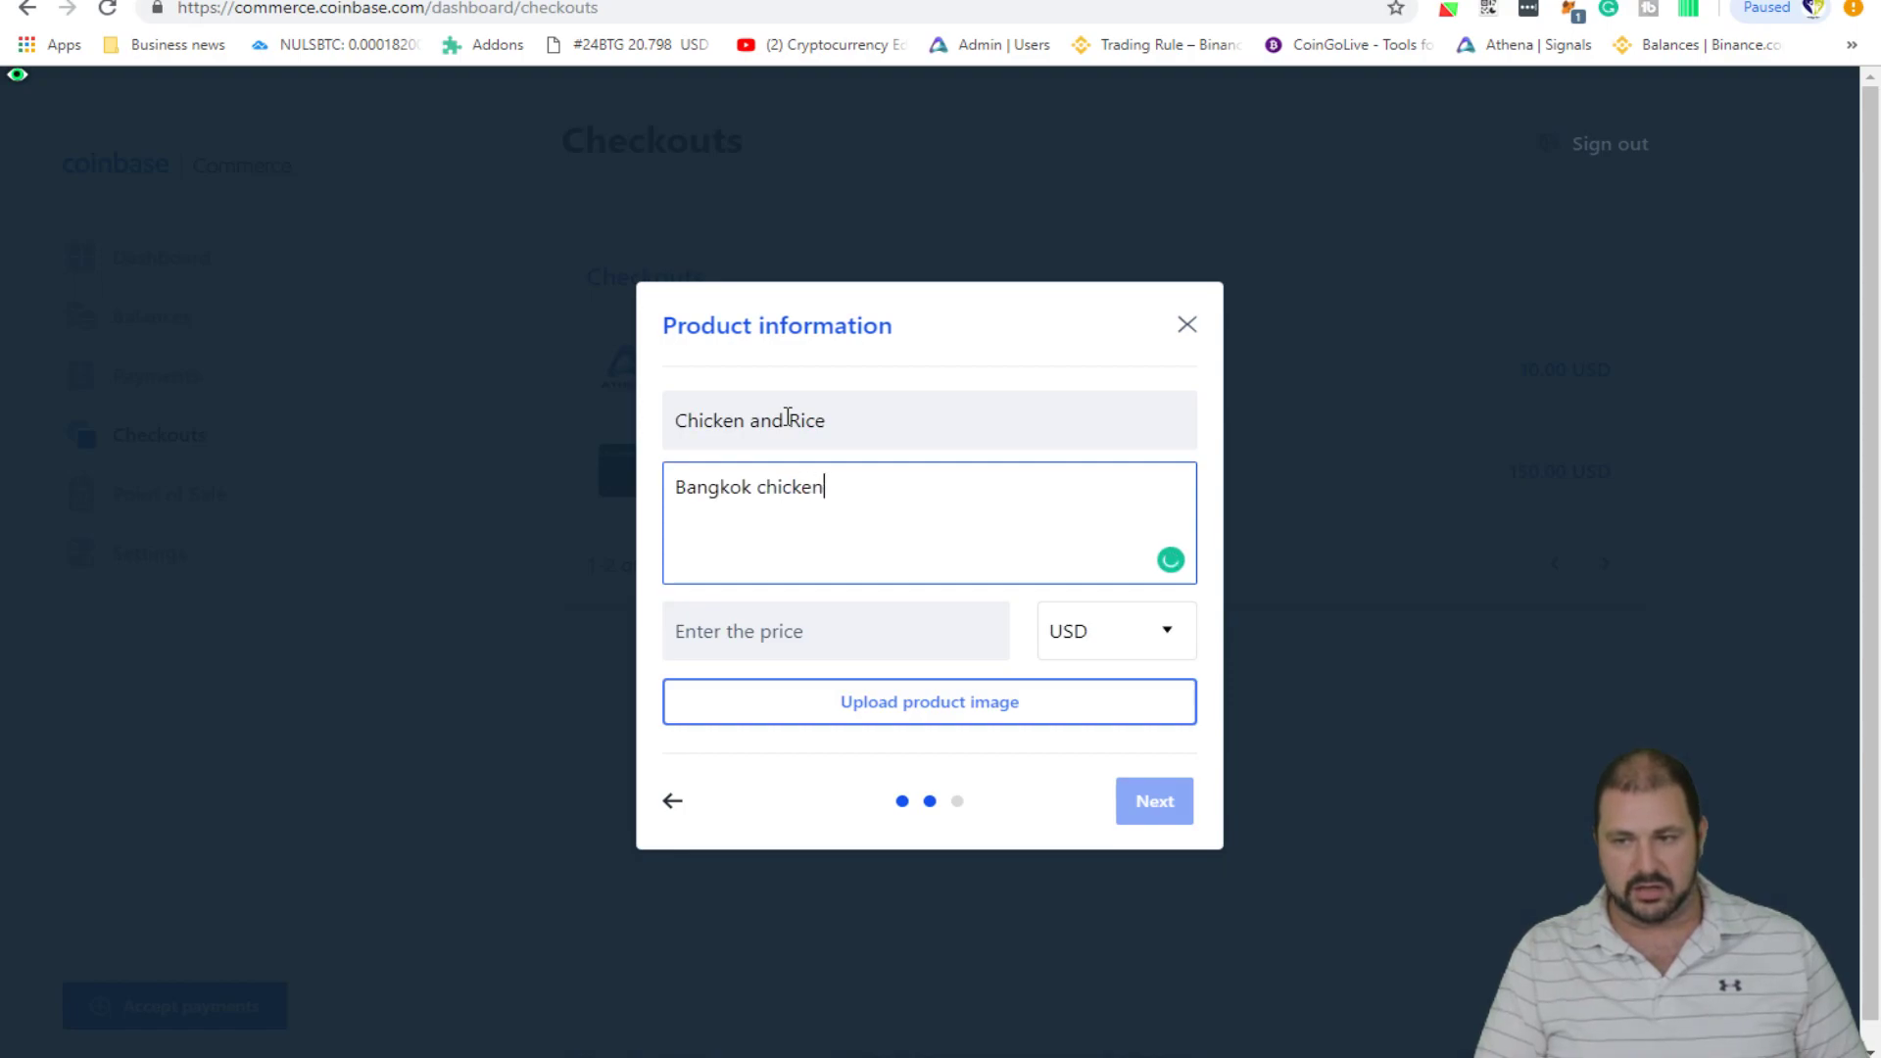
text( and rice stand)
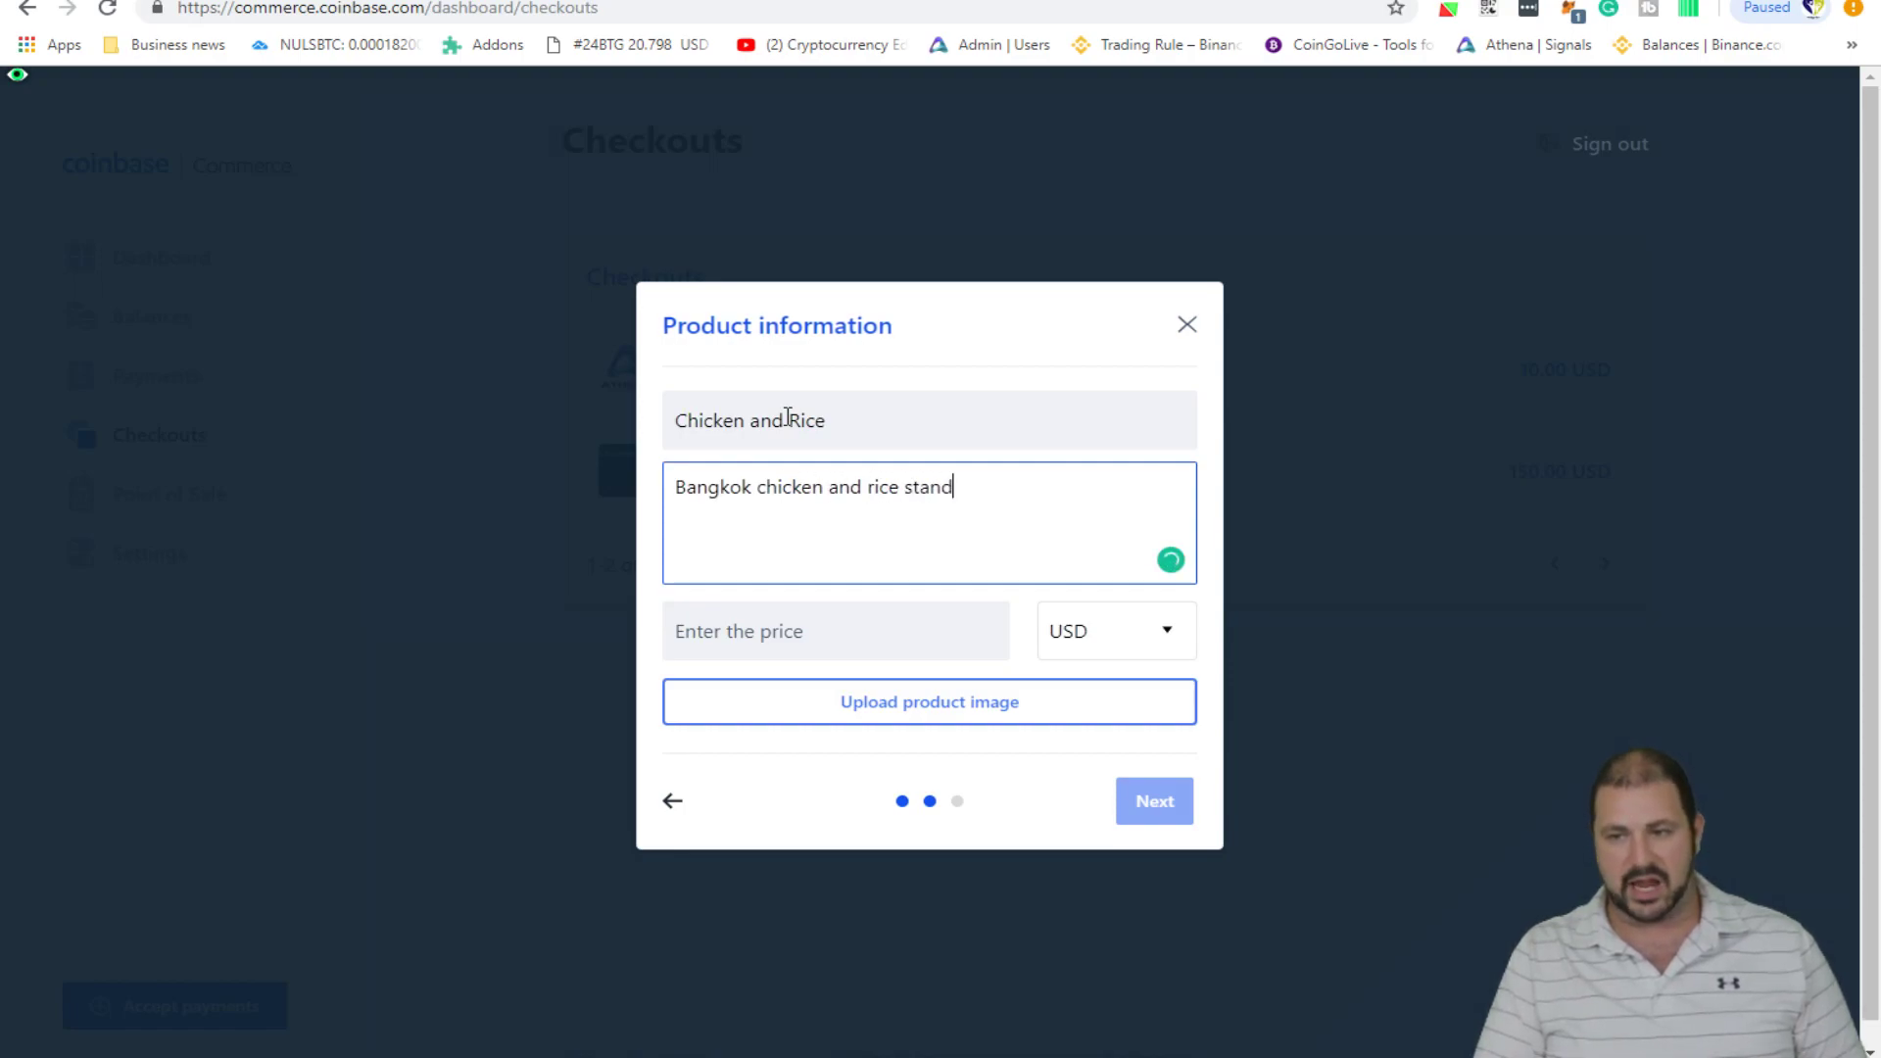
click(839, 620)
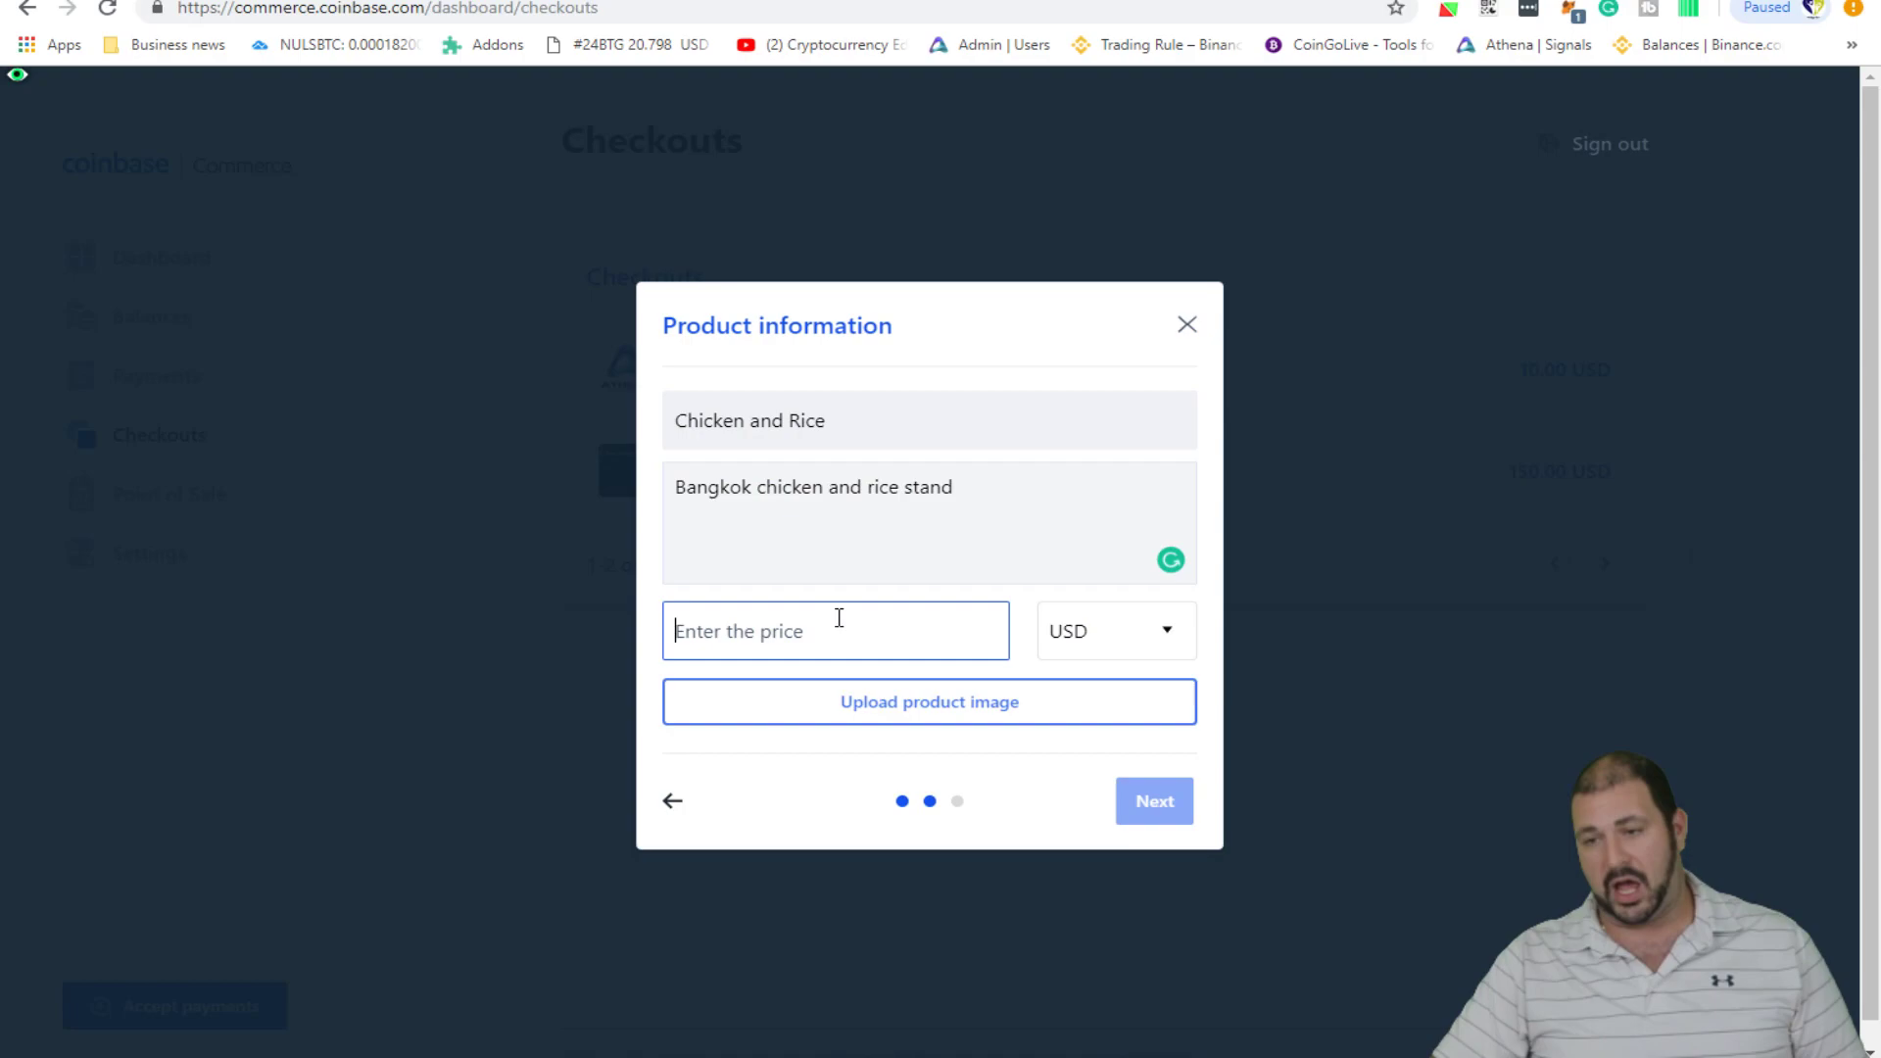
text(0.50)
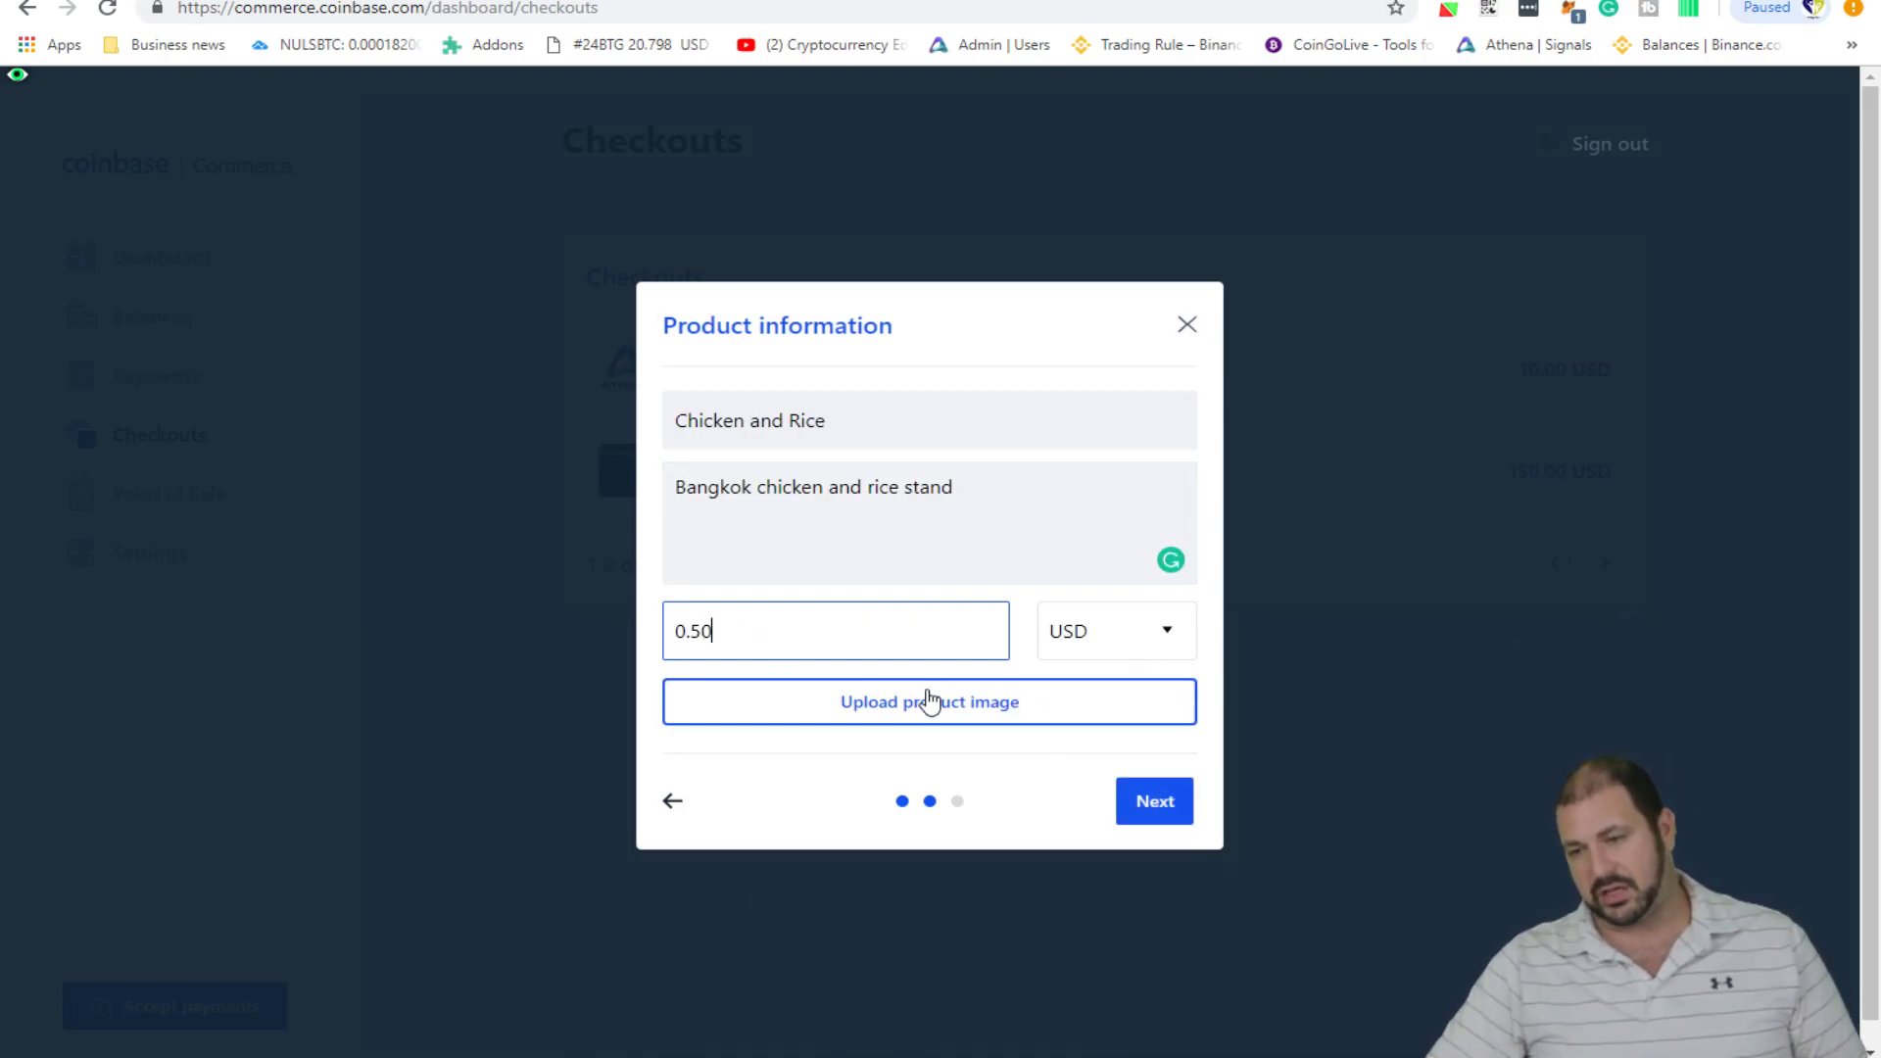
click(940, 701)
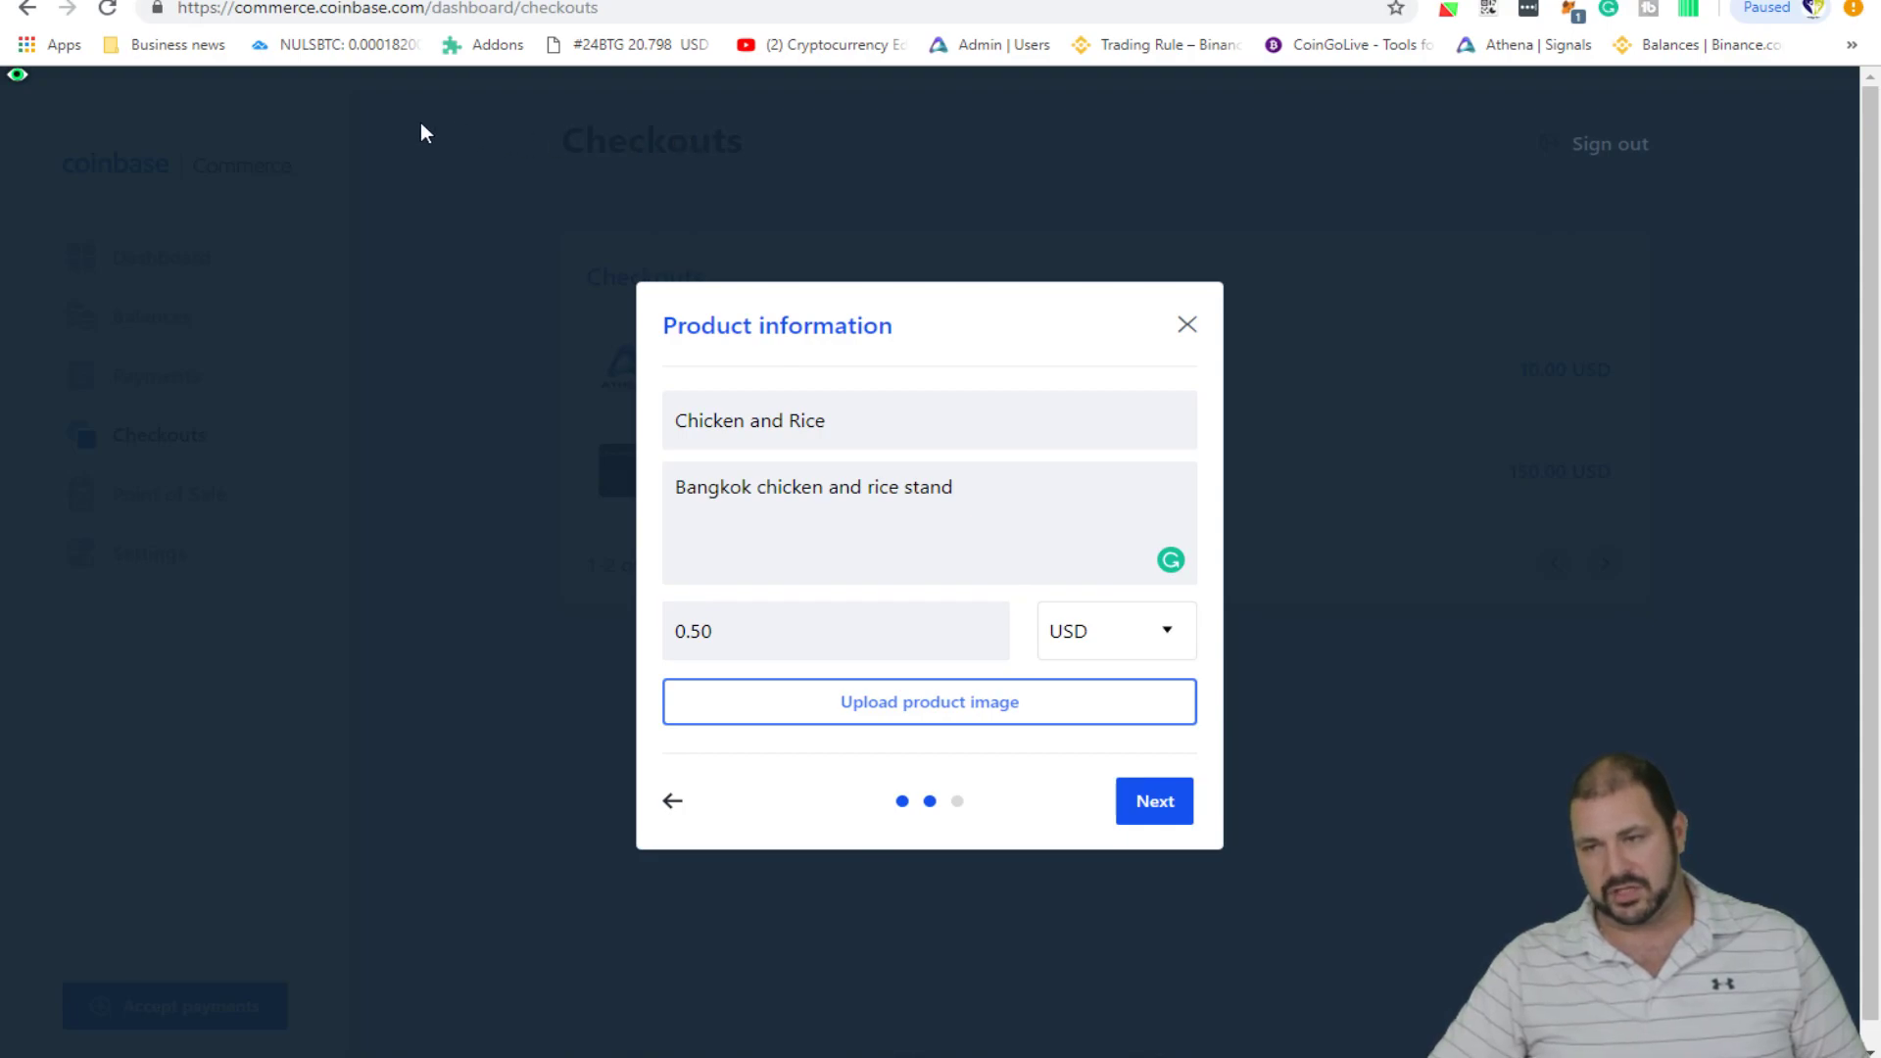
- Move to the customer information step and finish with 'Don't collect any information'
click(1151, 801)
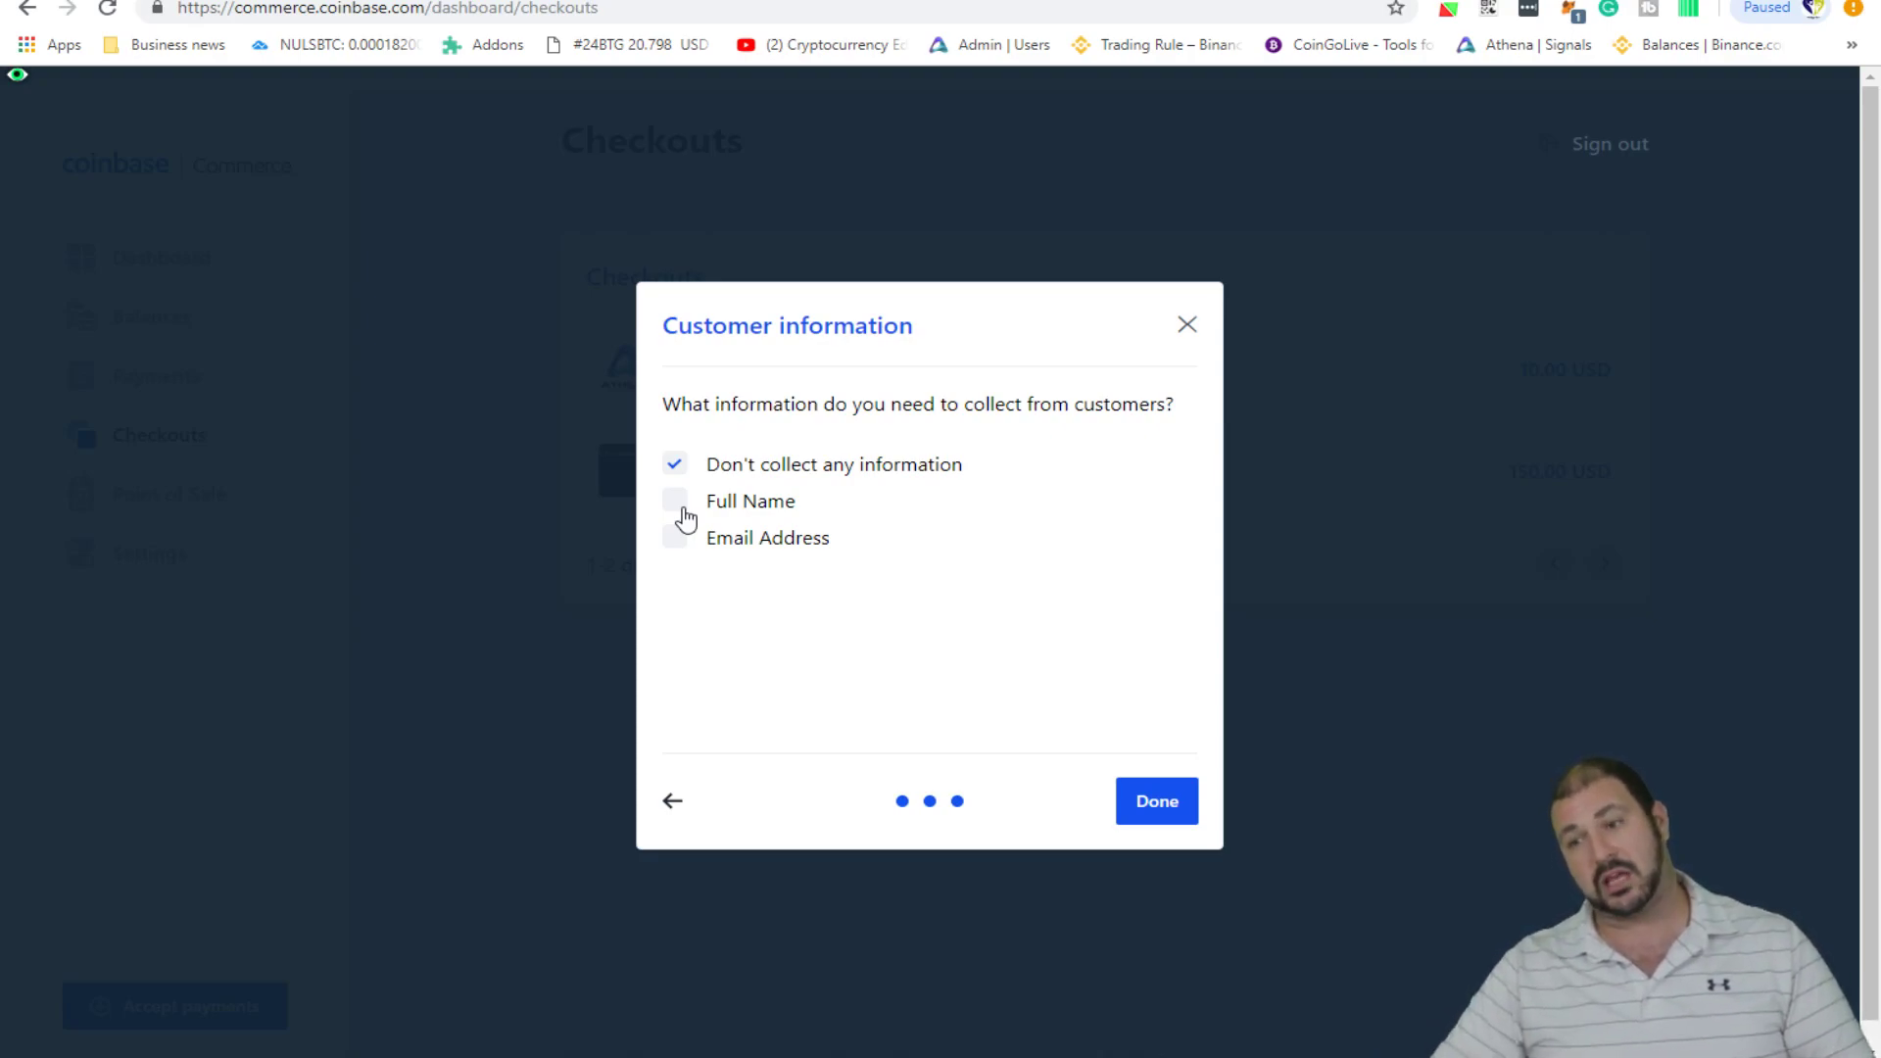
click(1159, 805)
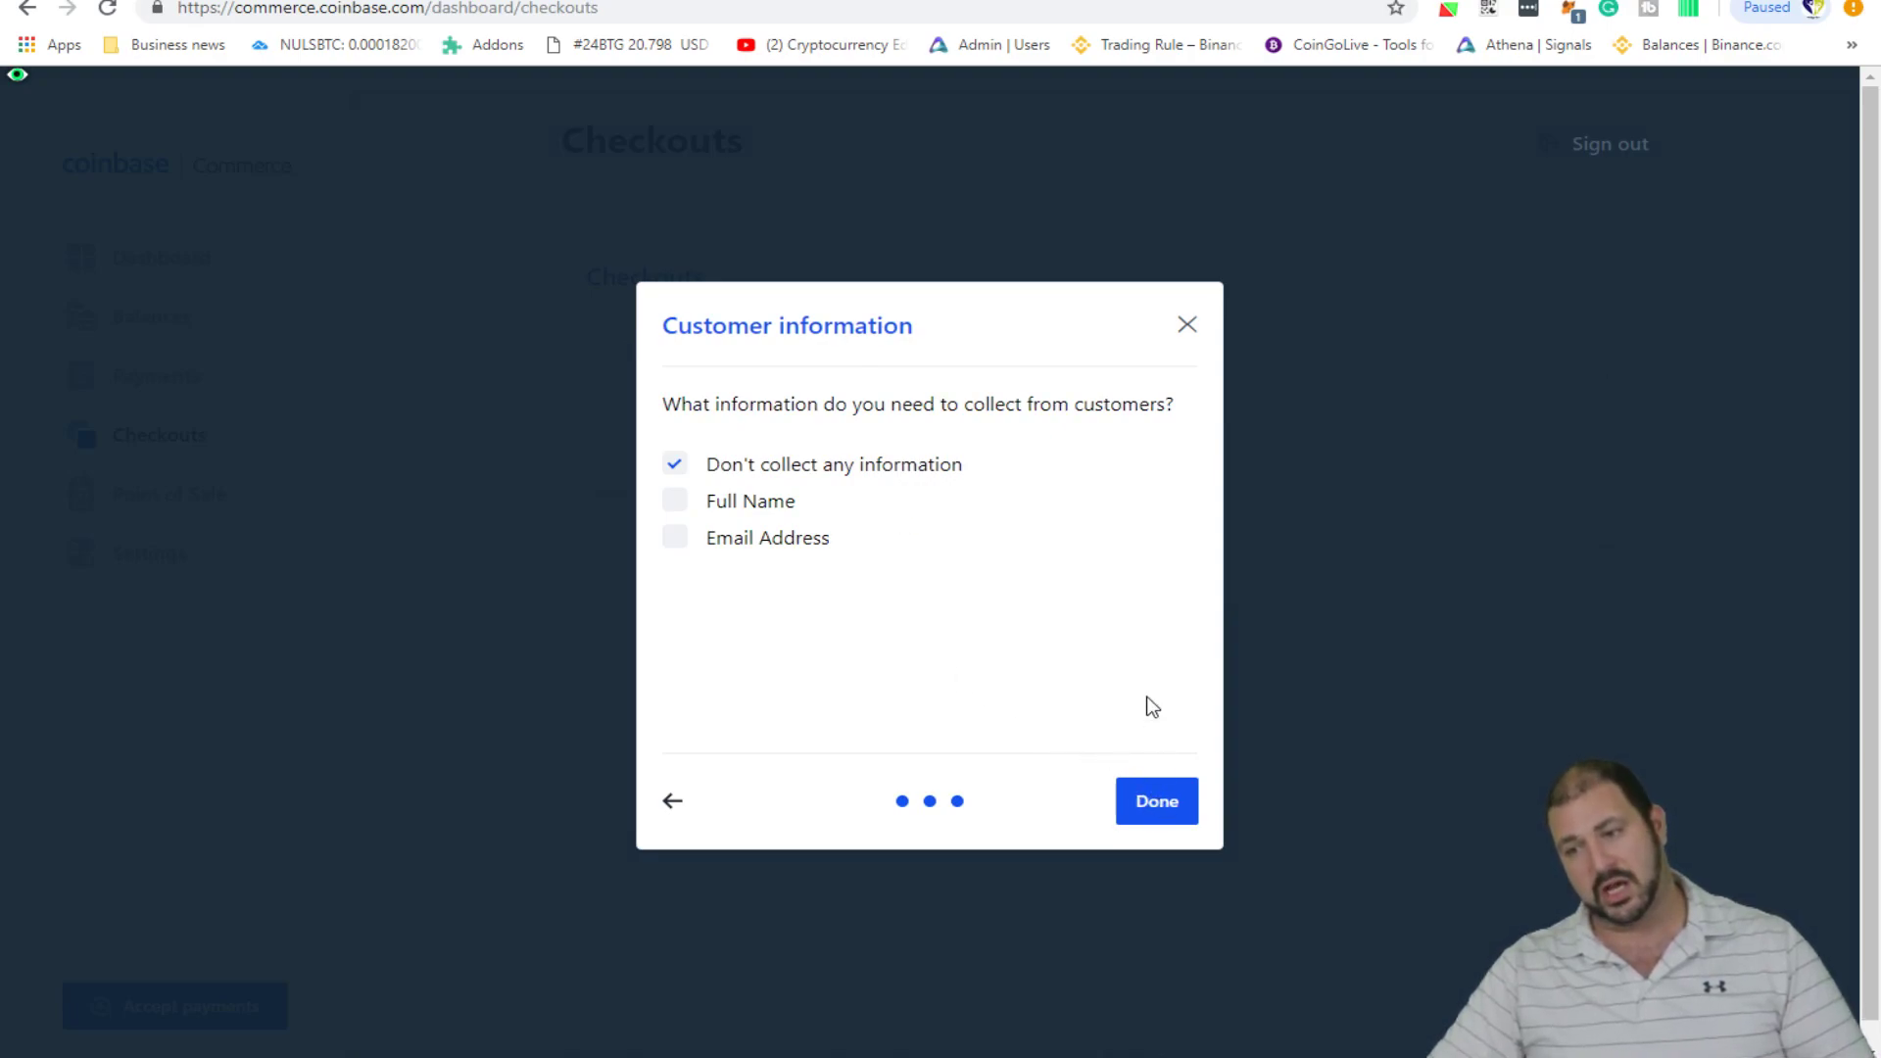
- Confirm the Chicken and Rice checkout, copy its shareable link URL, and close details
click(1146, 806)
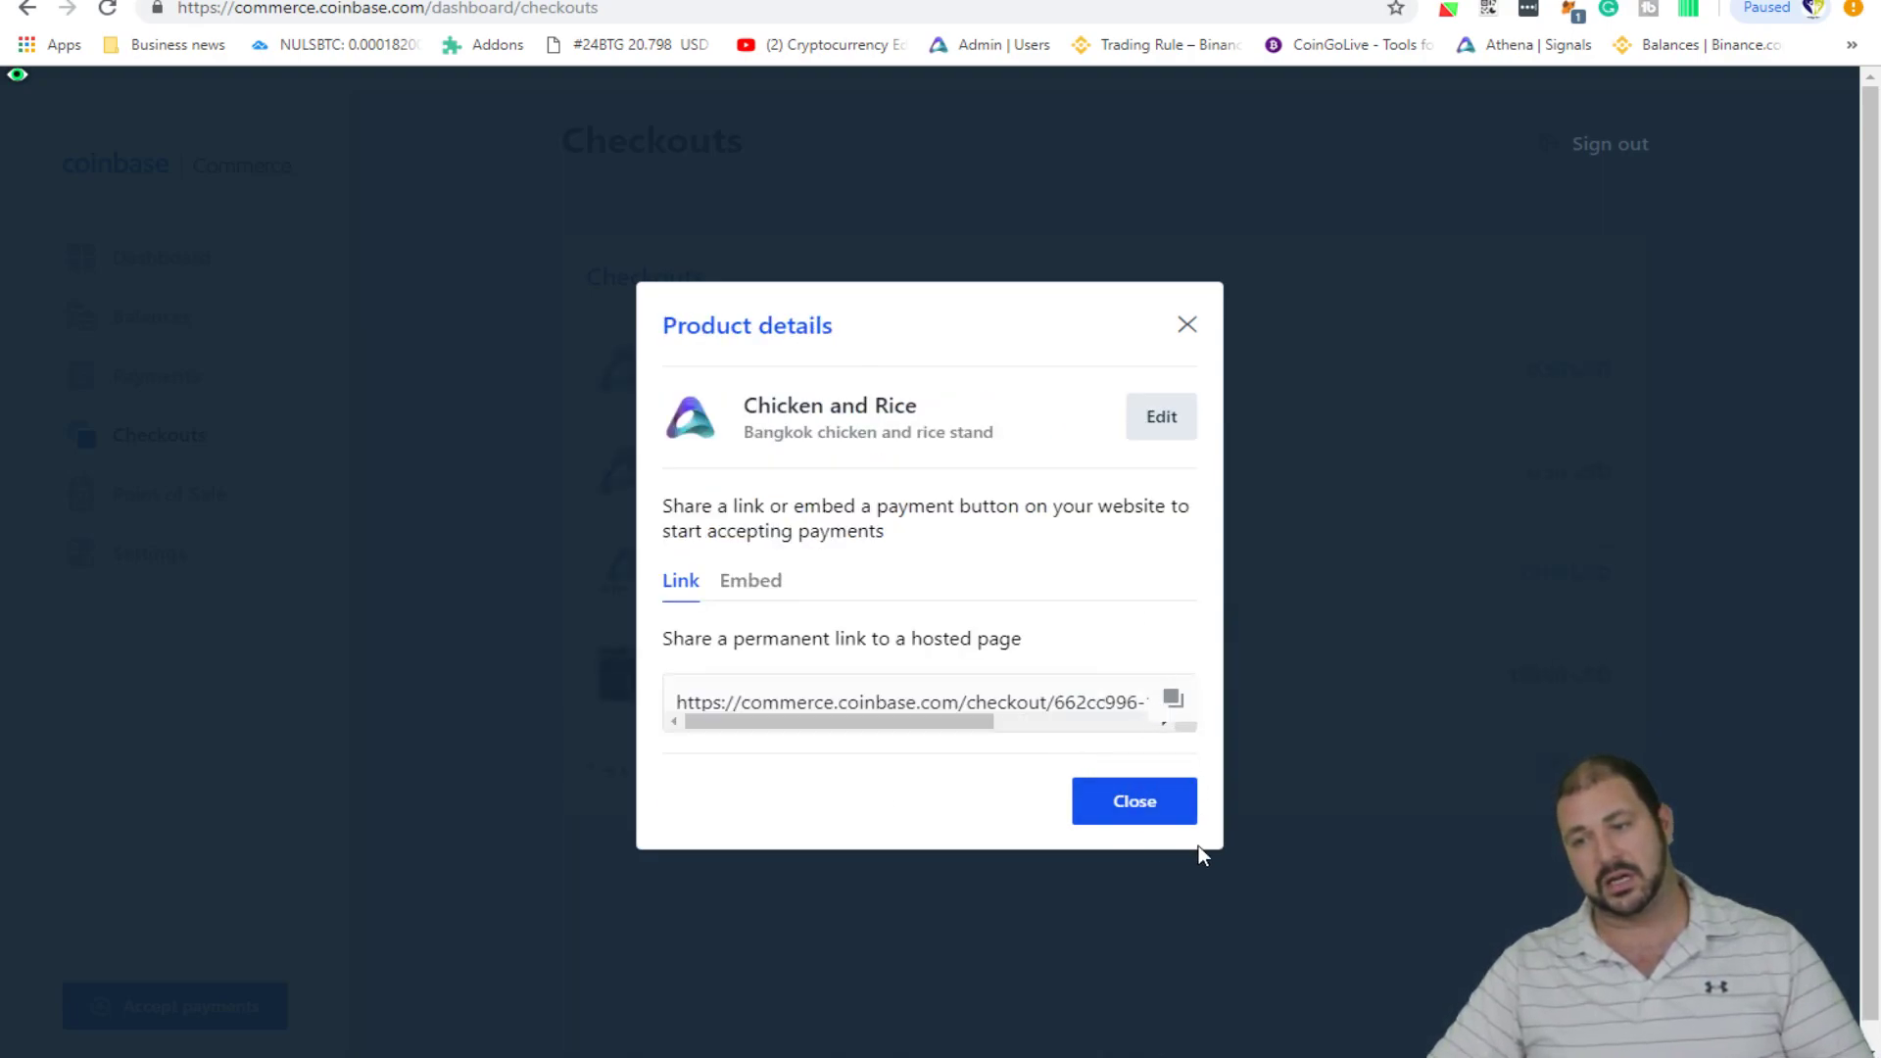
click(755, 583)
click(678, 477)
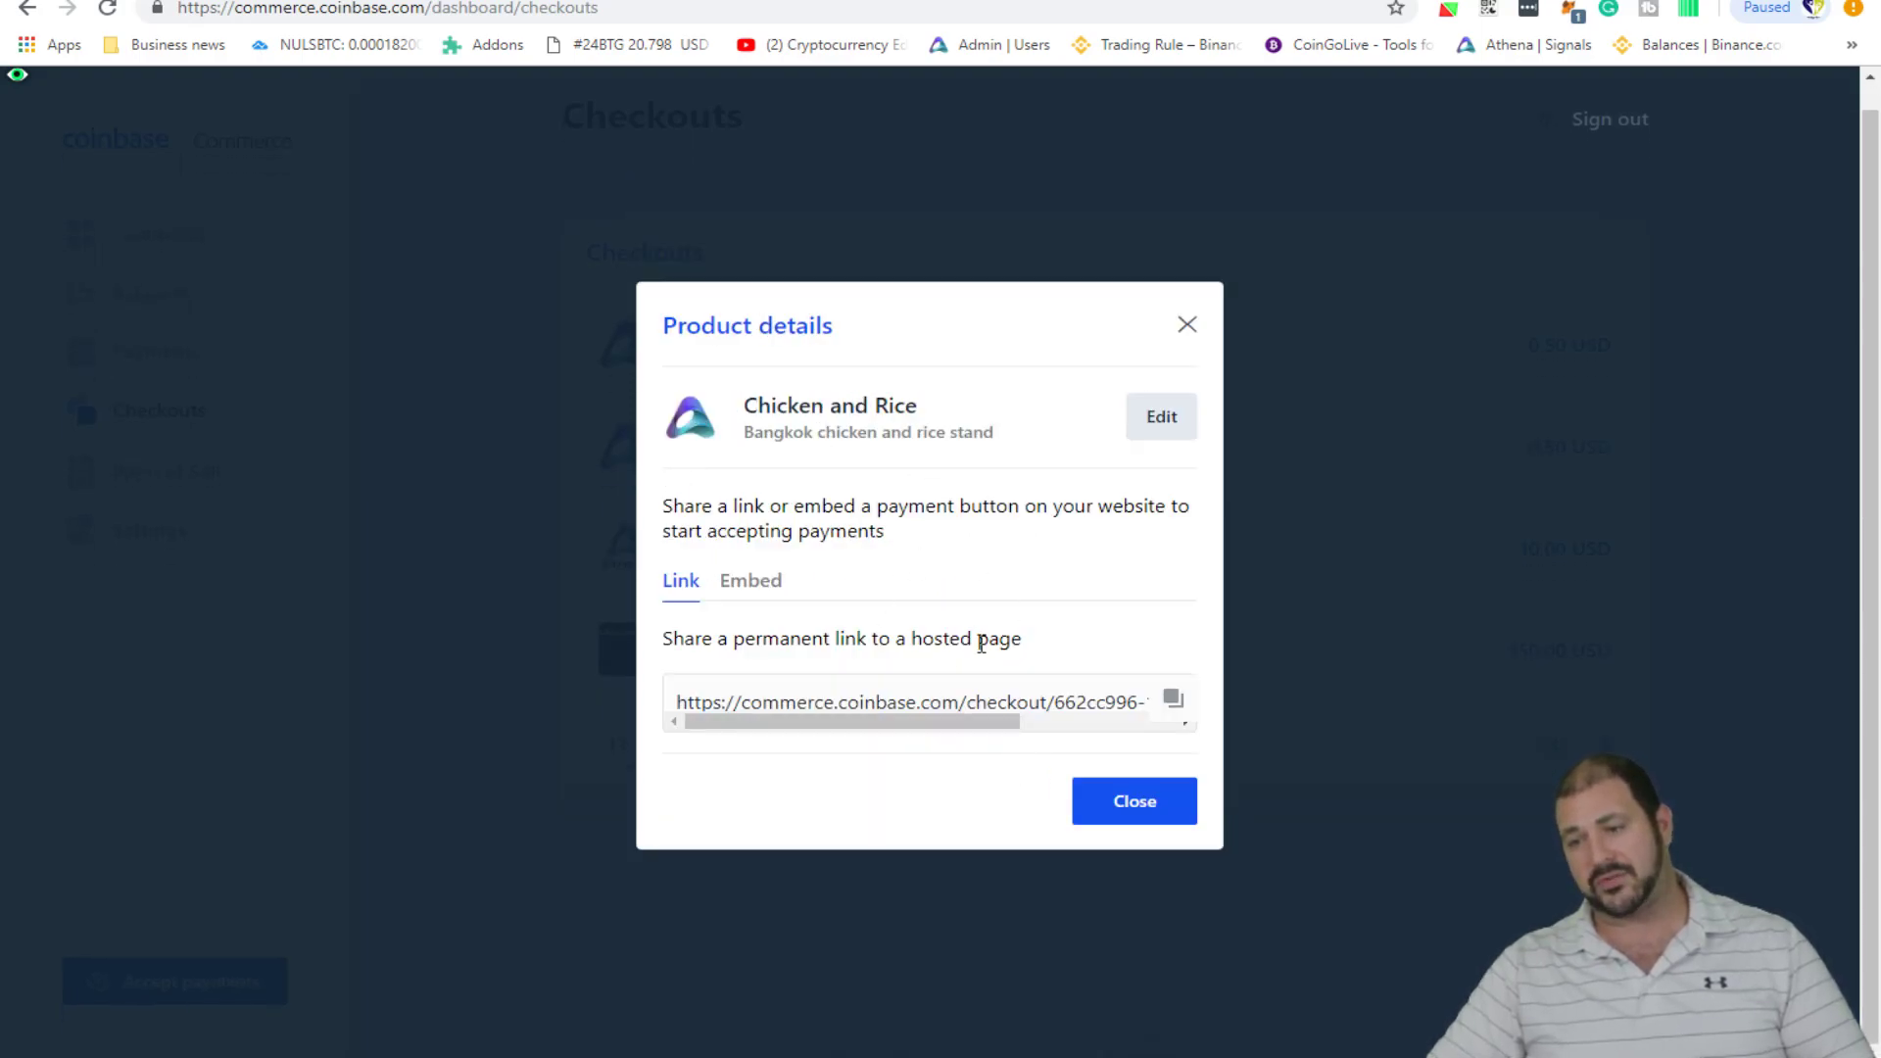
double_click(1110, 704)
click(1173, 701)
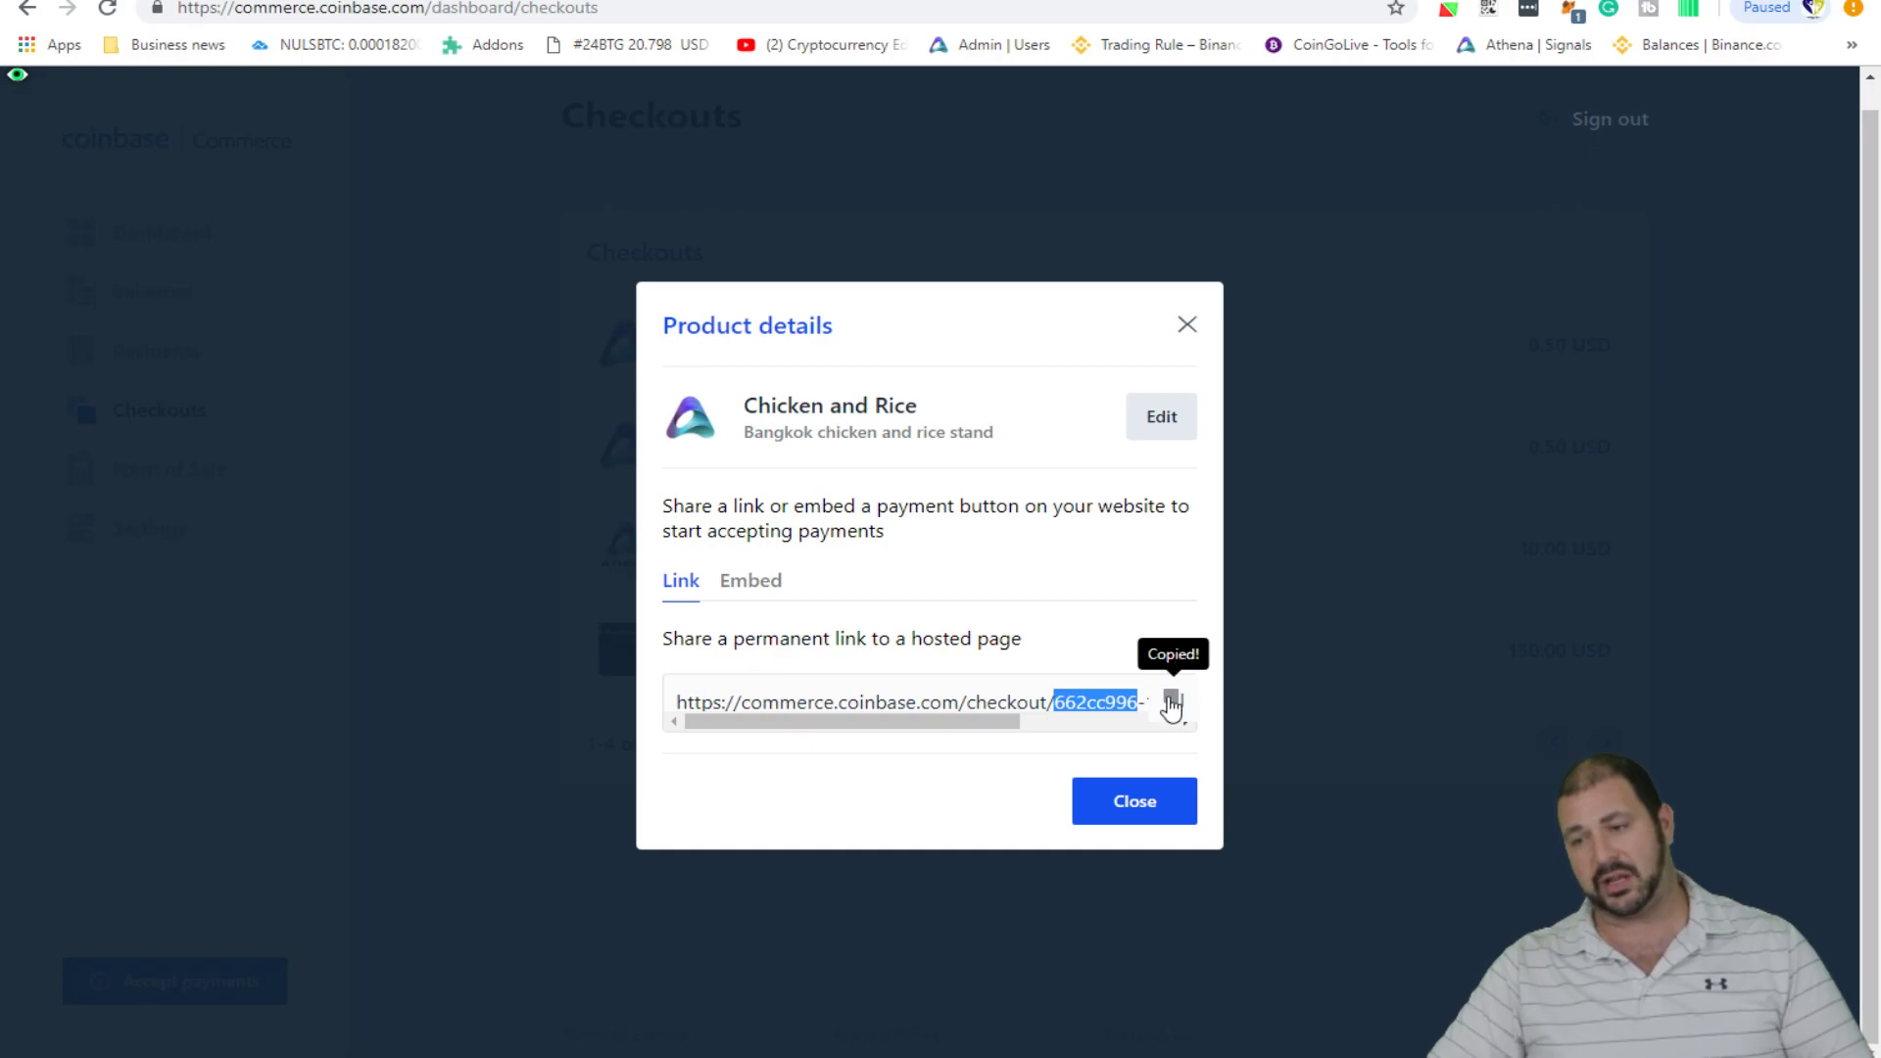
click(1179, 807)
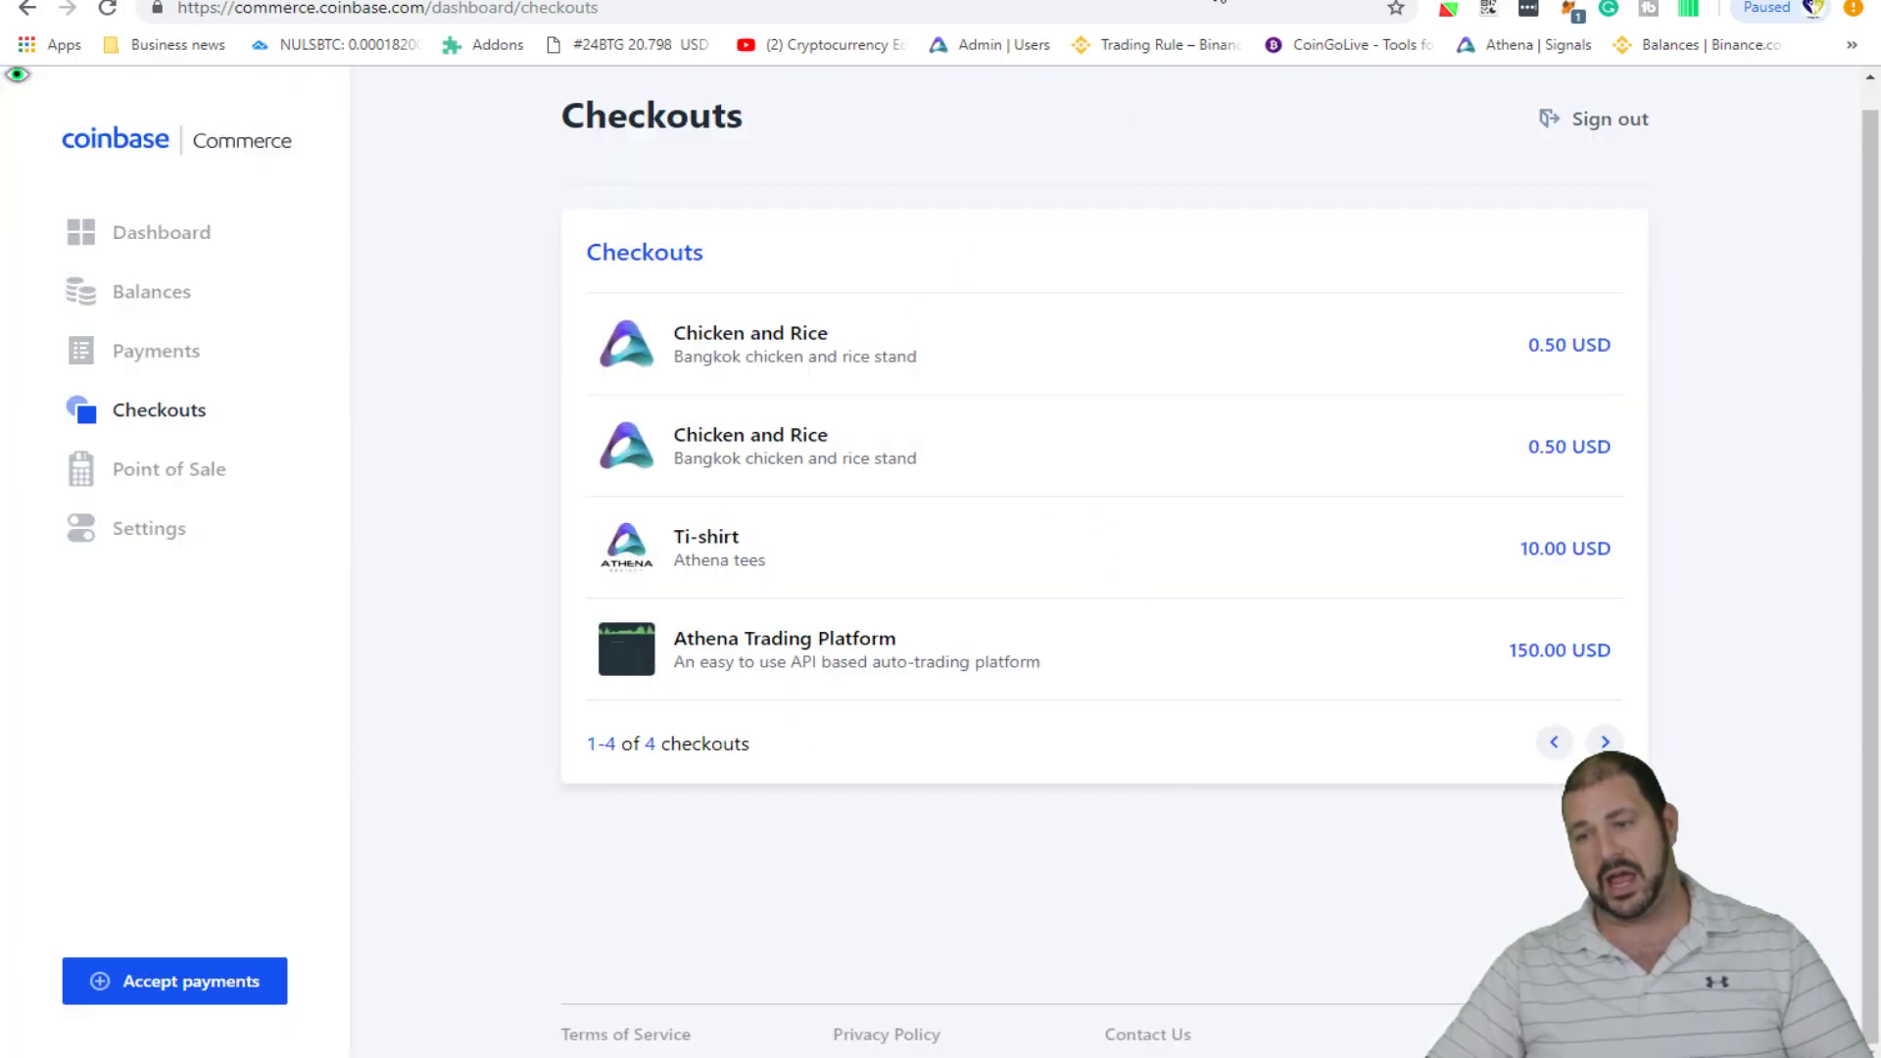
- Load the copied checkout link in a new browser tab
key(ctrl+t)
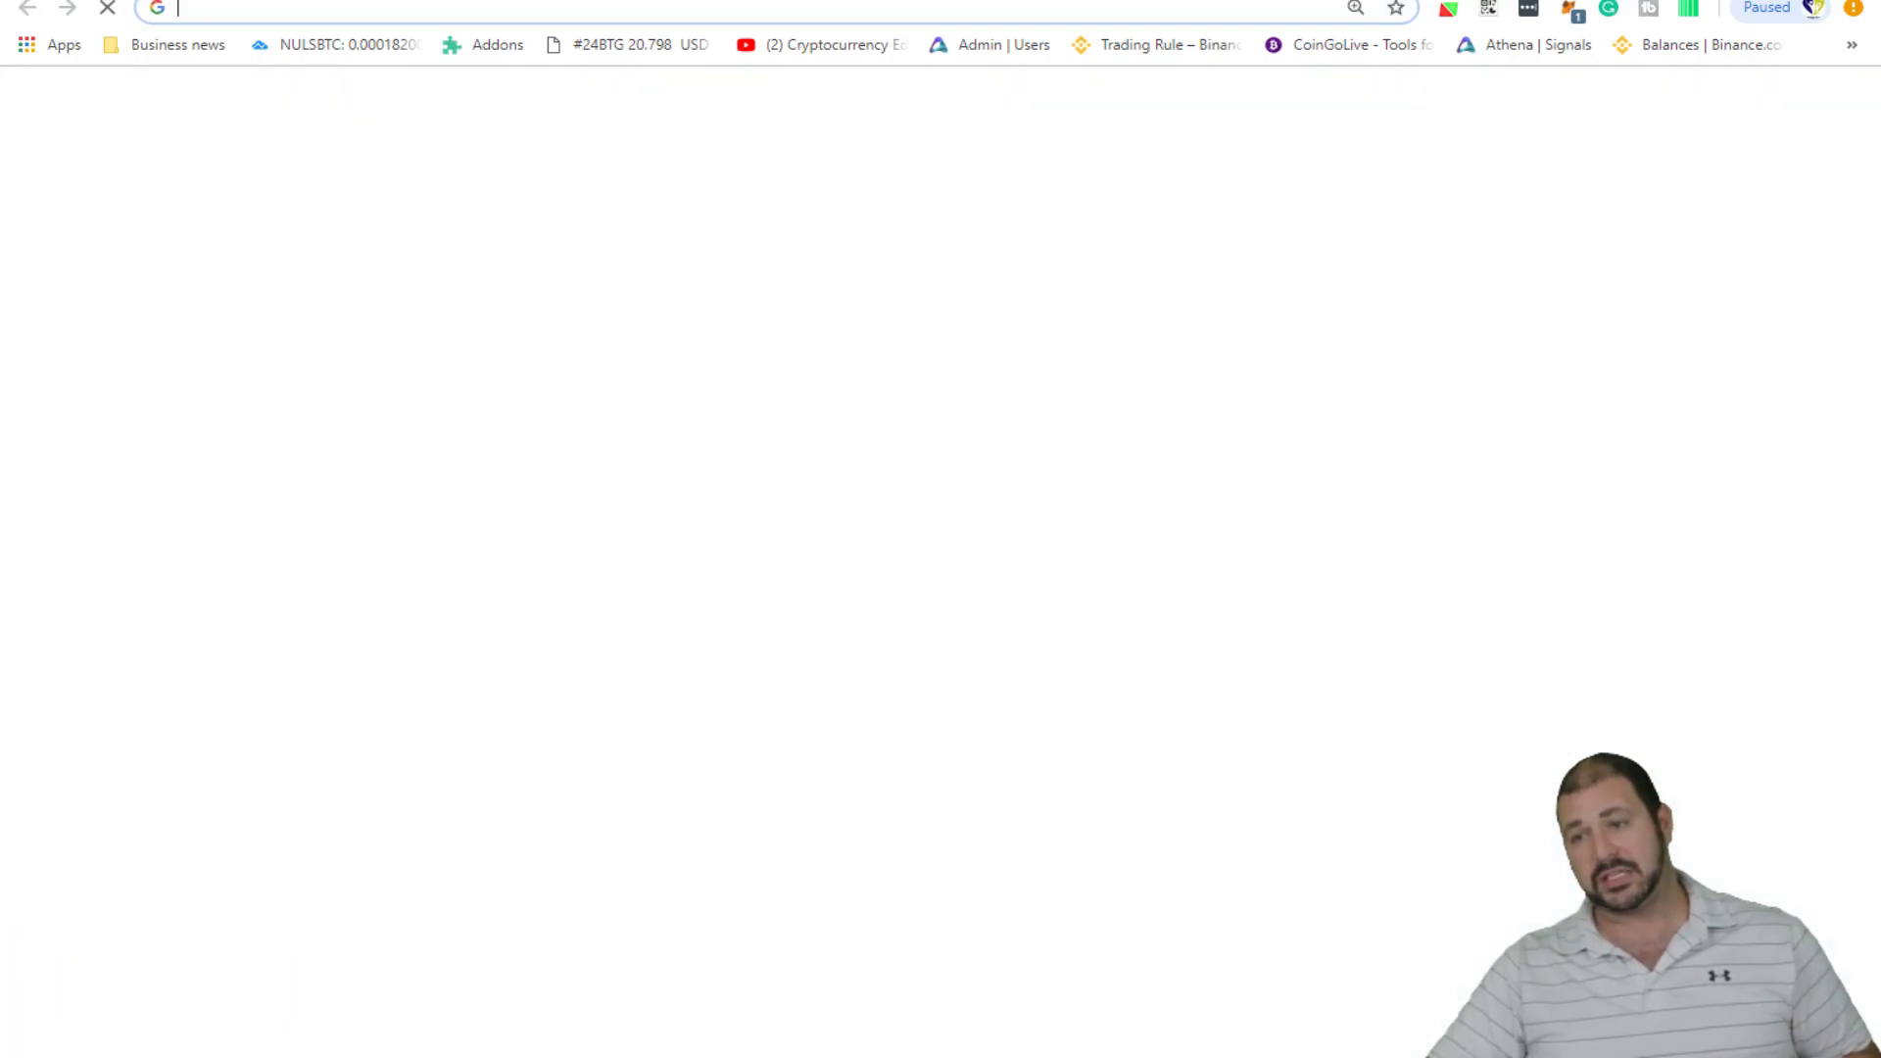
key(ctrl+v)
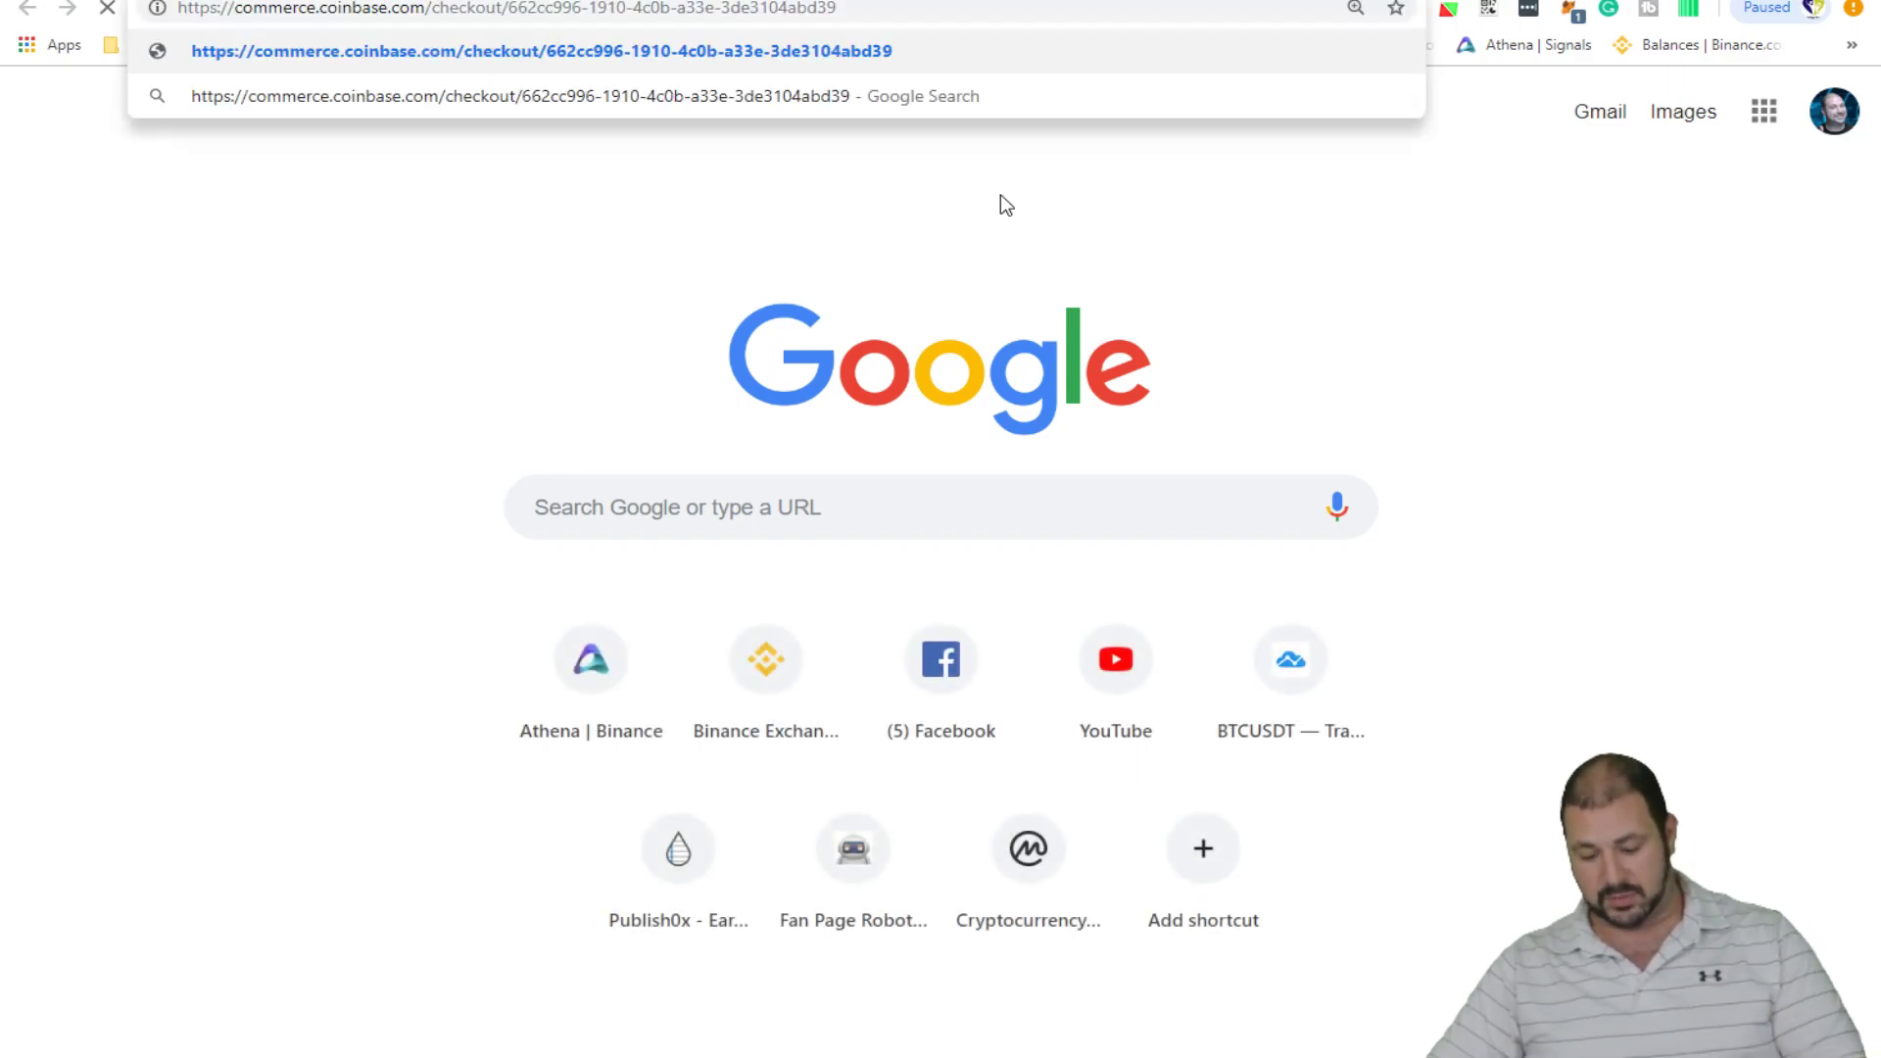
key(Return)
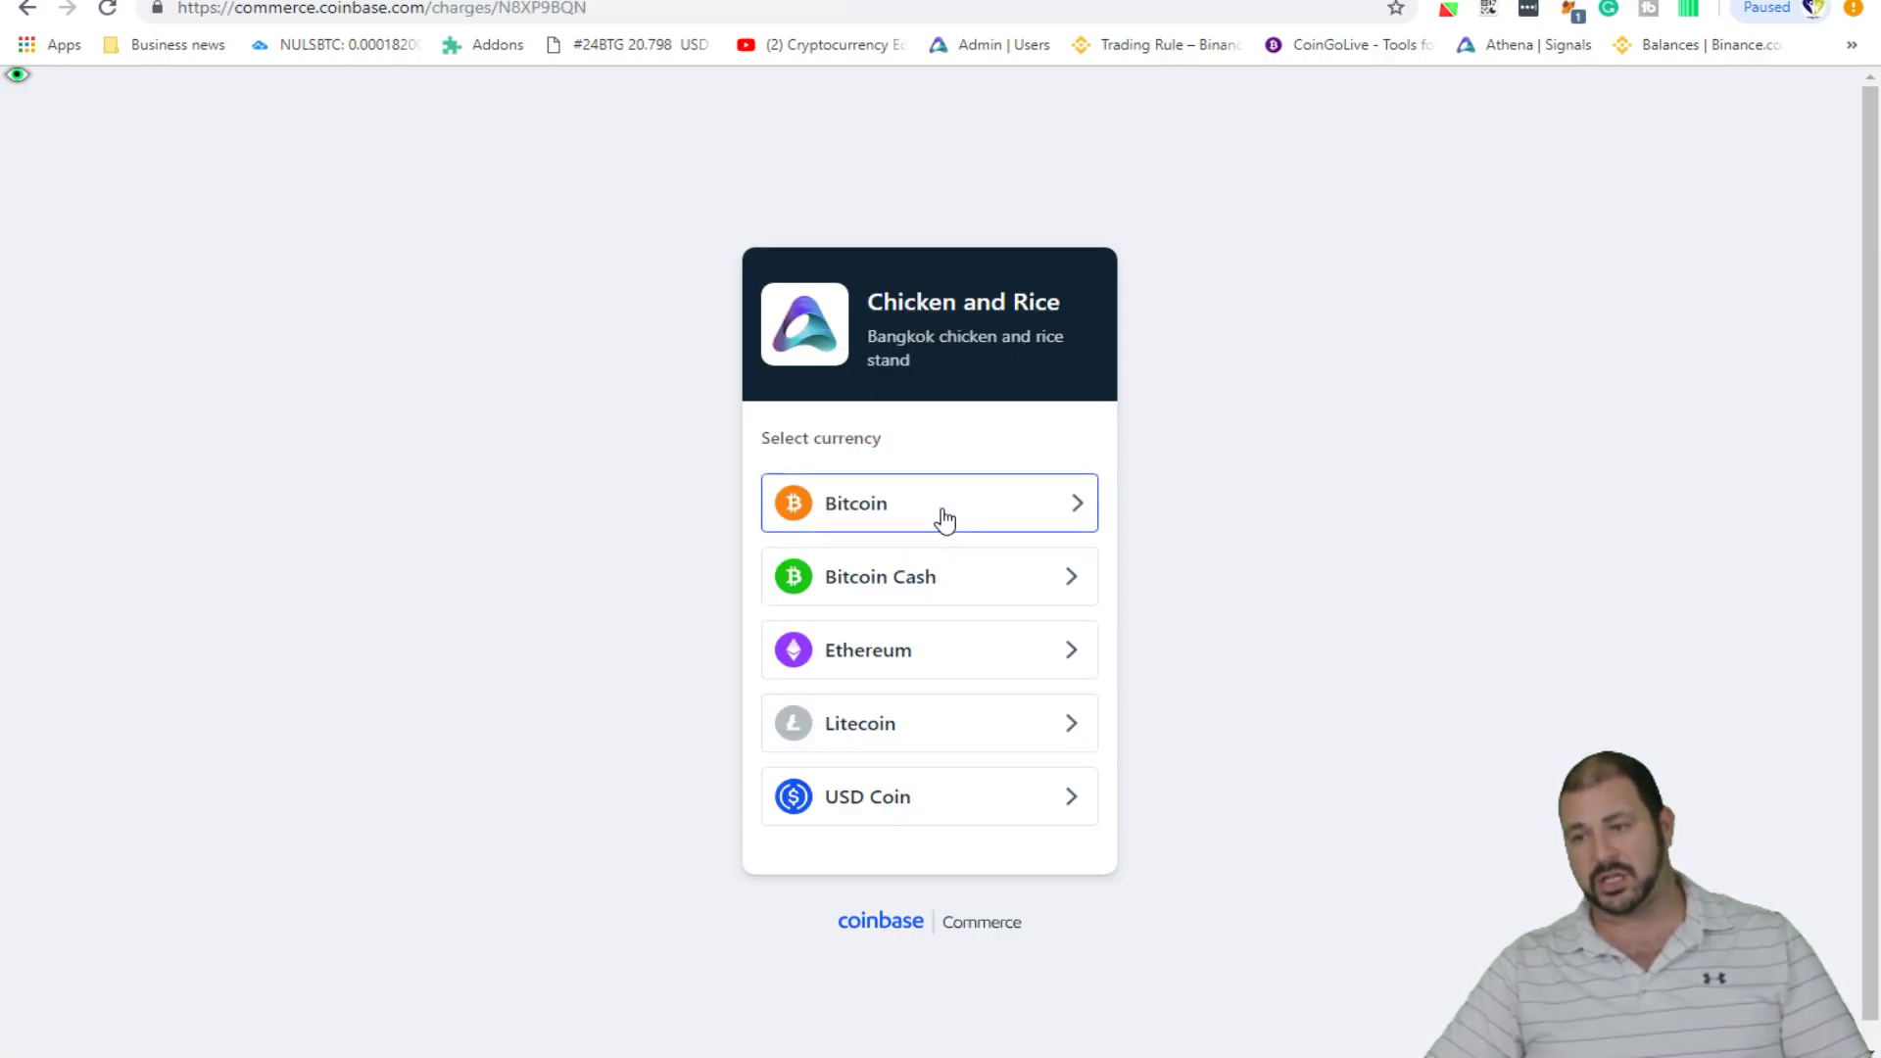
- Pick USD Coin for the 0.50 USD charge, show its QR code, then go back to Checkouts
click(952, 813)
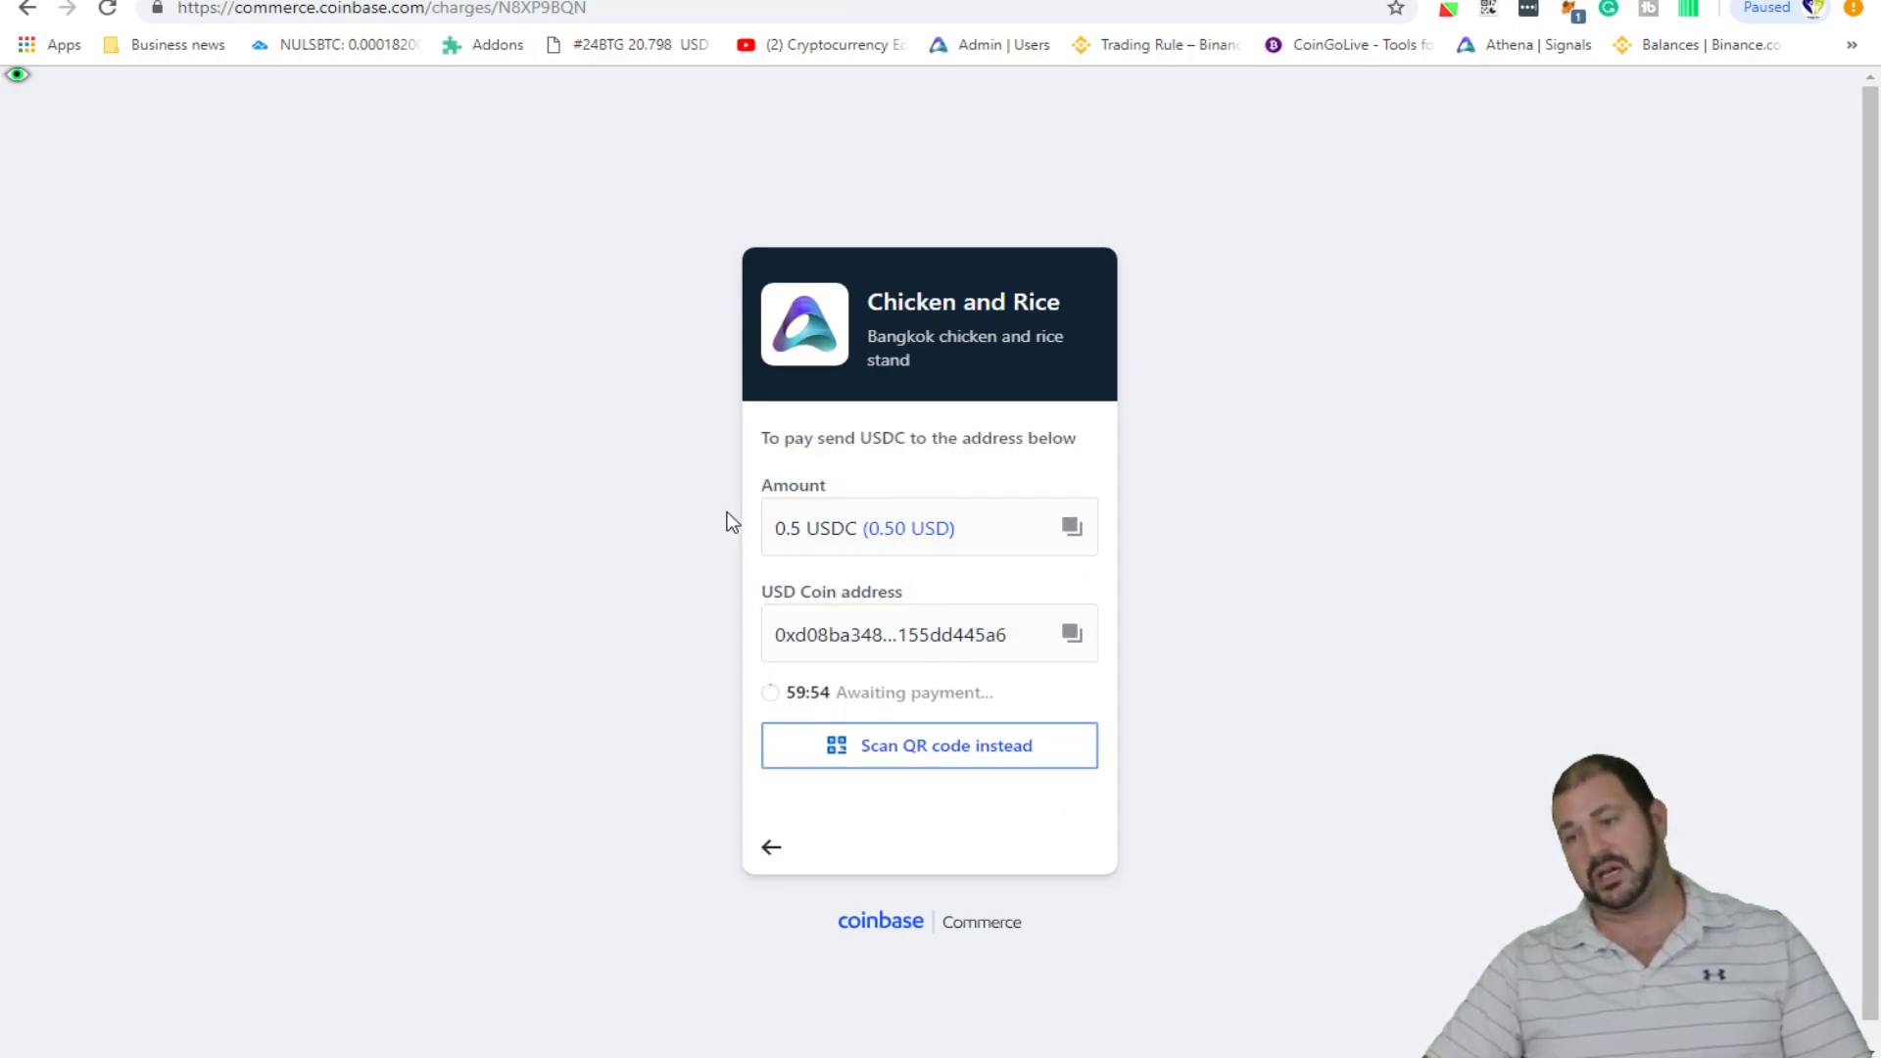
click(955, 747)
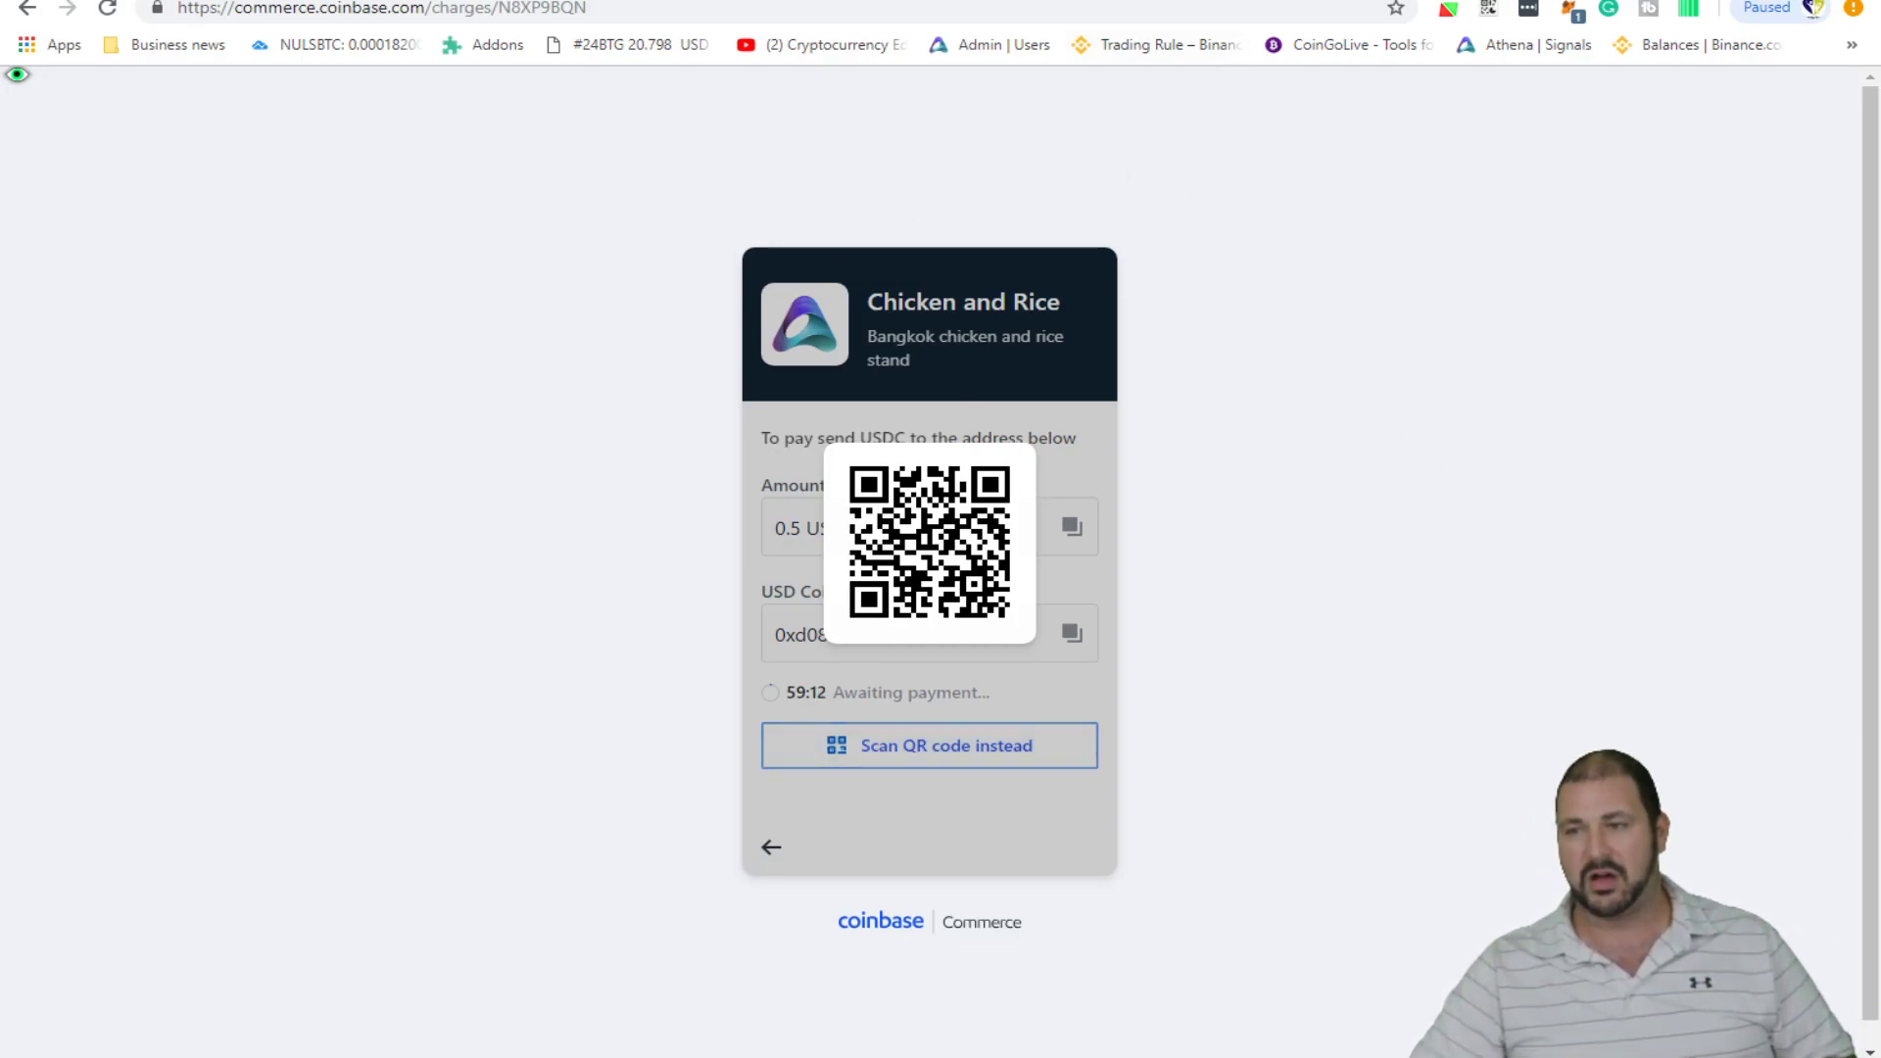
key(alt+Left)
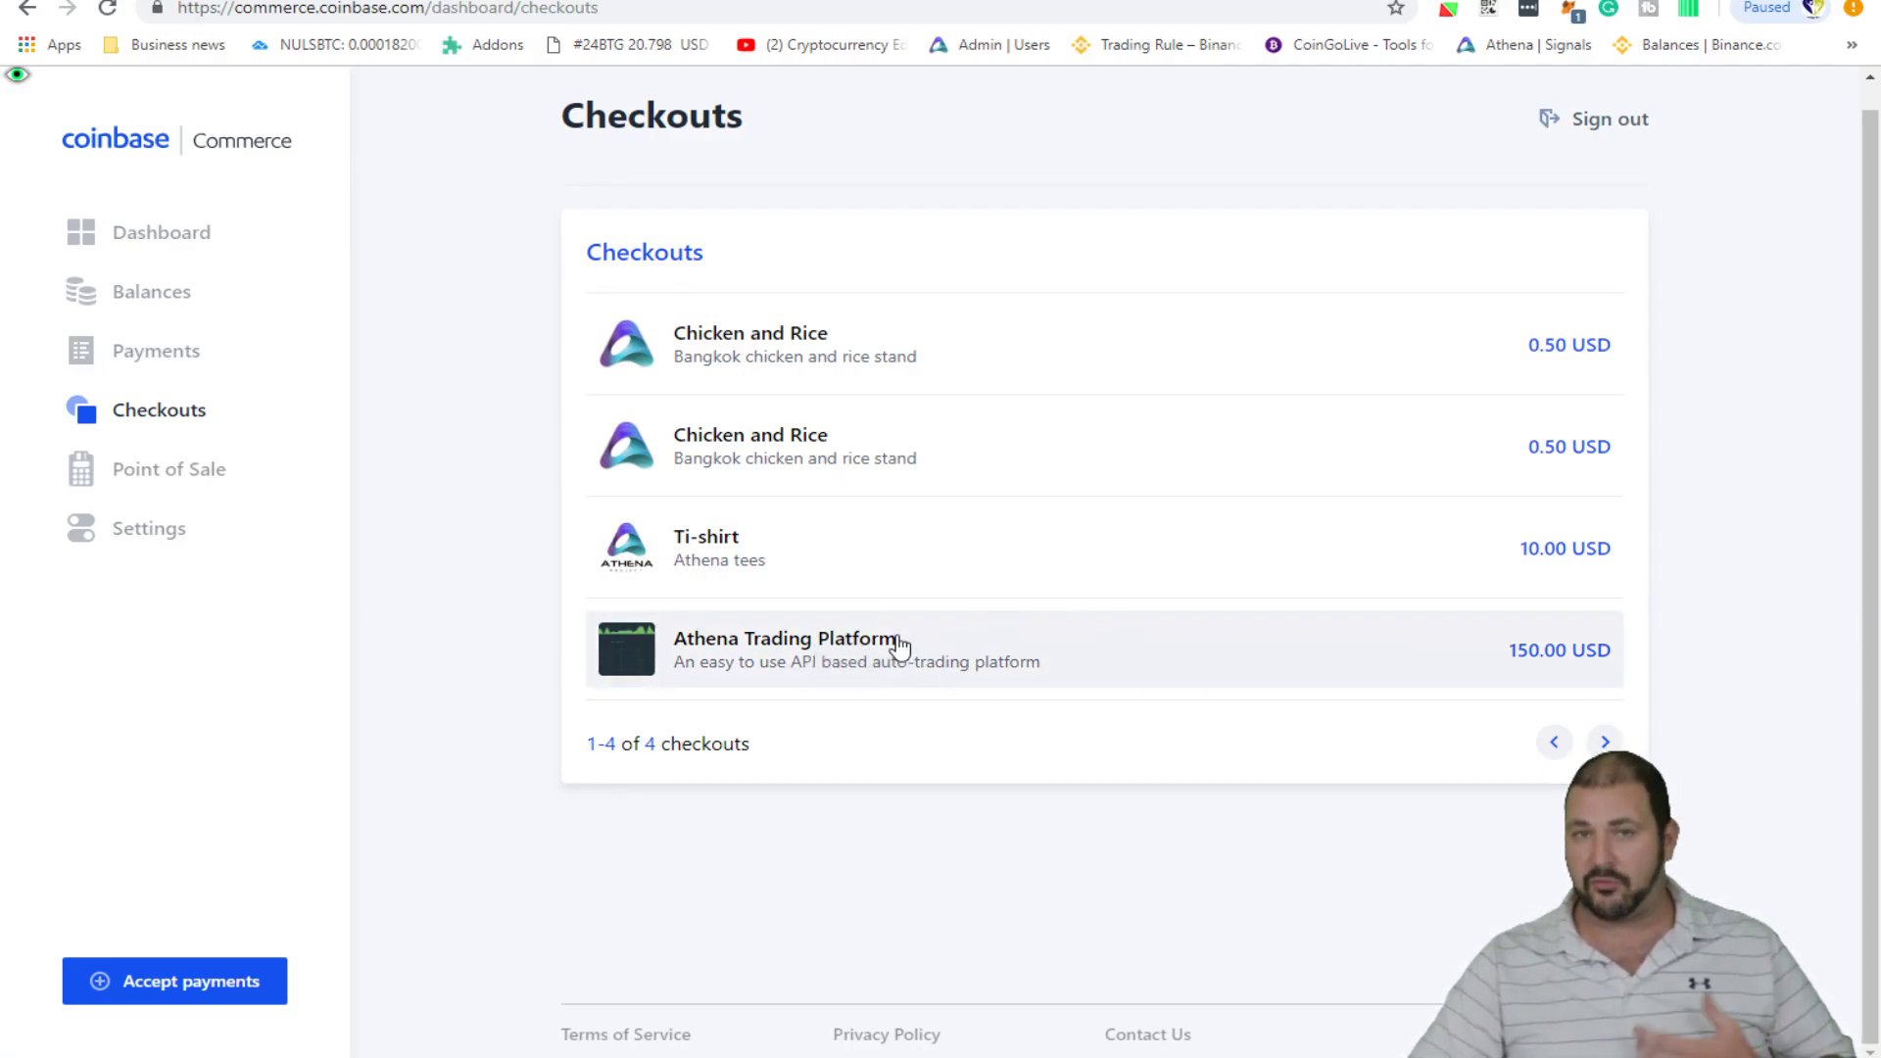
- Copy the Athena Trading Platform checkout link and load it in a new tab
click(900, 646)
double_click(980, 702)
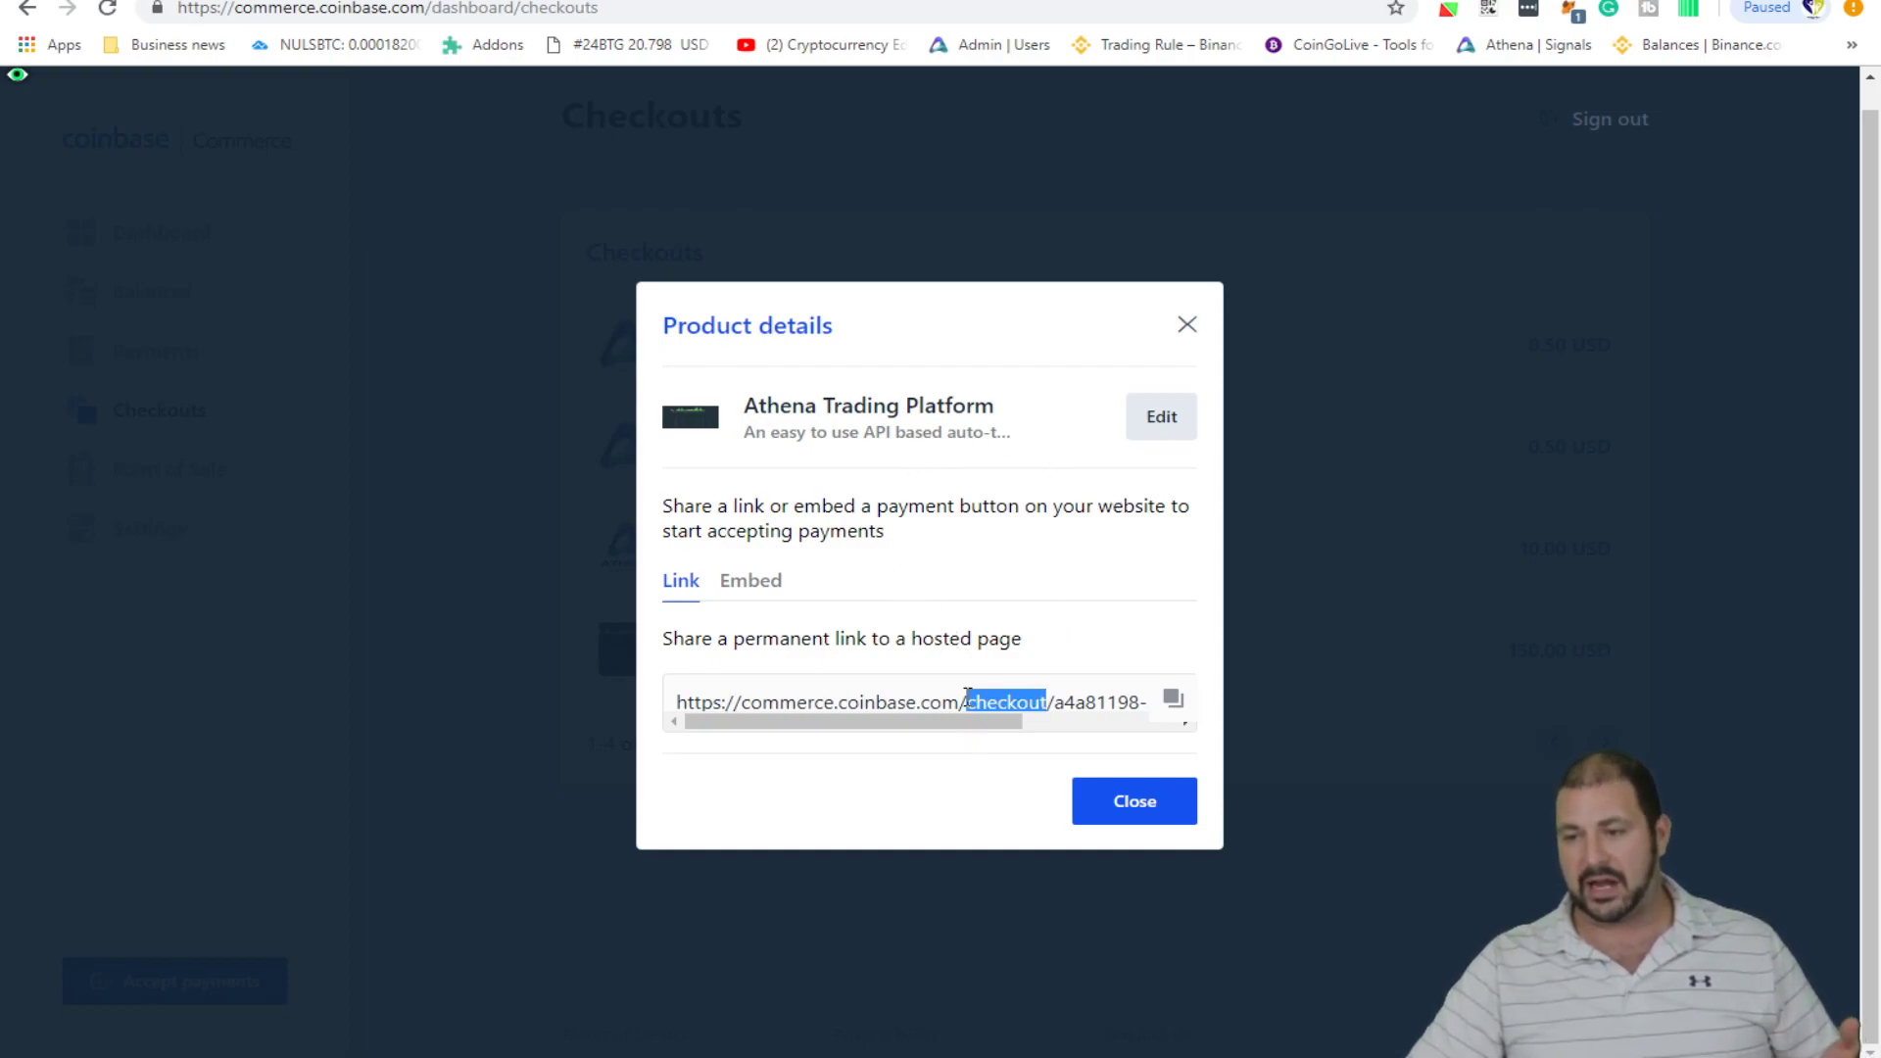
key(ctrl+t)
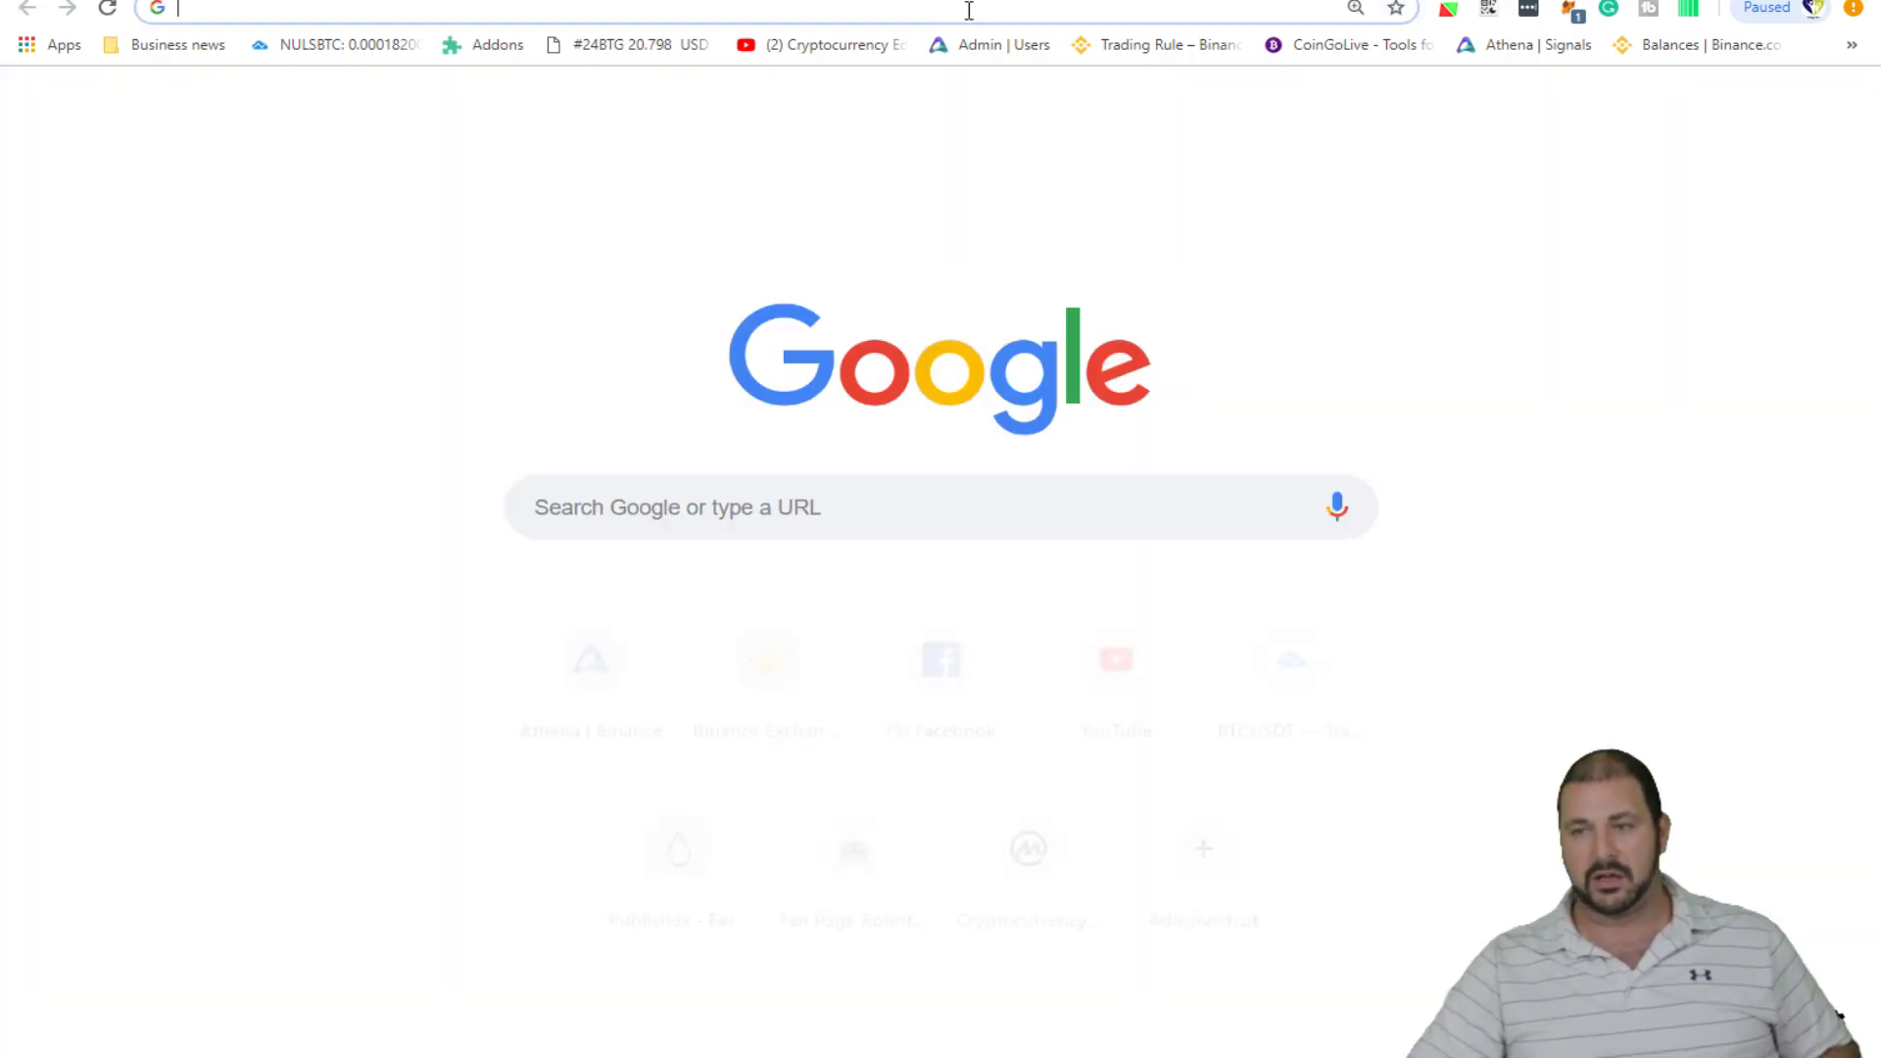
key(ctrl+v)
key(Return)
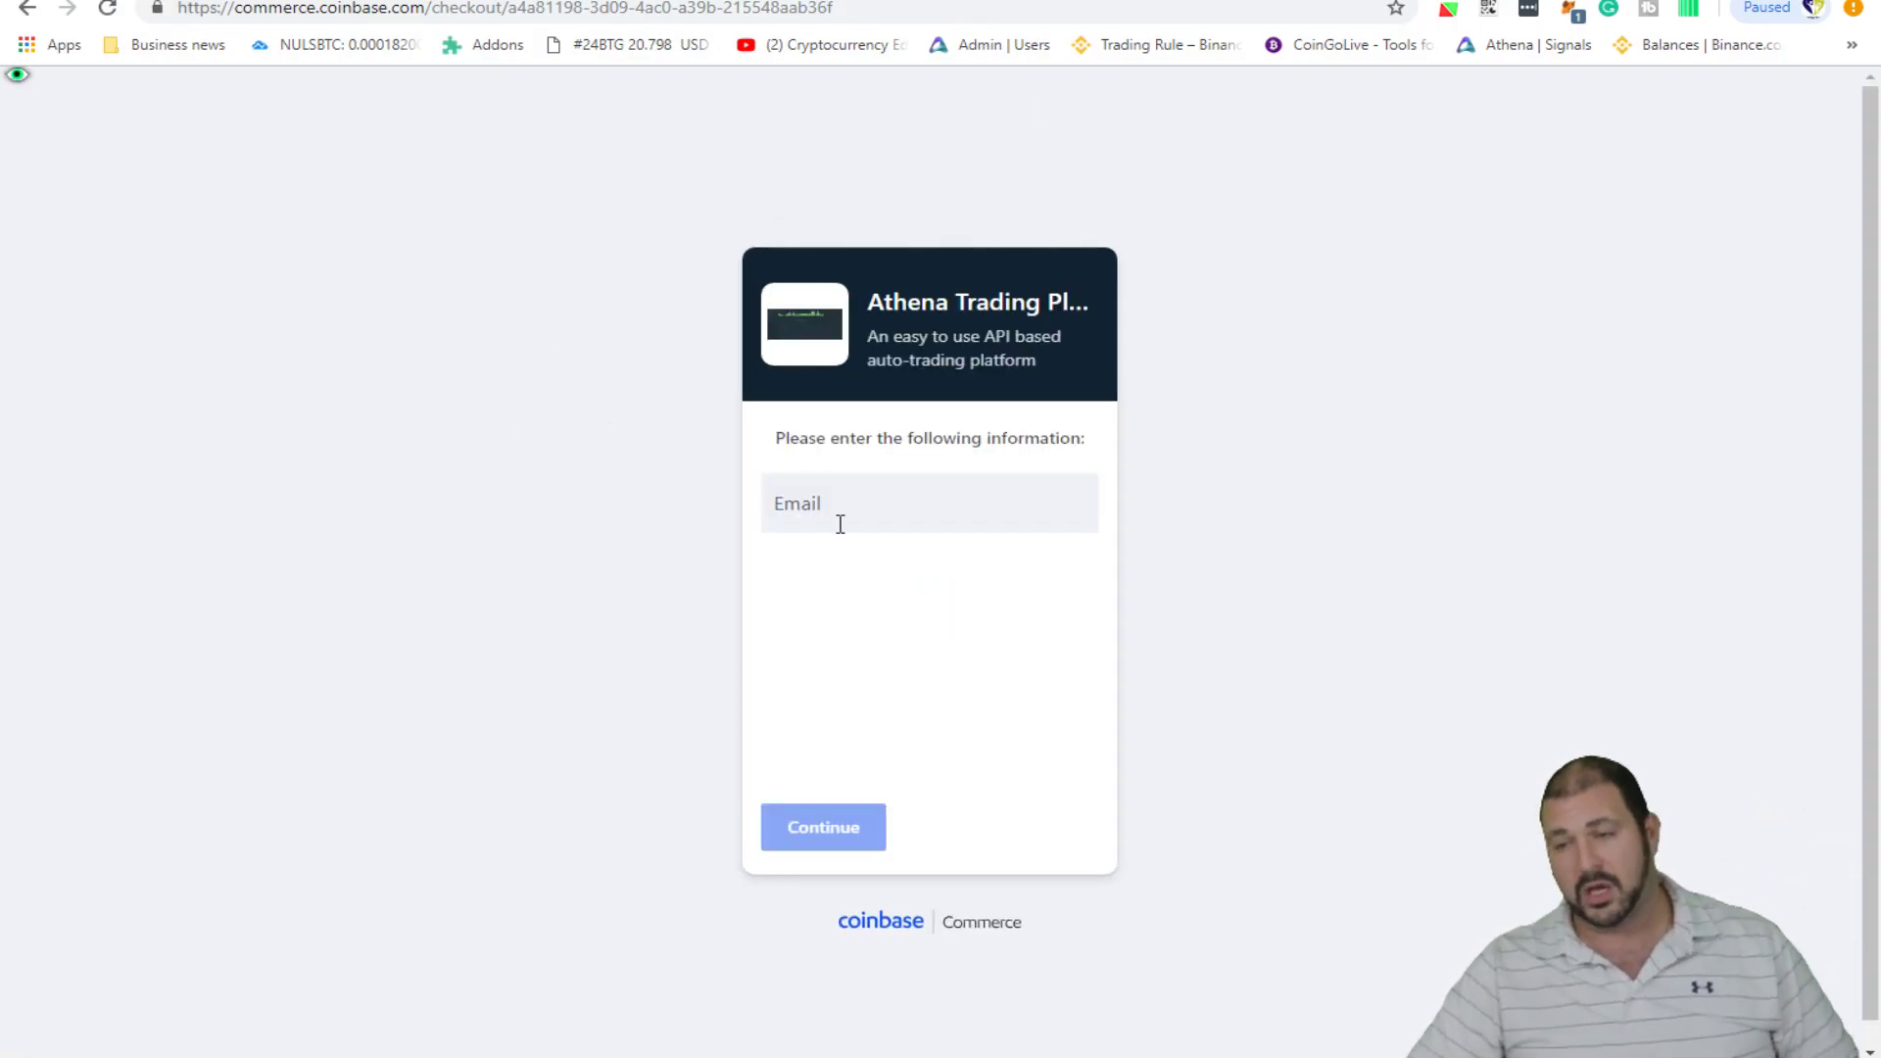
- Enter the customer's e-mail address and continue to currency selection
click(878, 488)
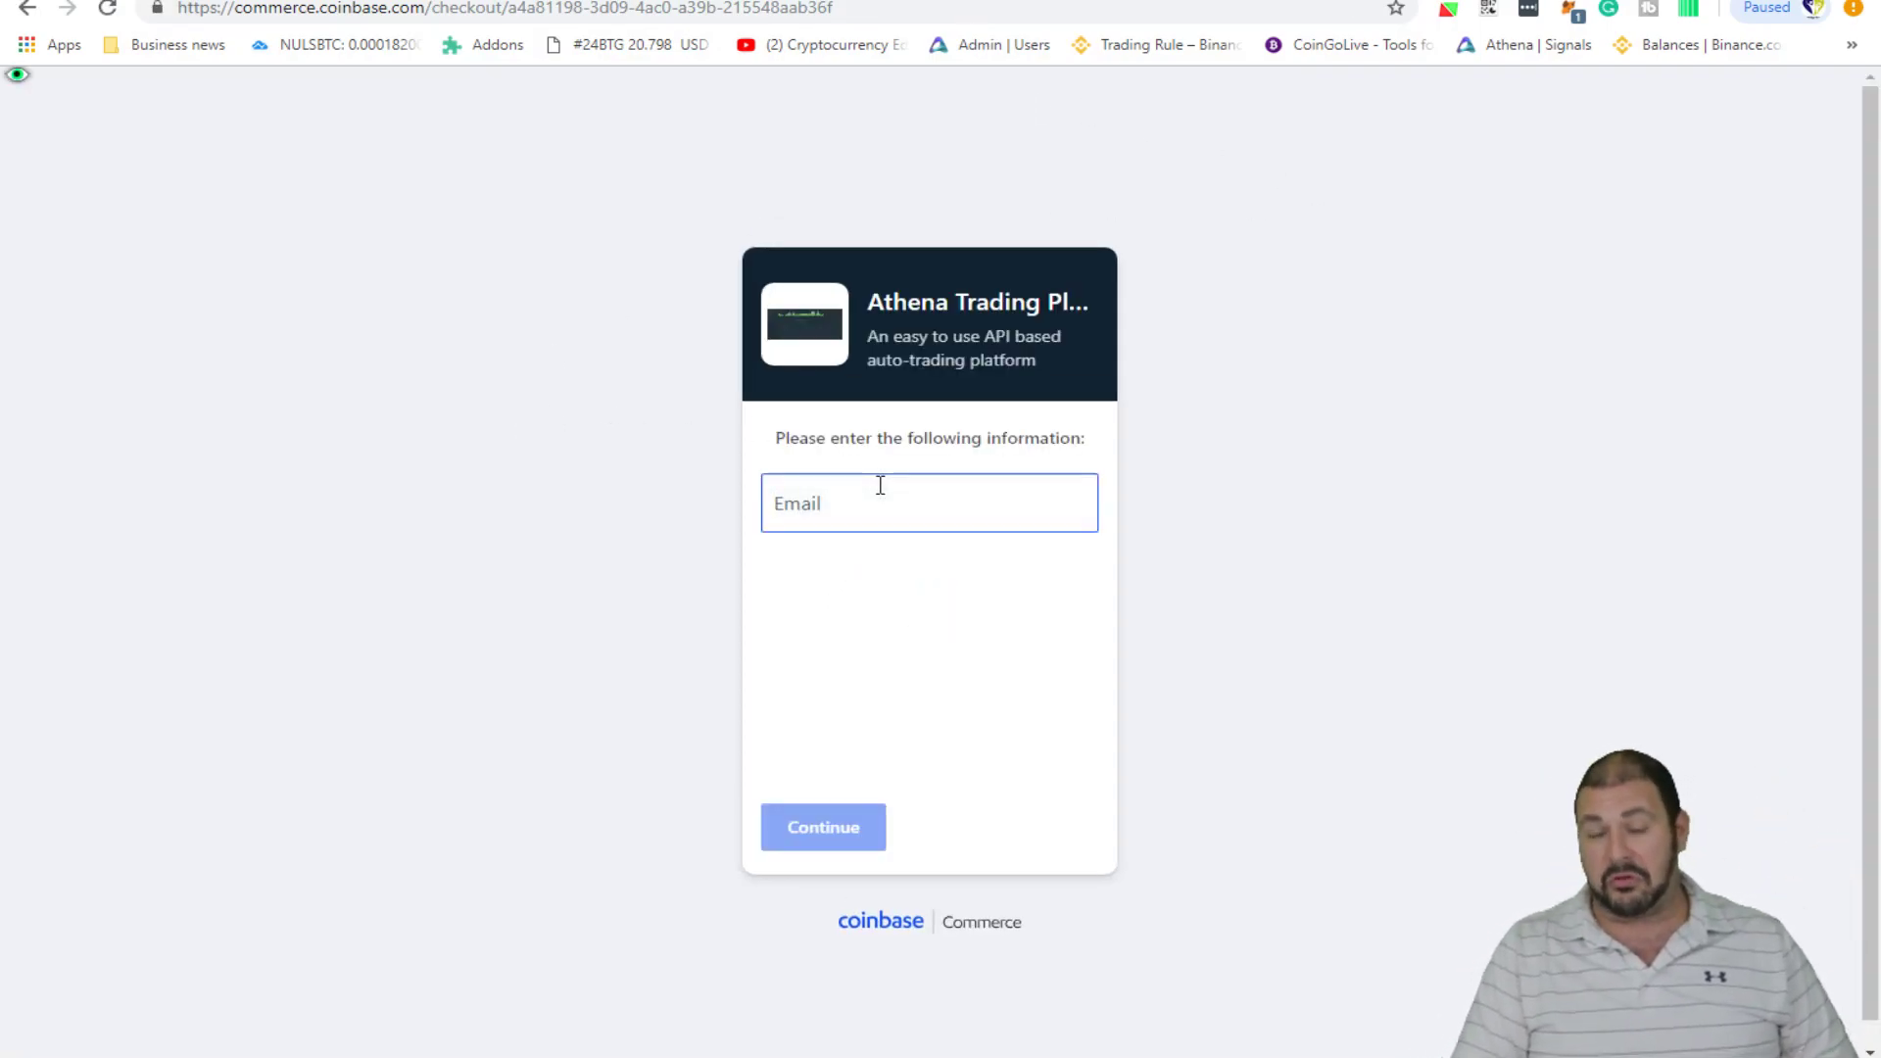
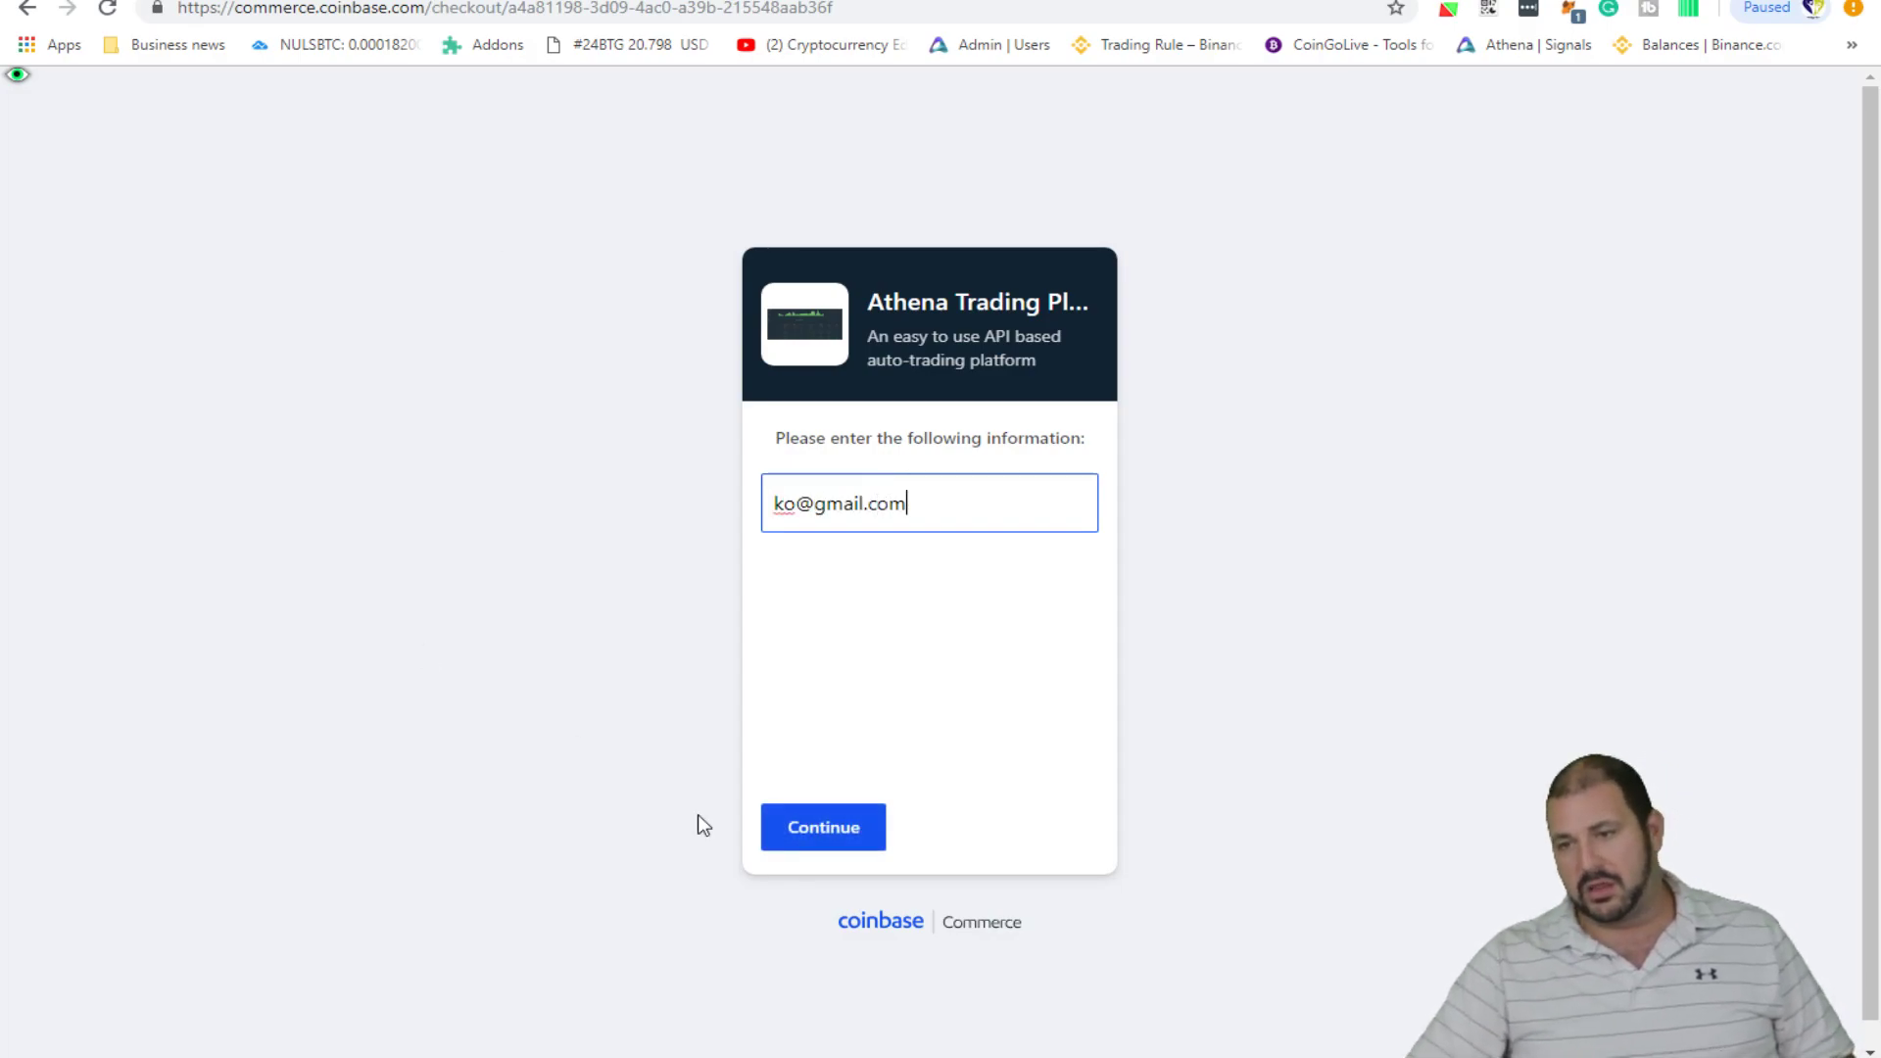
click(809, 815)
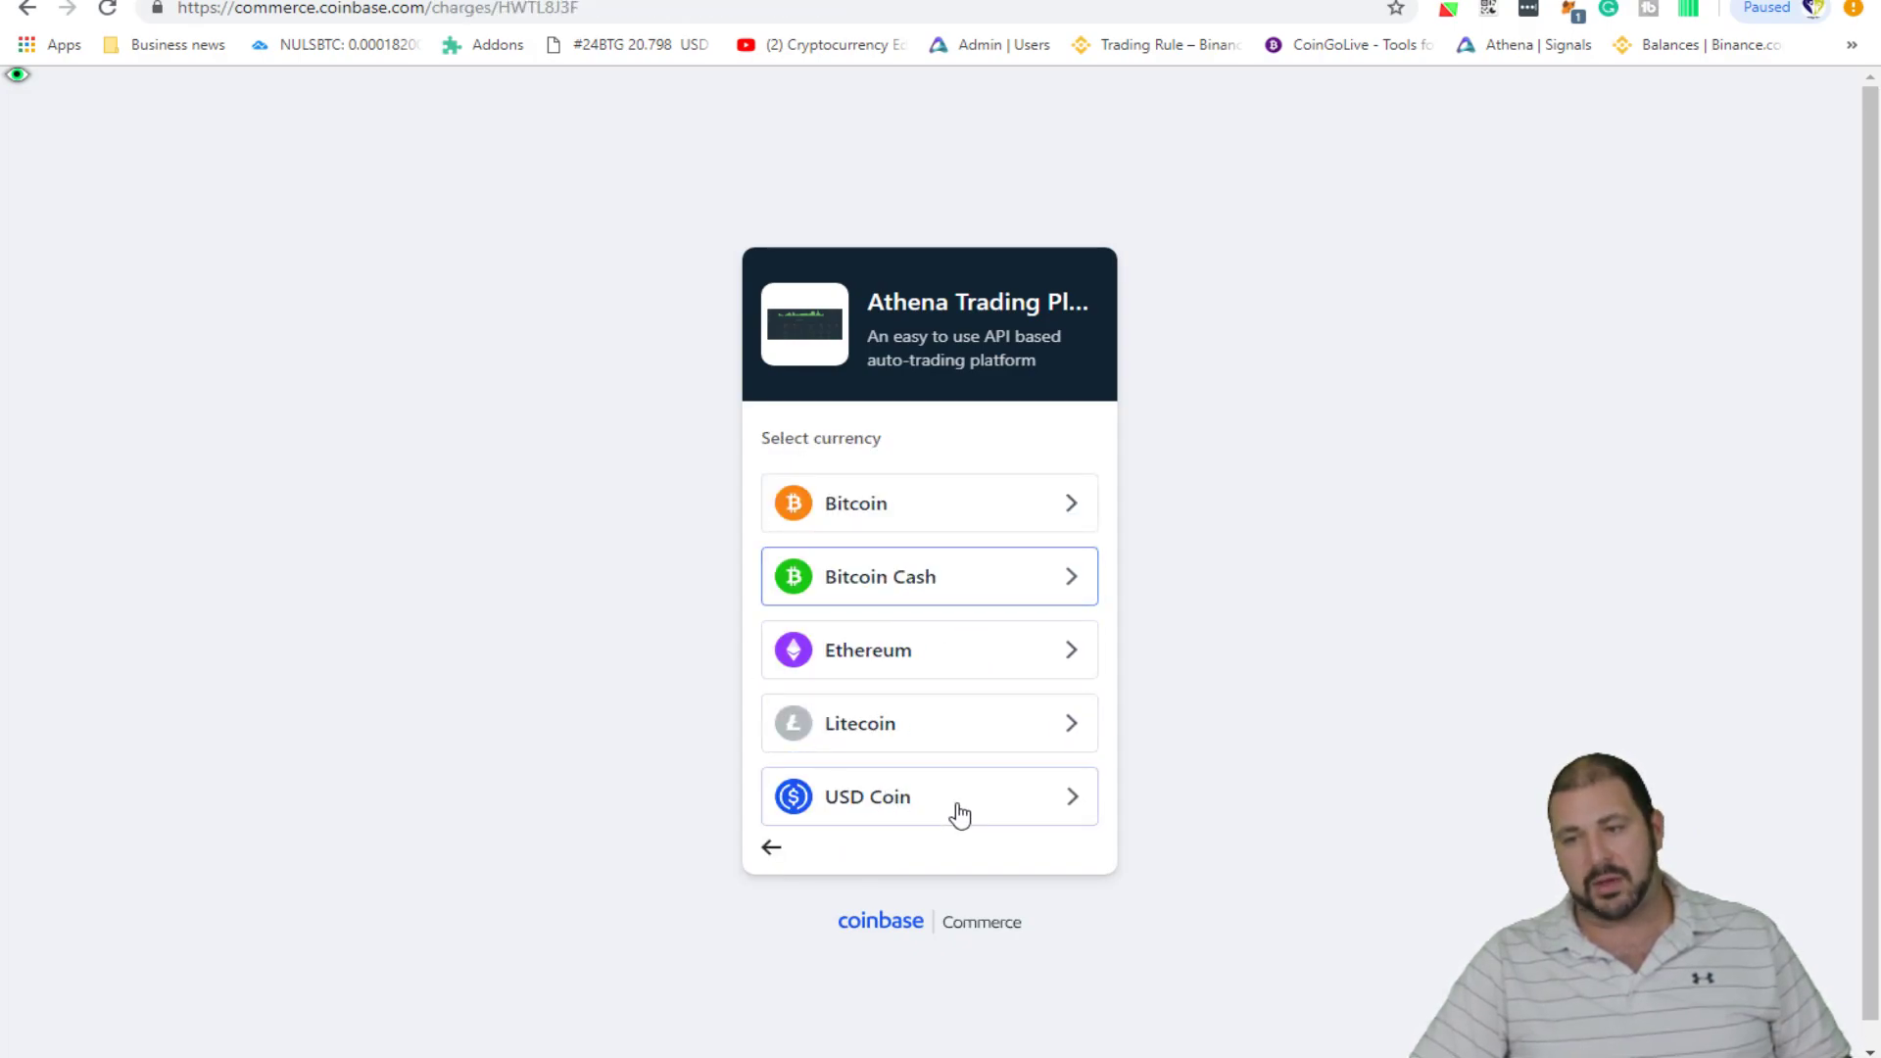
- Pay the 150.00 USD Athena charge in USD Coin, copying the address and showing the QR code
click(963, 804)
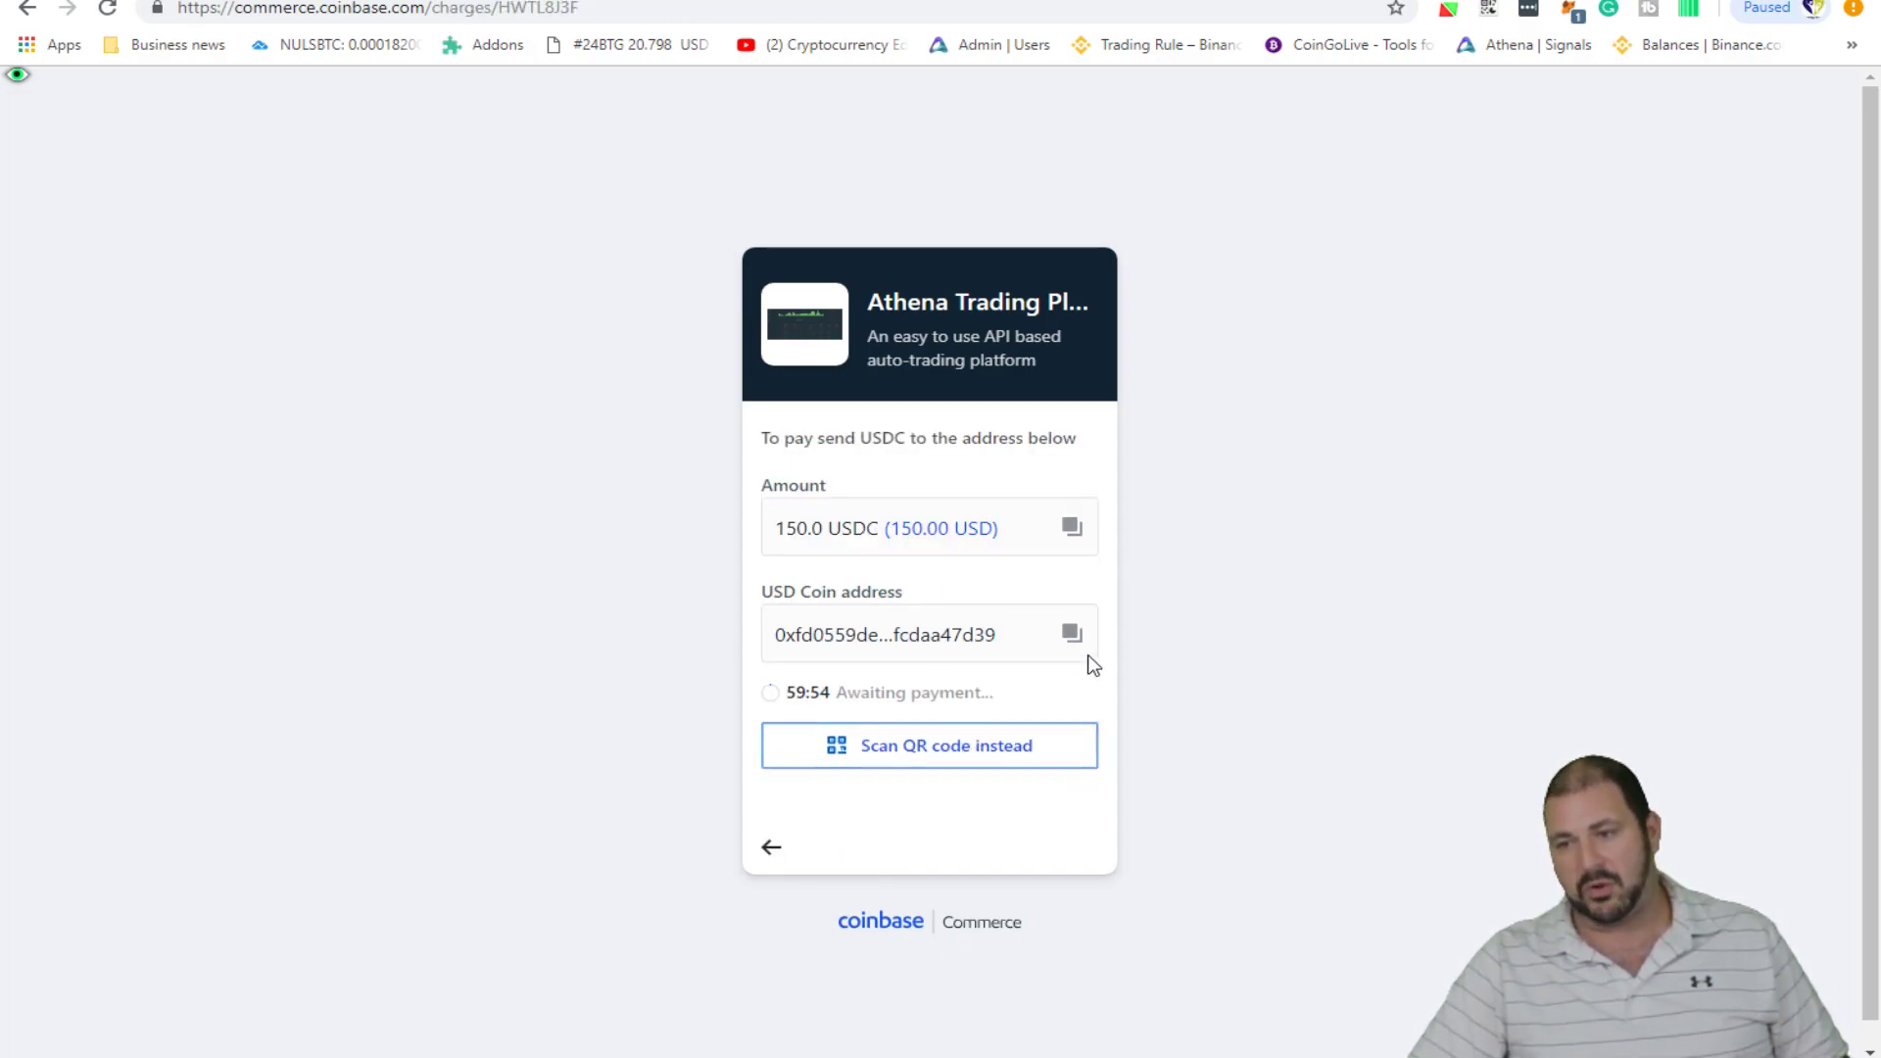
click(1073, 635)
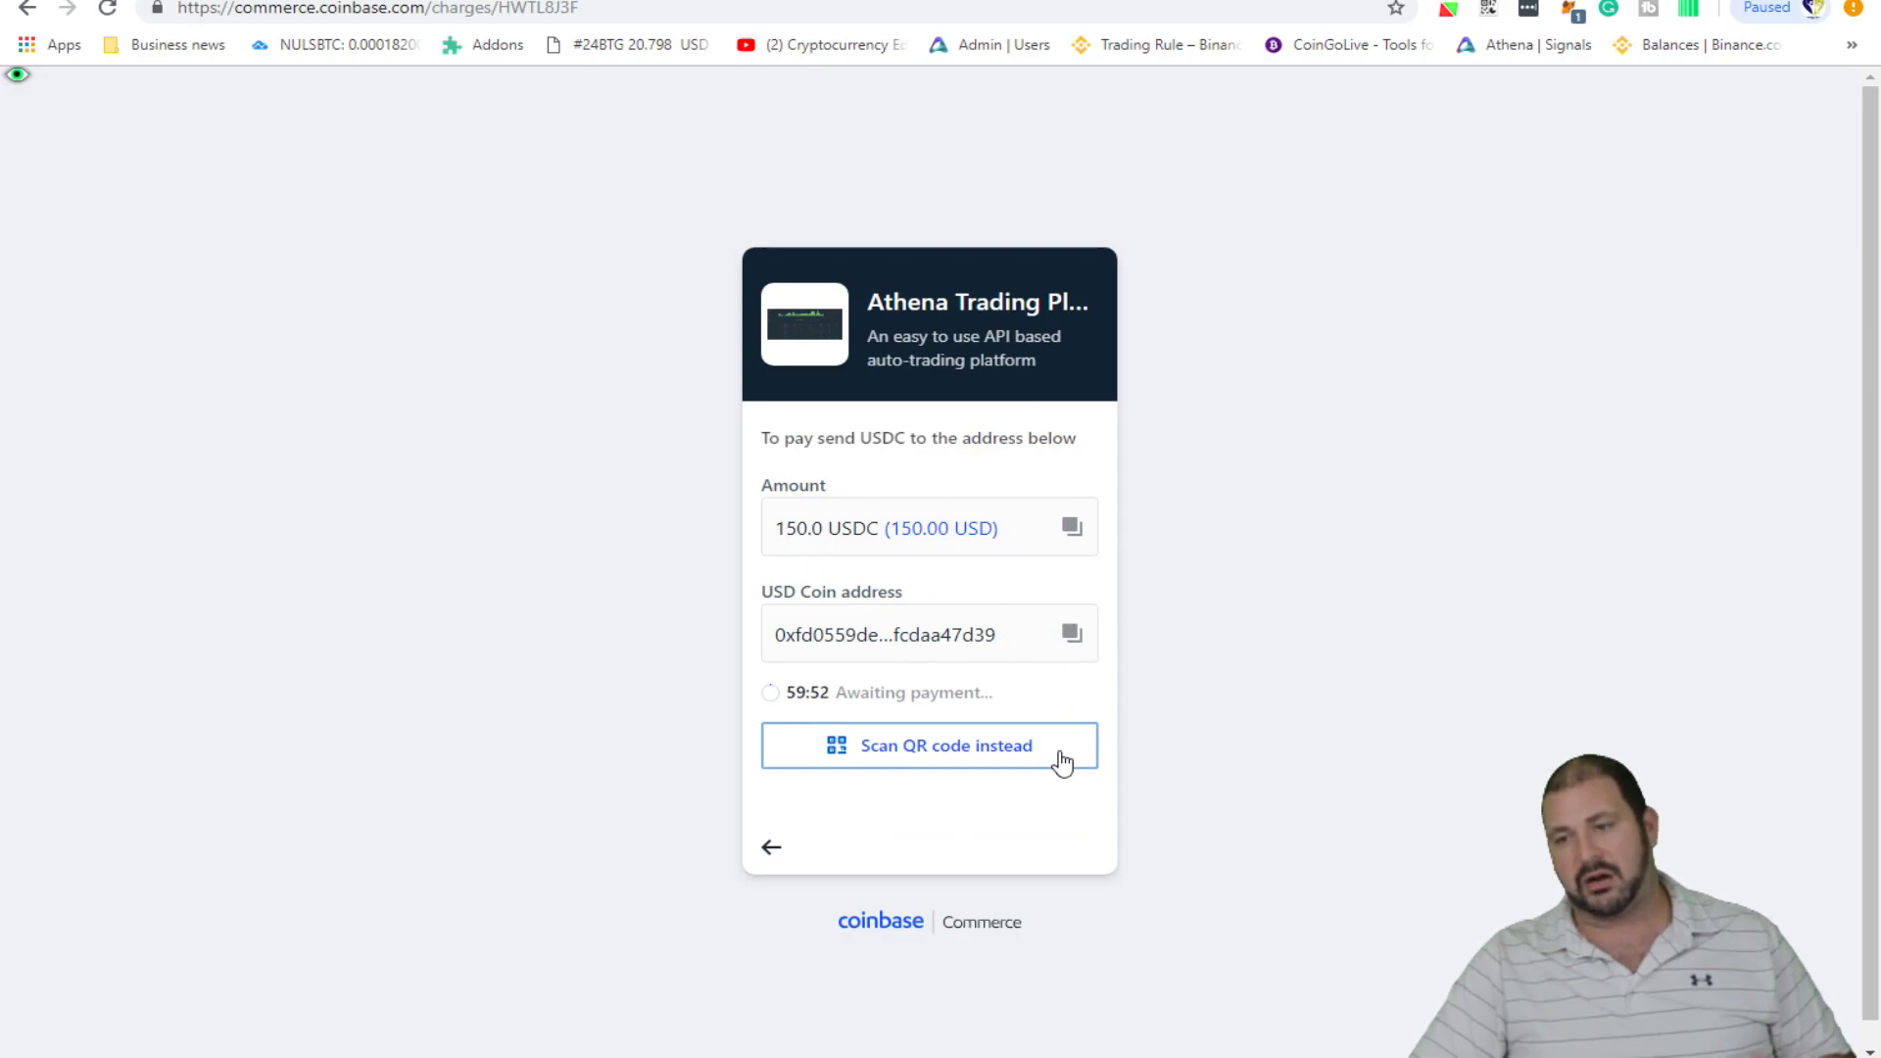
click(911, 764)
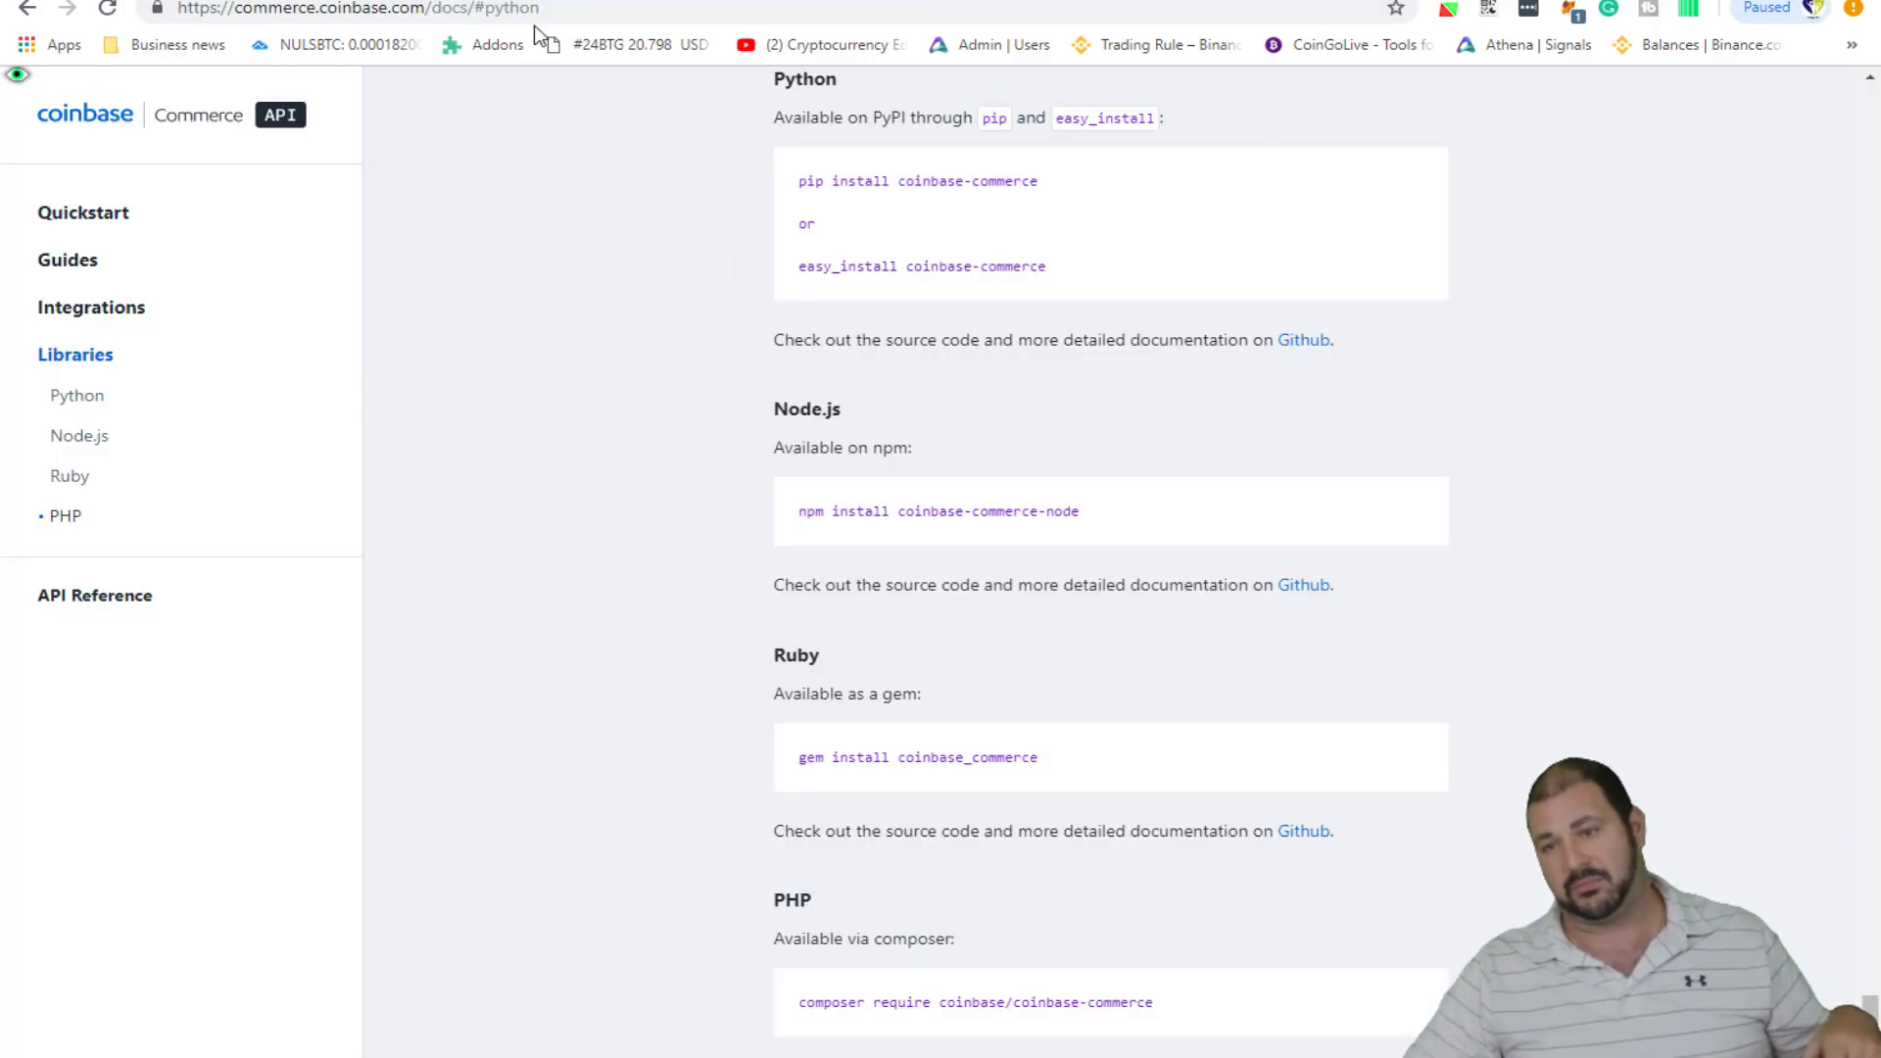
- Browse the developer docs' Libraries section and jump to the Quickstart section
scroll(525, 290, up, 2)
scroll(117, 323, up, 3)
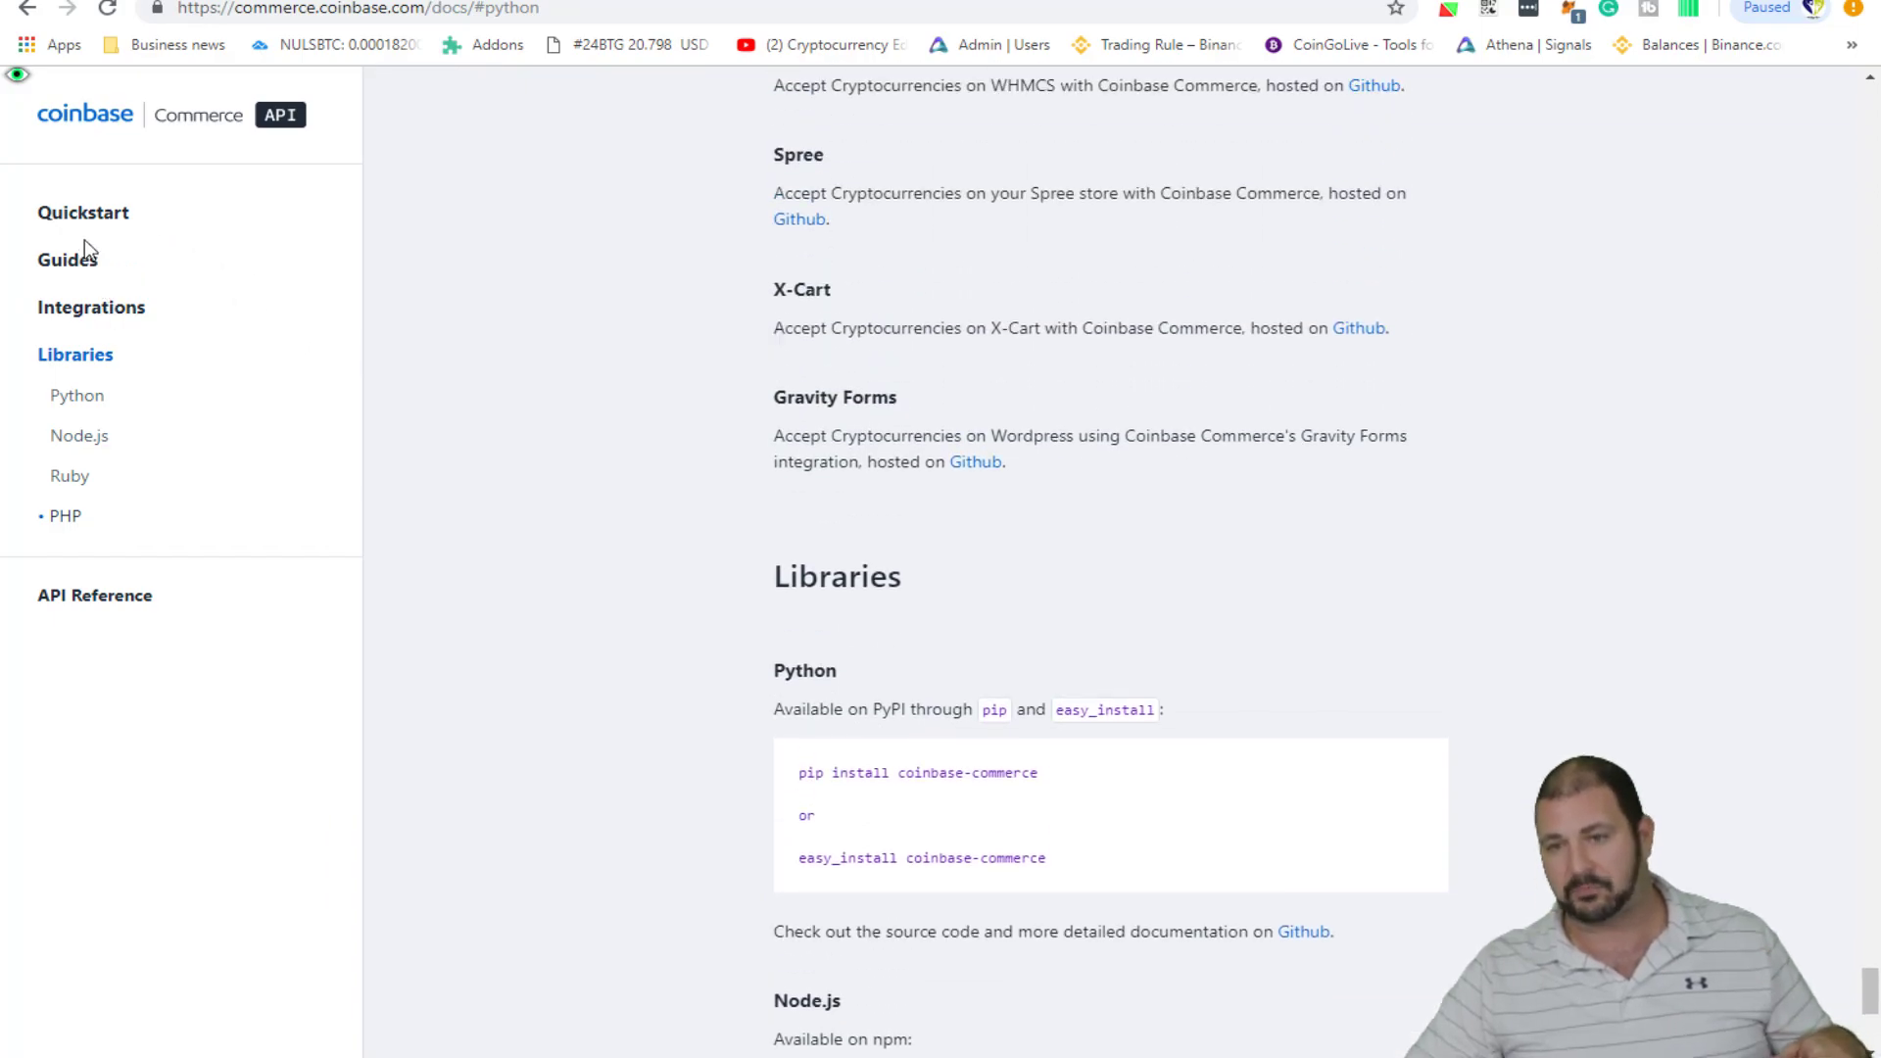
click(84, 216)
scroll(792, 392, down, 10)
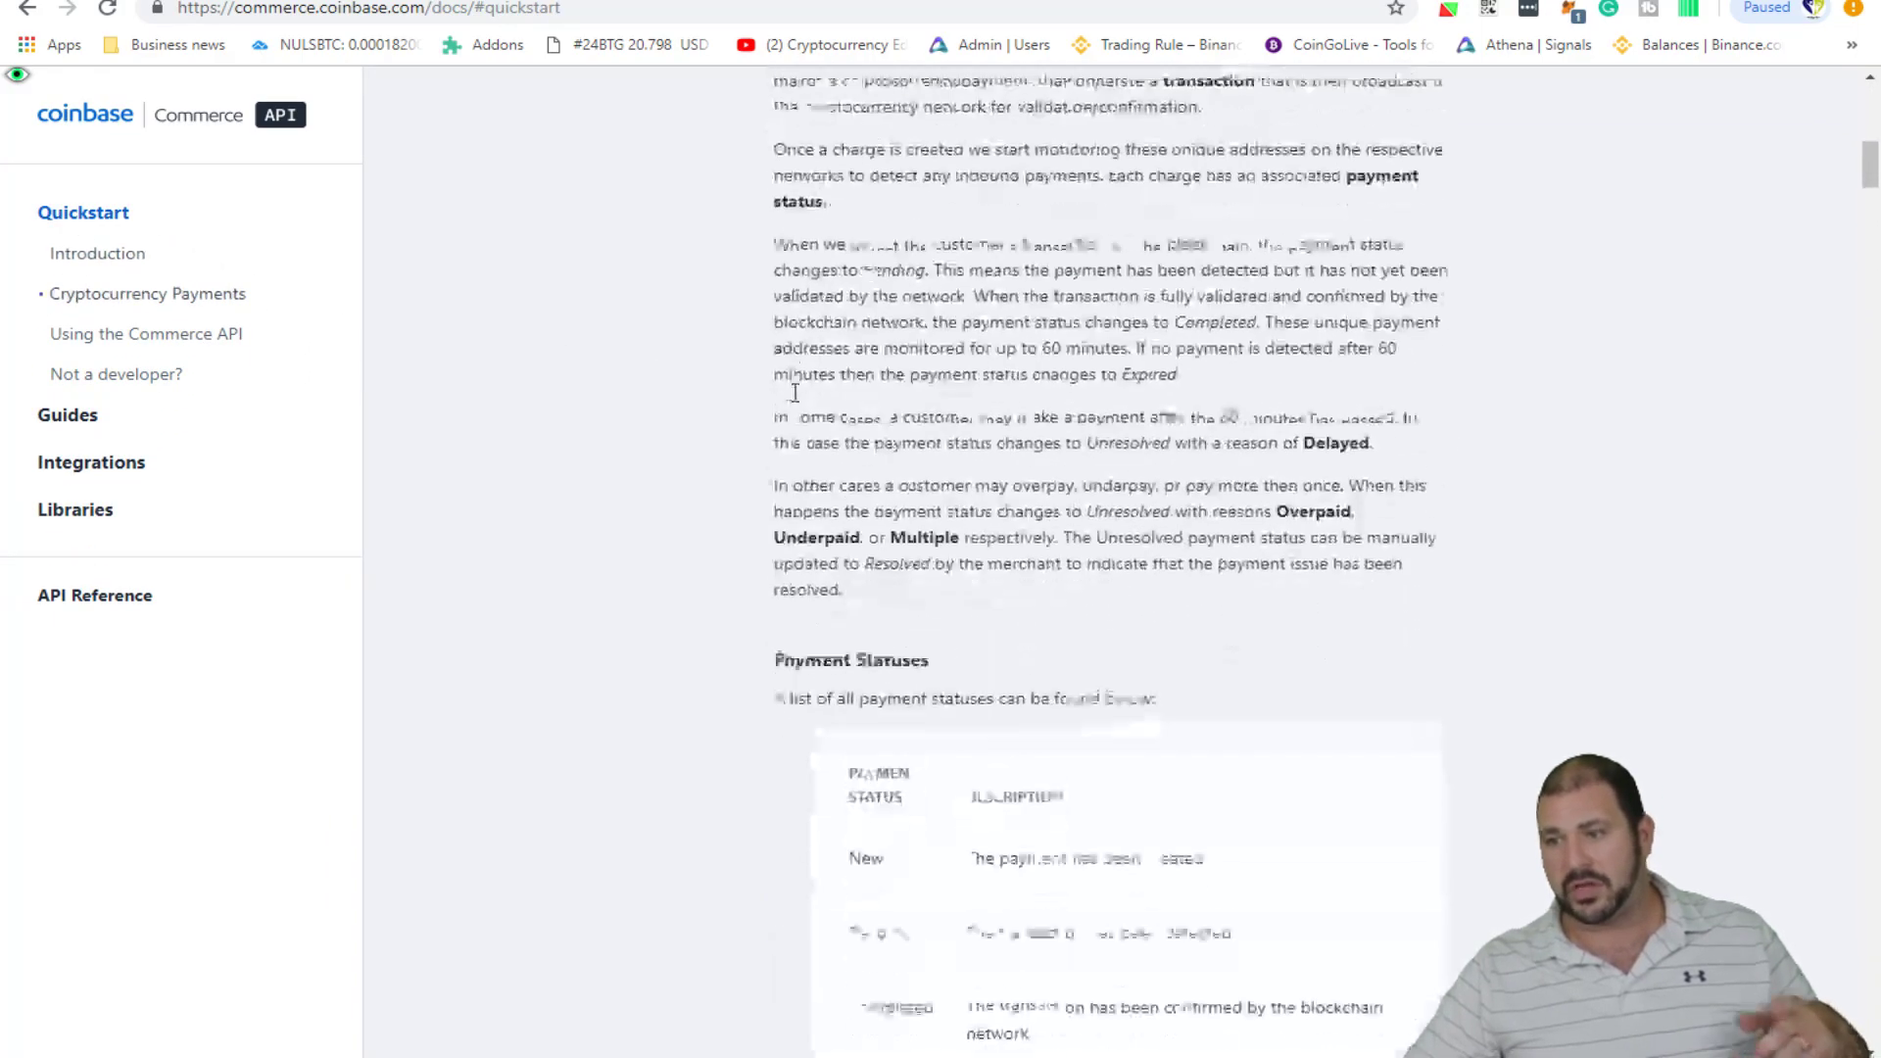
scroll(911, 441, up, 10)
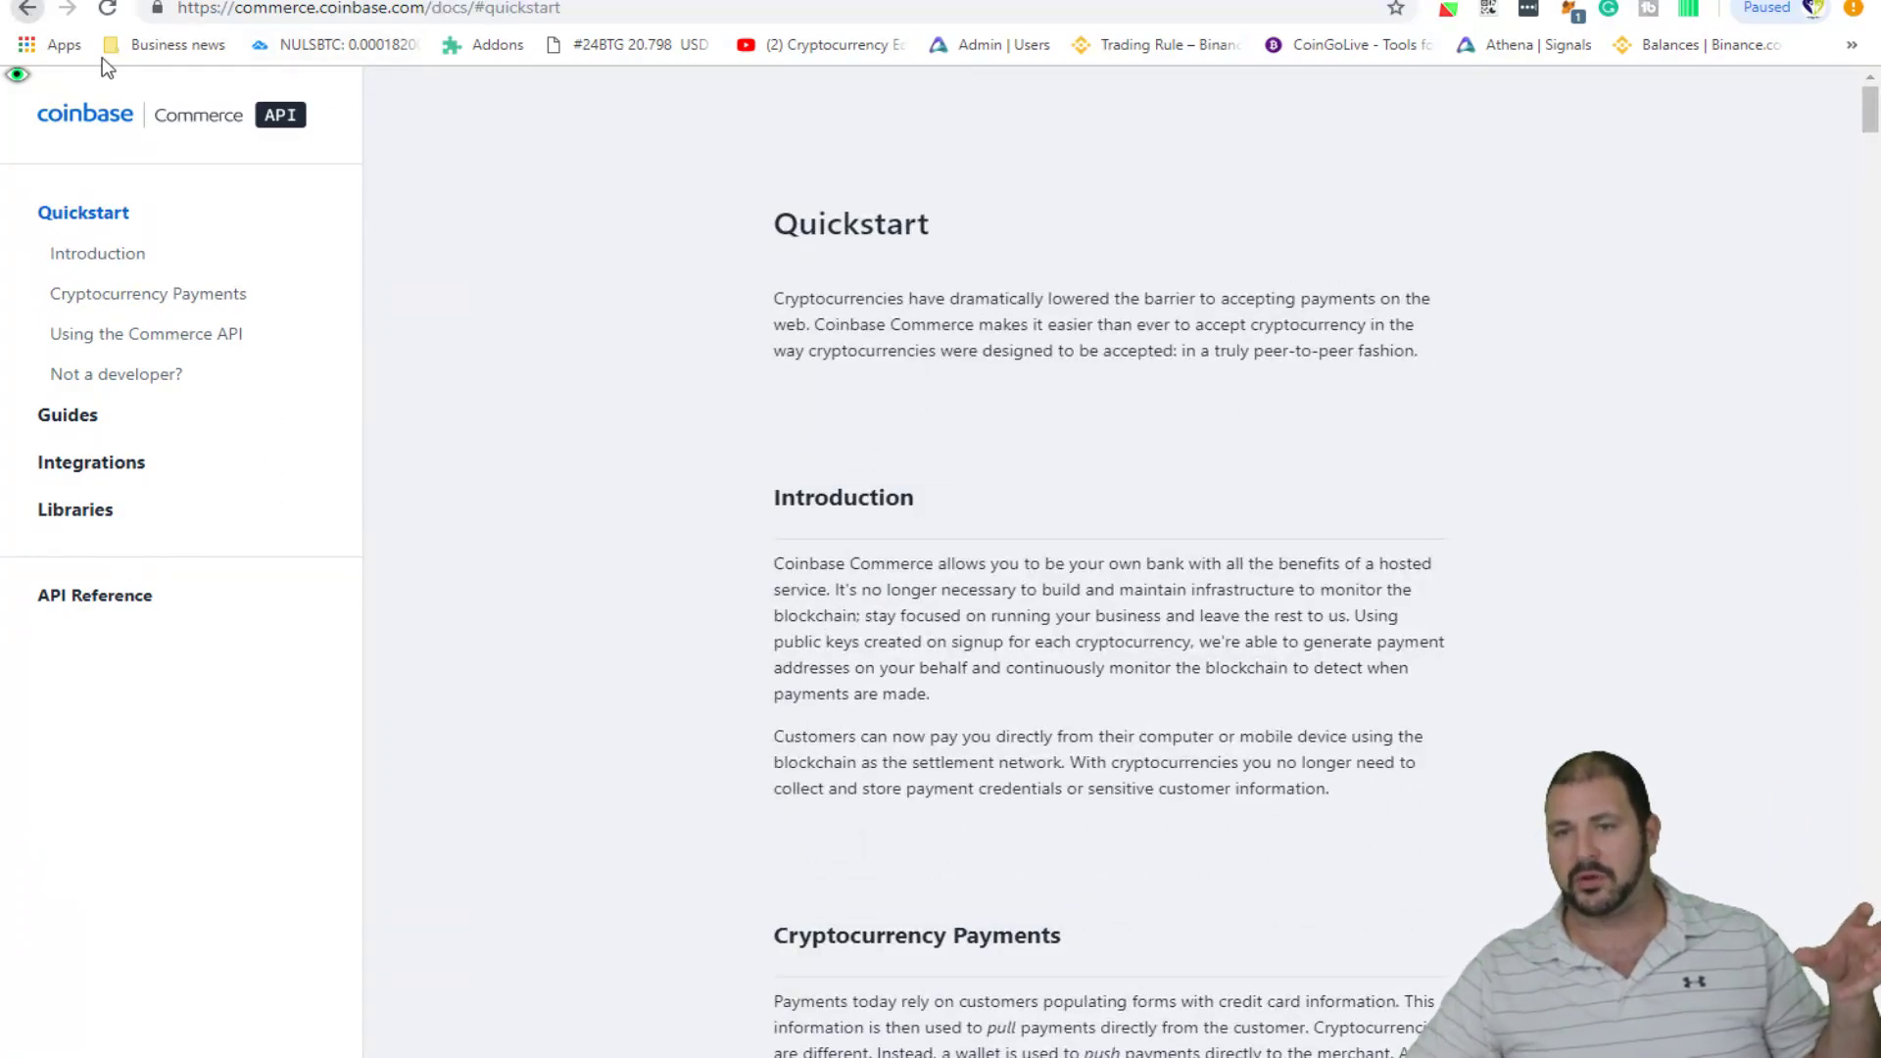
drag(929, 224, 919, 224)
- Go back through the viewed pages to the integrations overview page
click(26, 10)
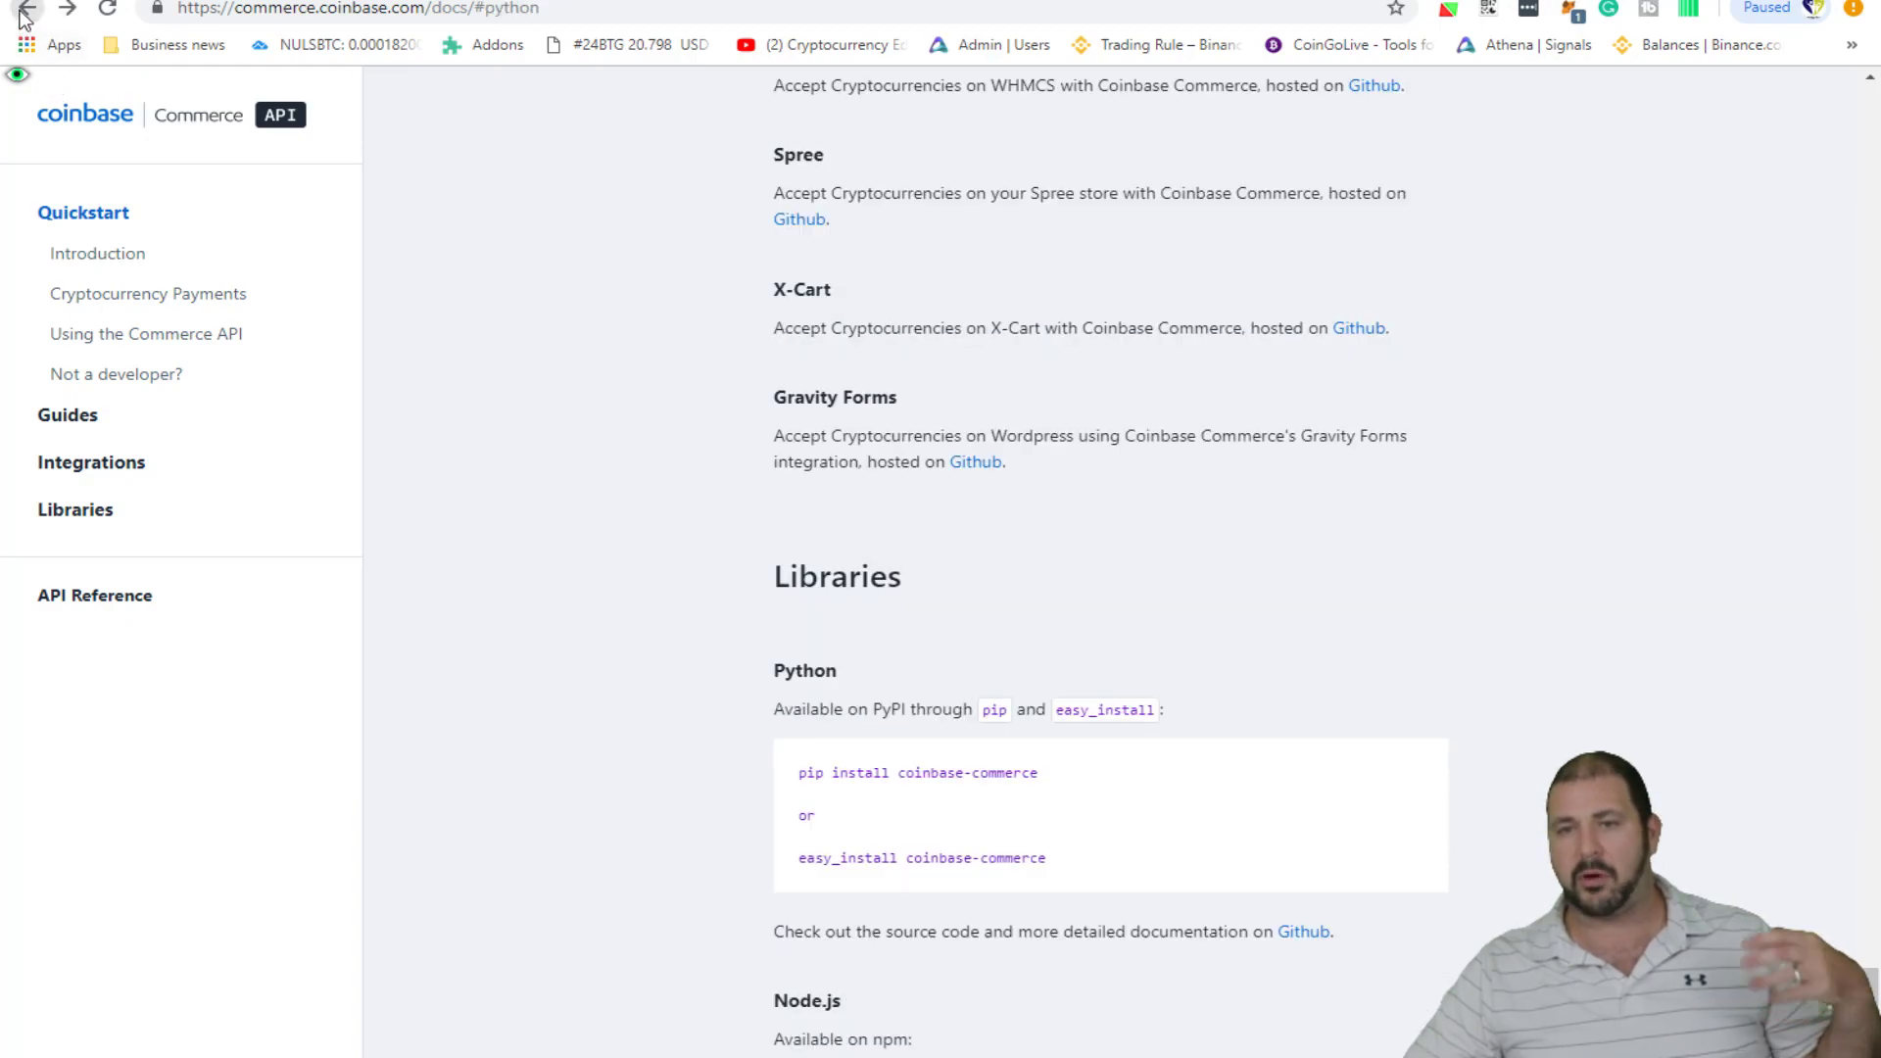
click(26, 10)
click(25, 10)
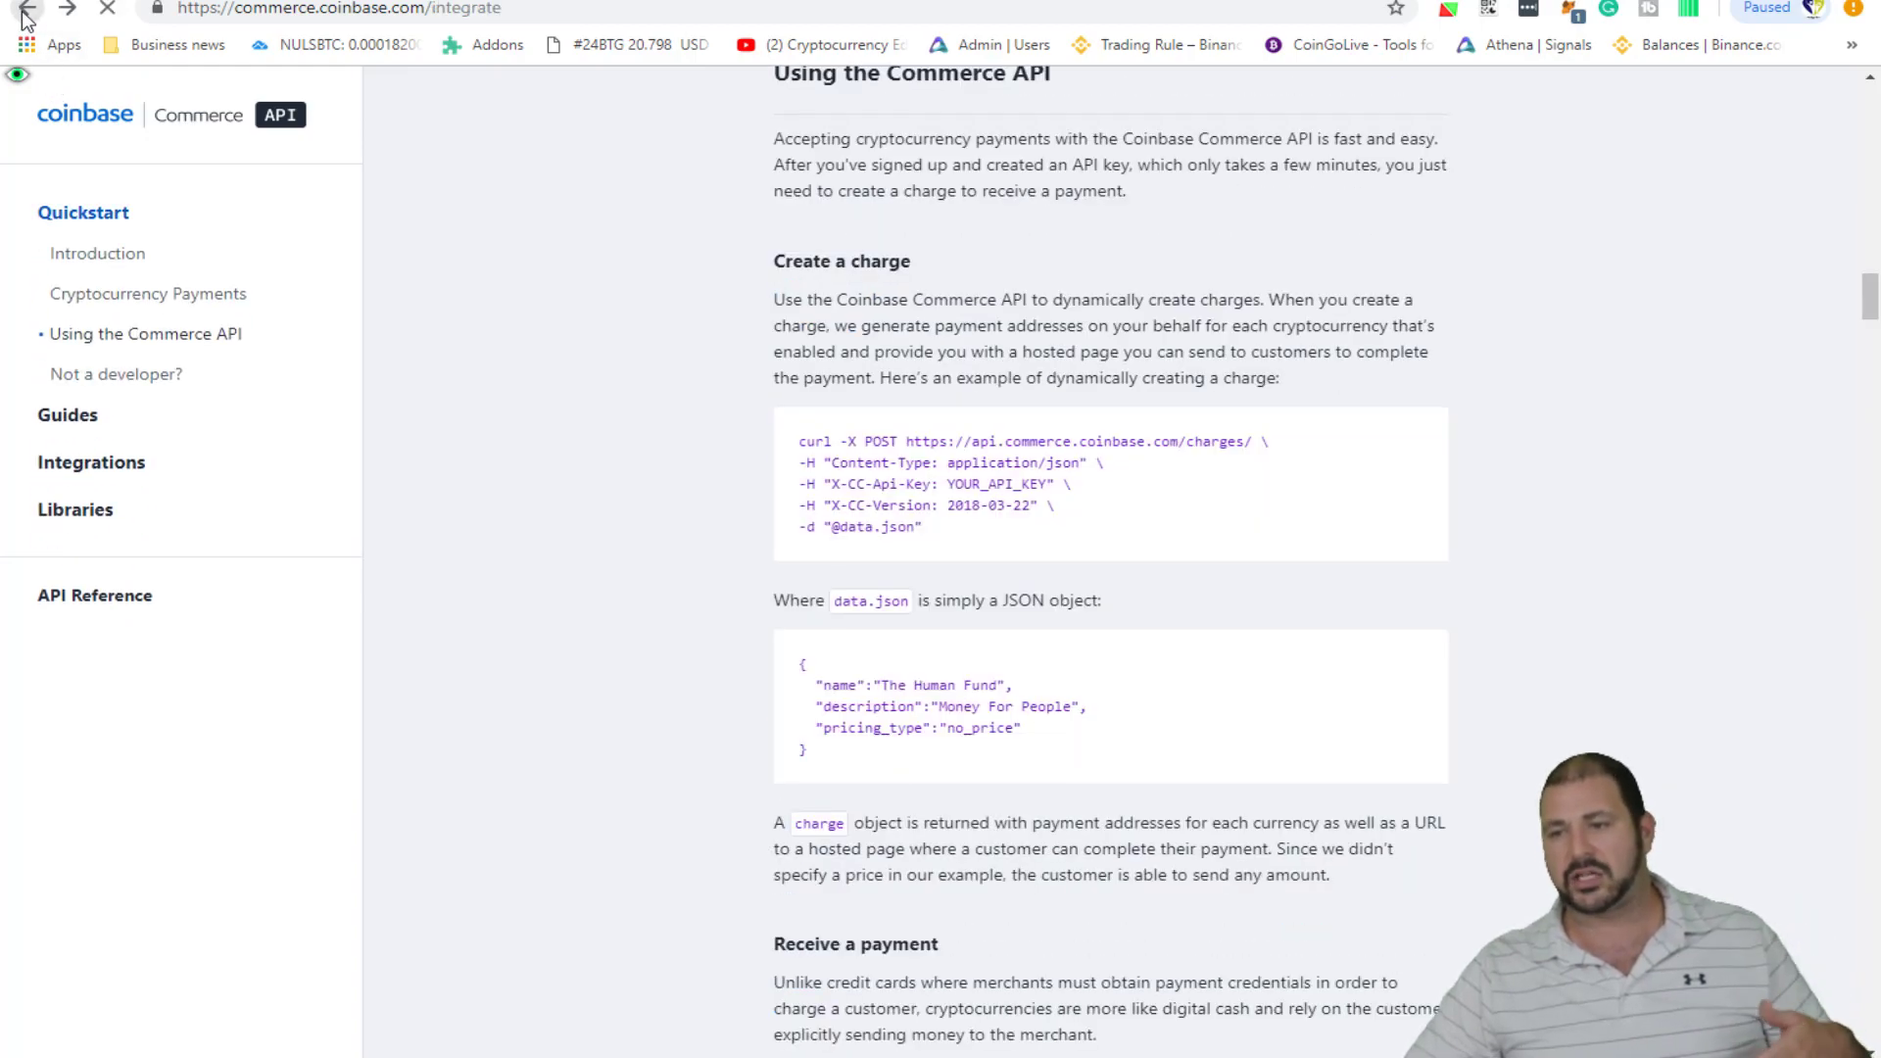
click(25, 12)
scroll(964, 519, down, 3)
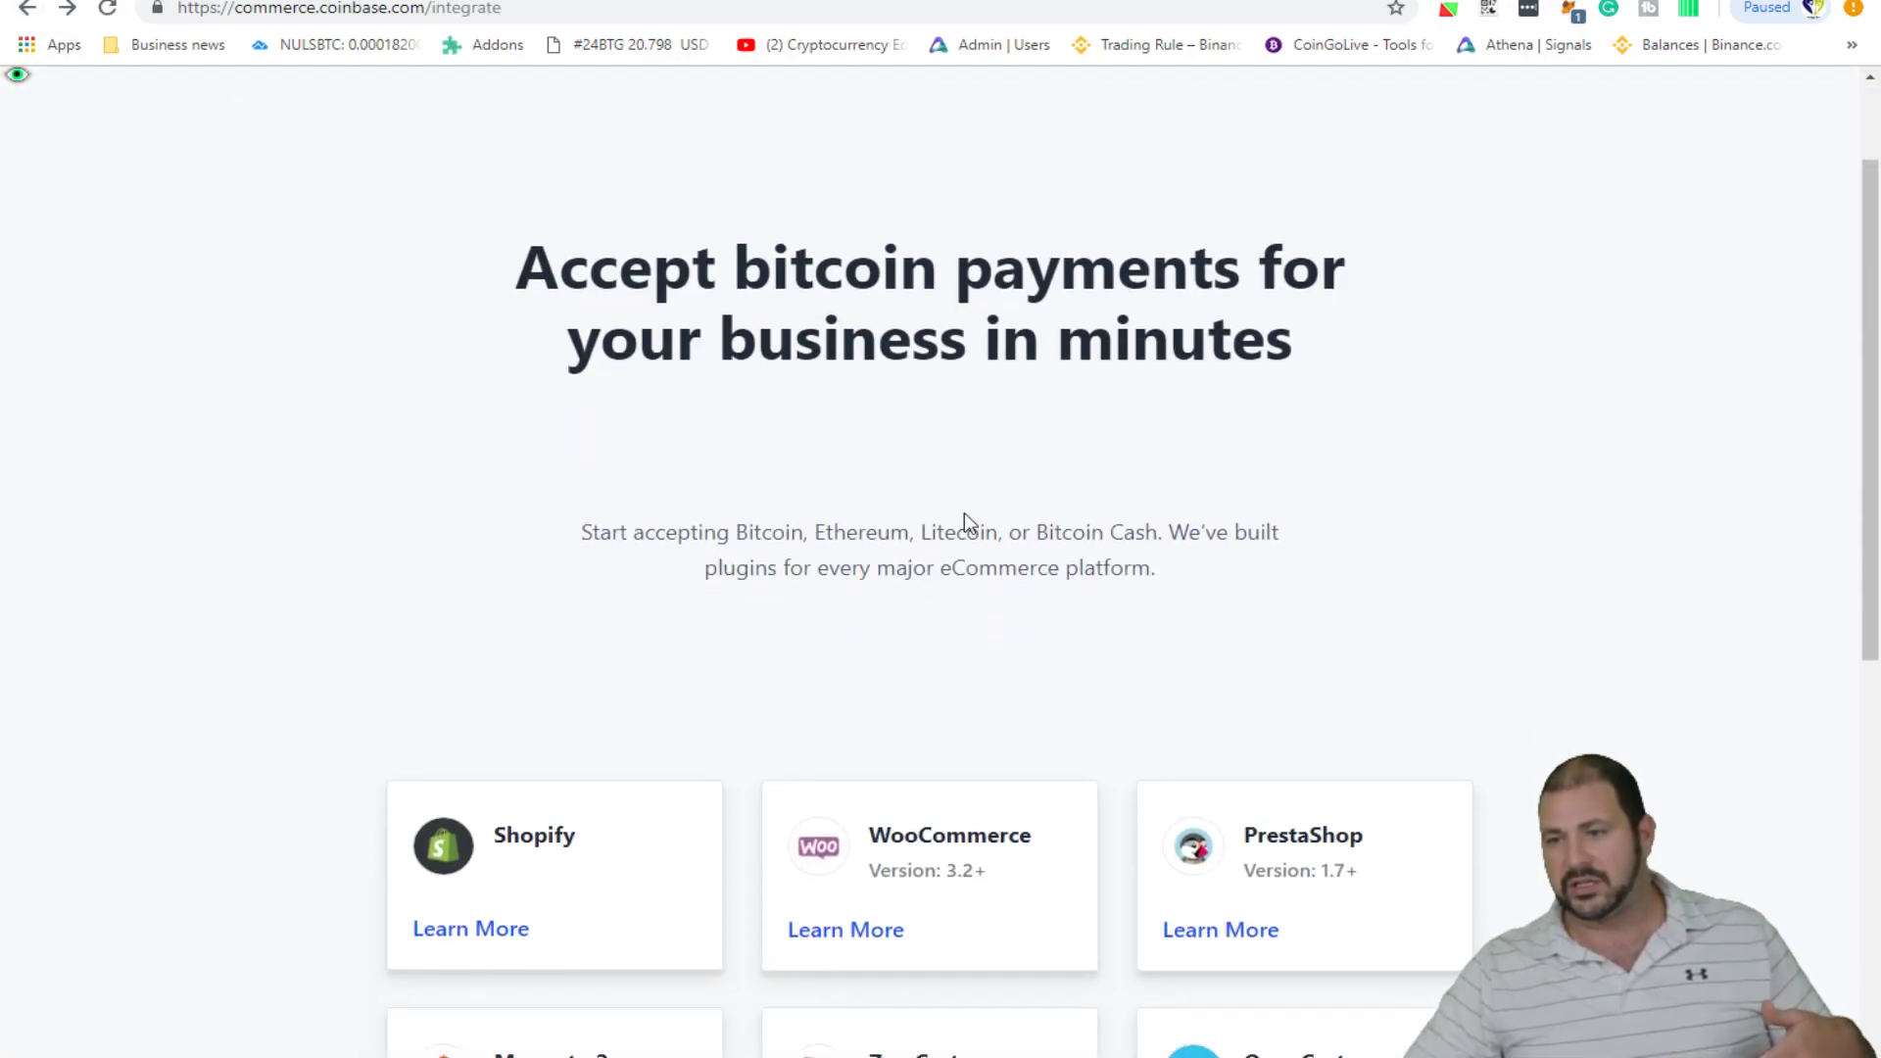
scroll(783, 614, up, 3)
scroll(686, 603, down, 6)
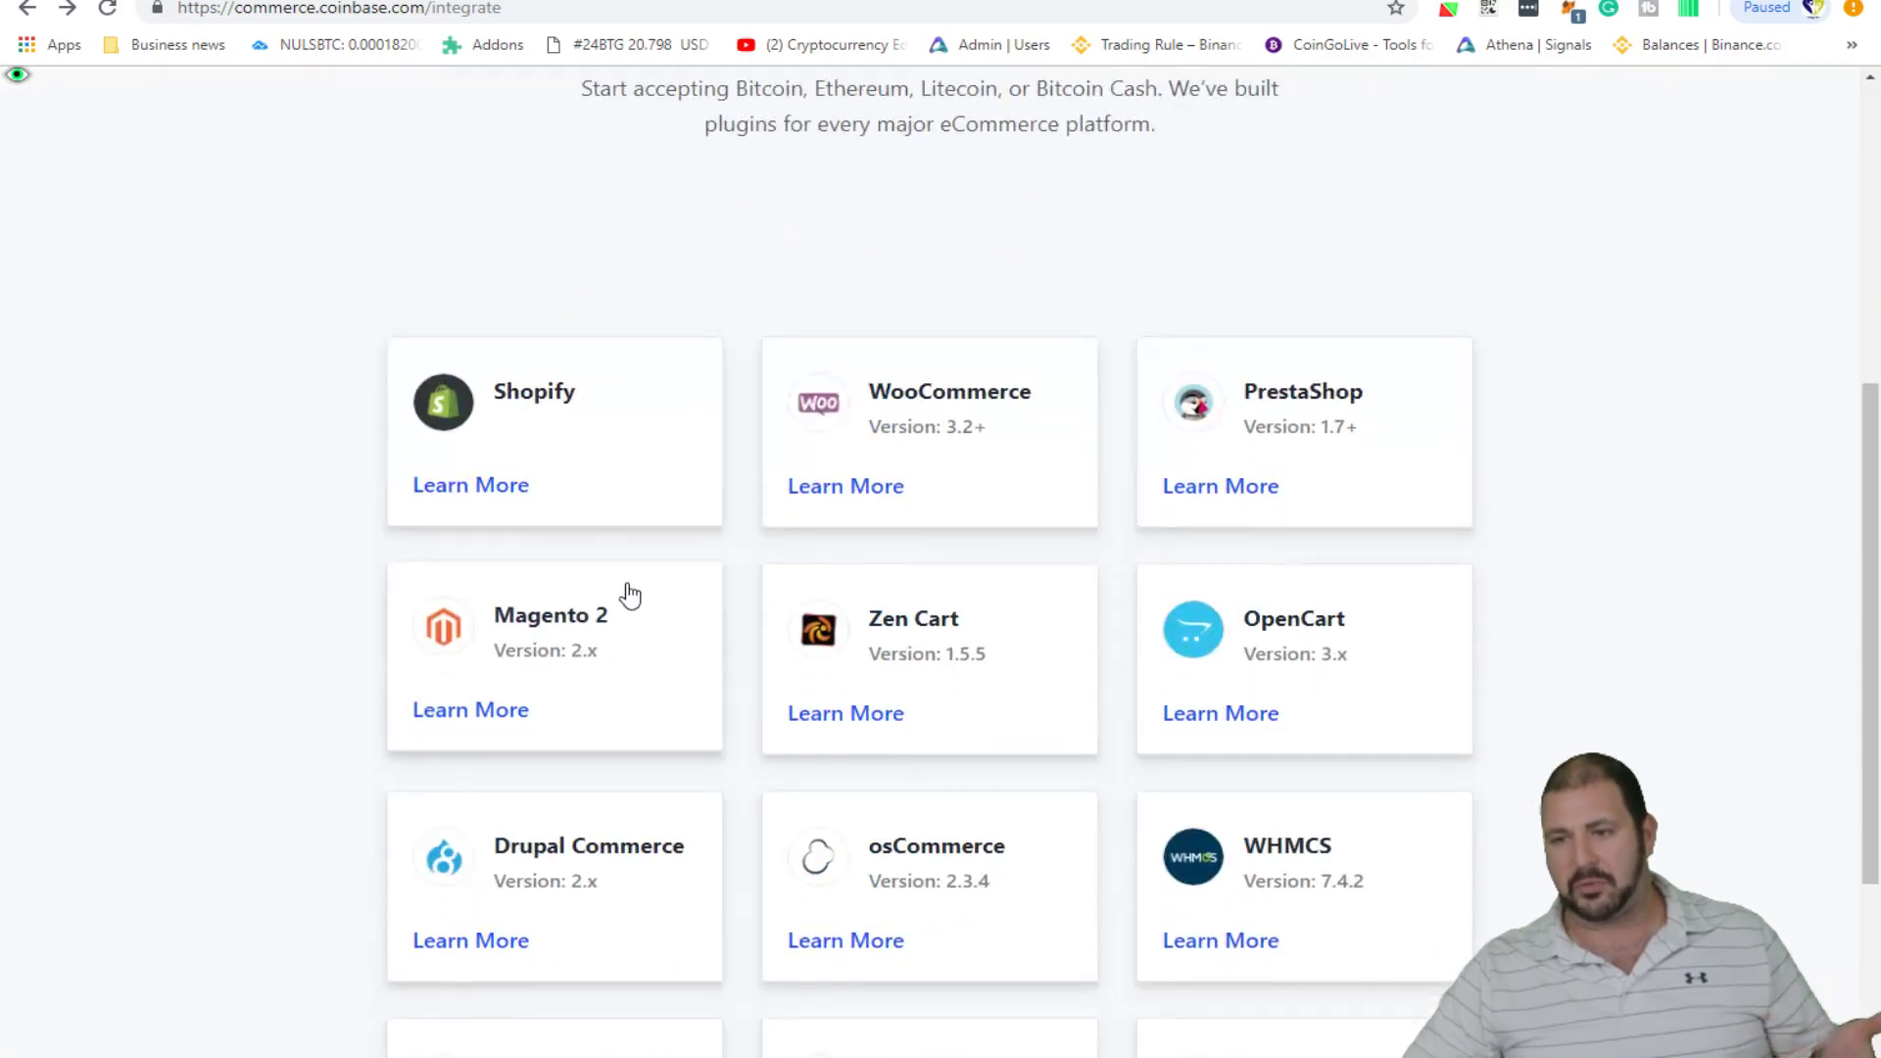
- Read the Shopify guide covering sign-up, creating an API key and adding it to a store
click(567, 462)
scroll(597, 571, down, 6)
scroll(828, 400, down, 15)
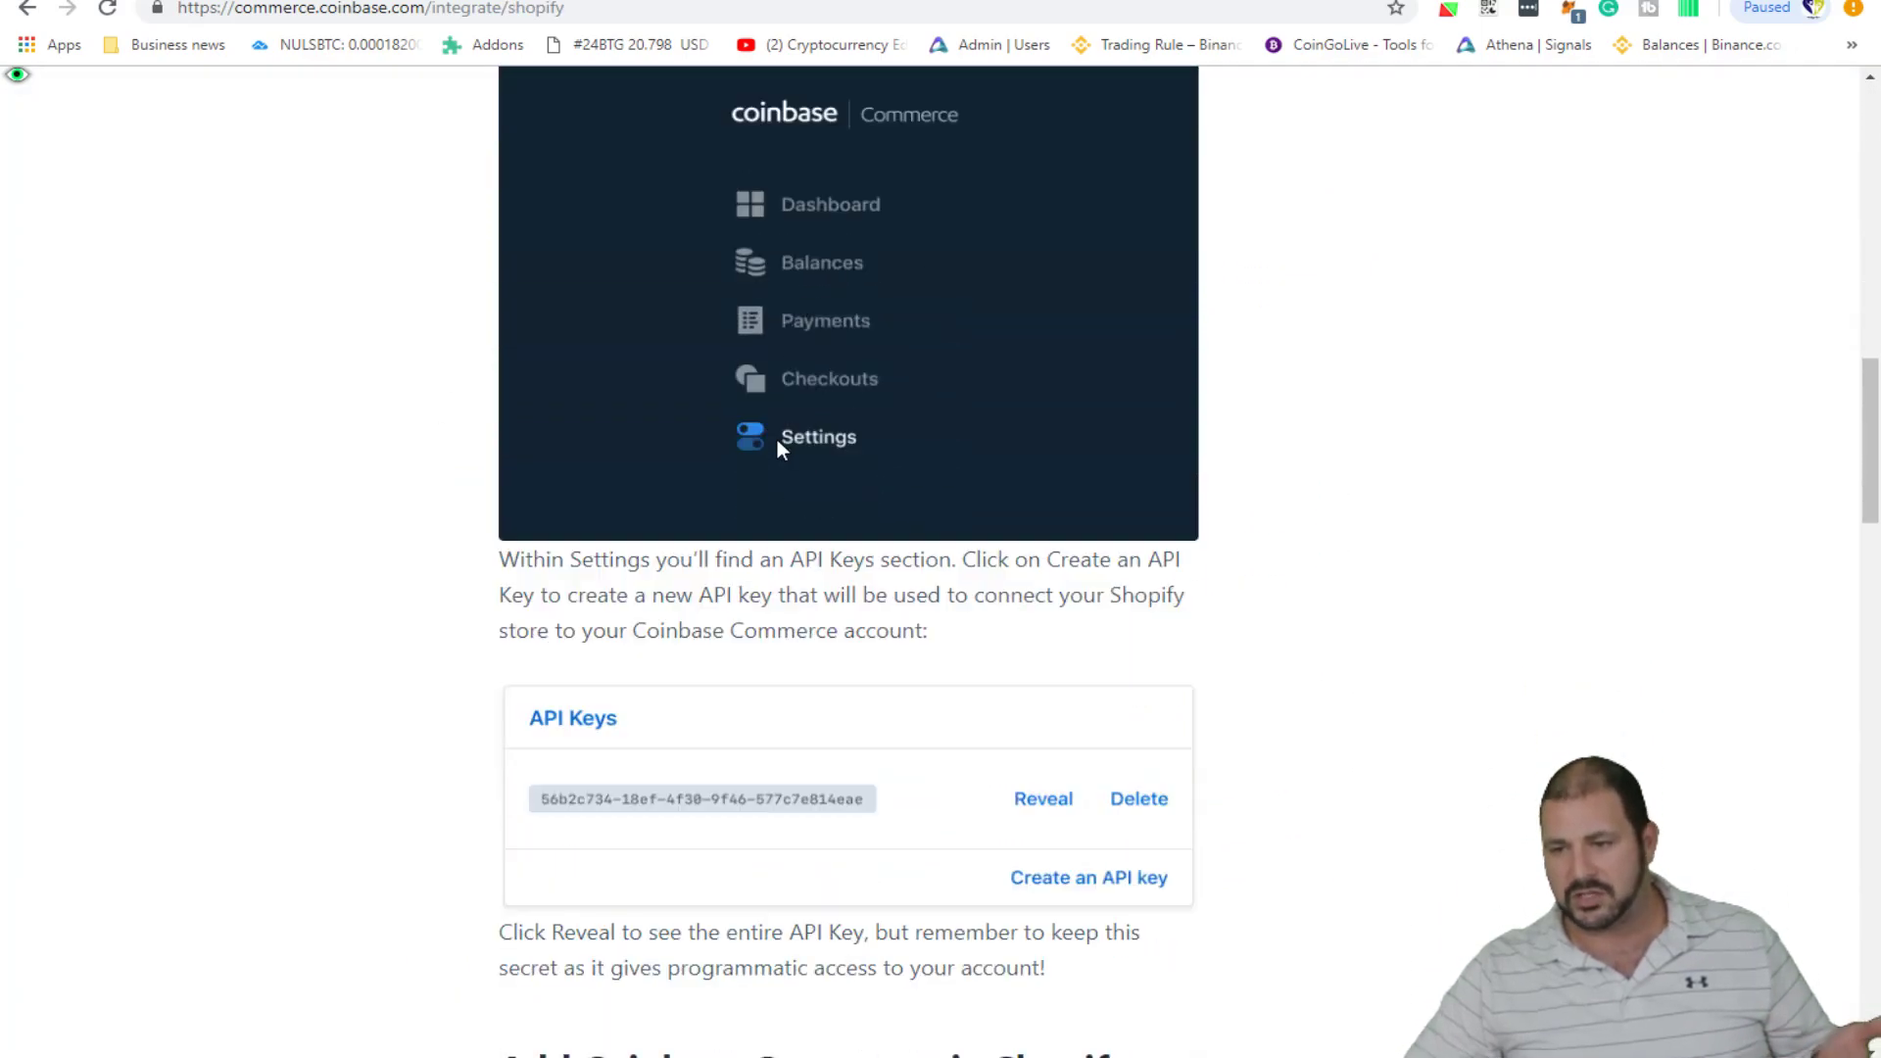
scroll(755, 461, down, 5)
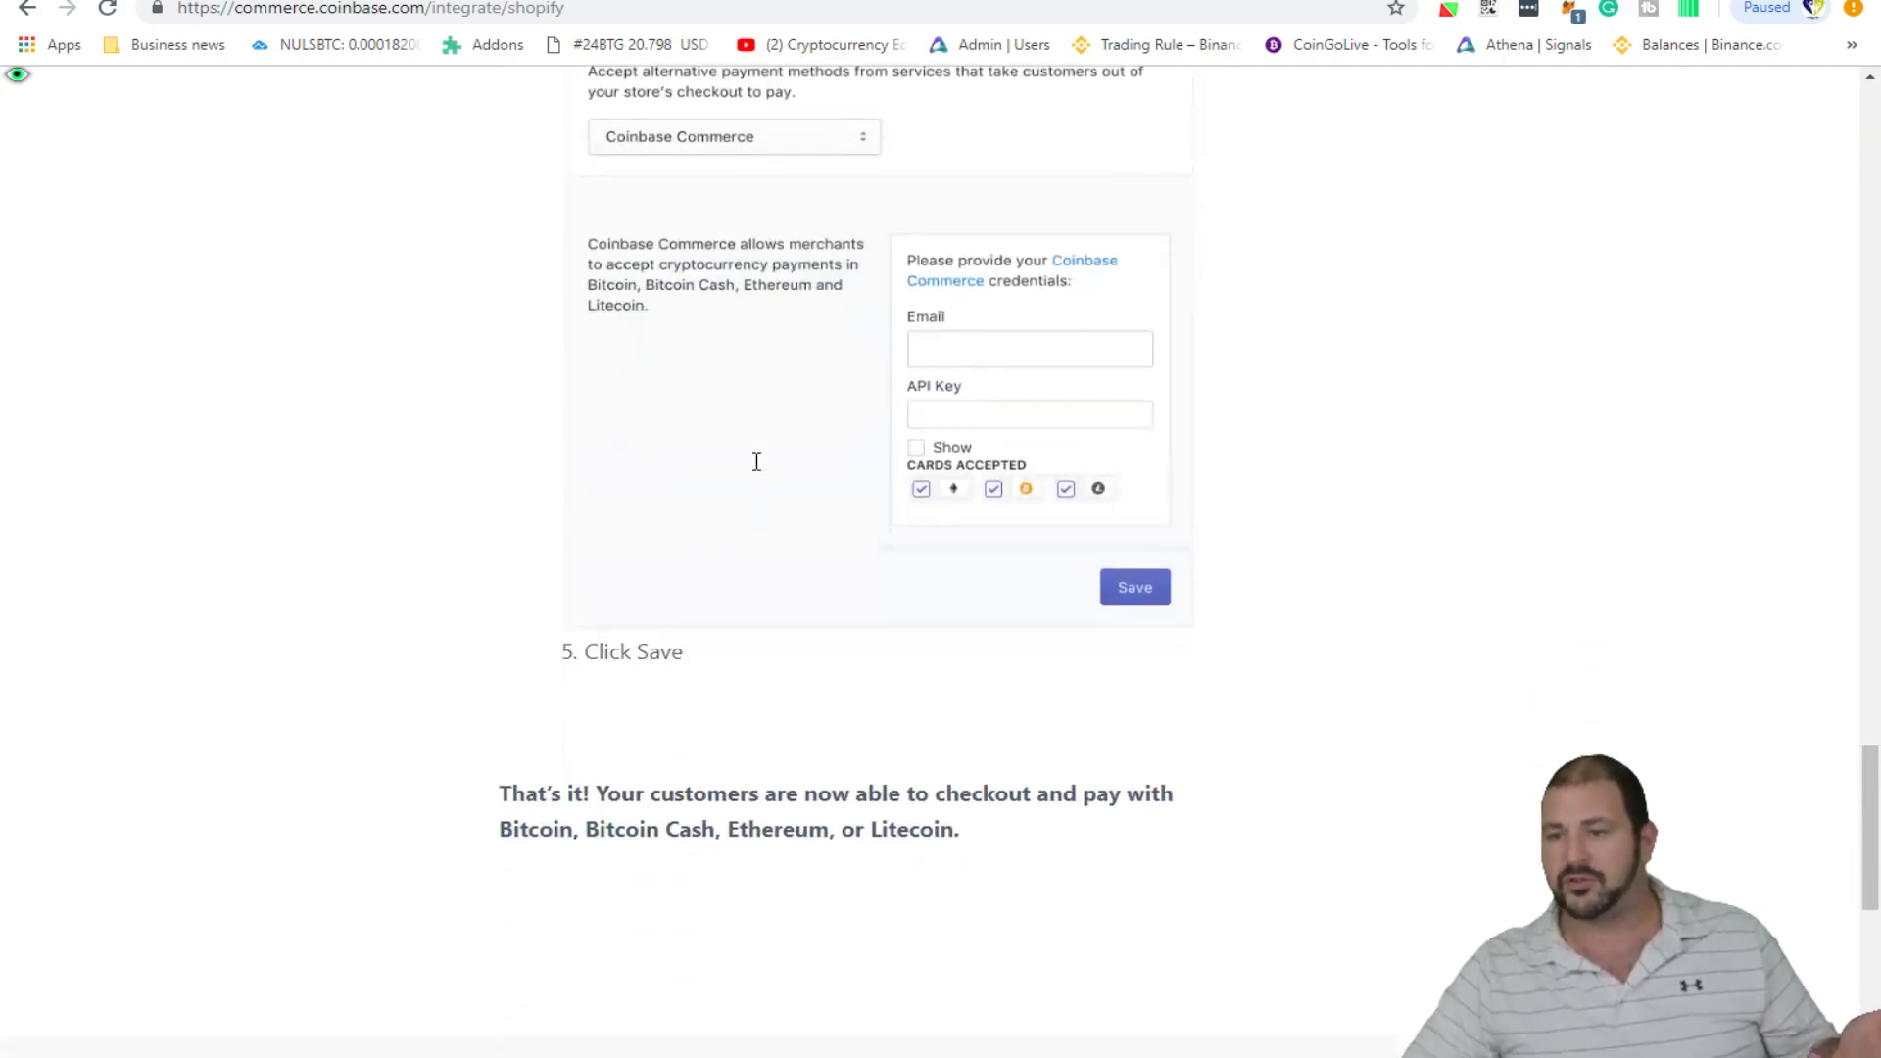
scroll(735, 450, down, 3)
scroll(735, 447, up, 20)
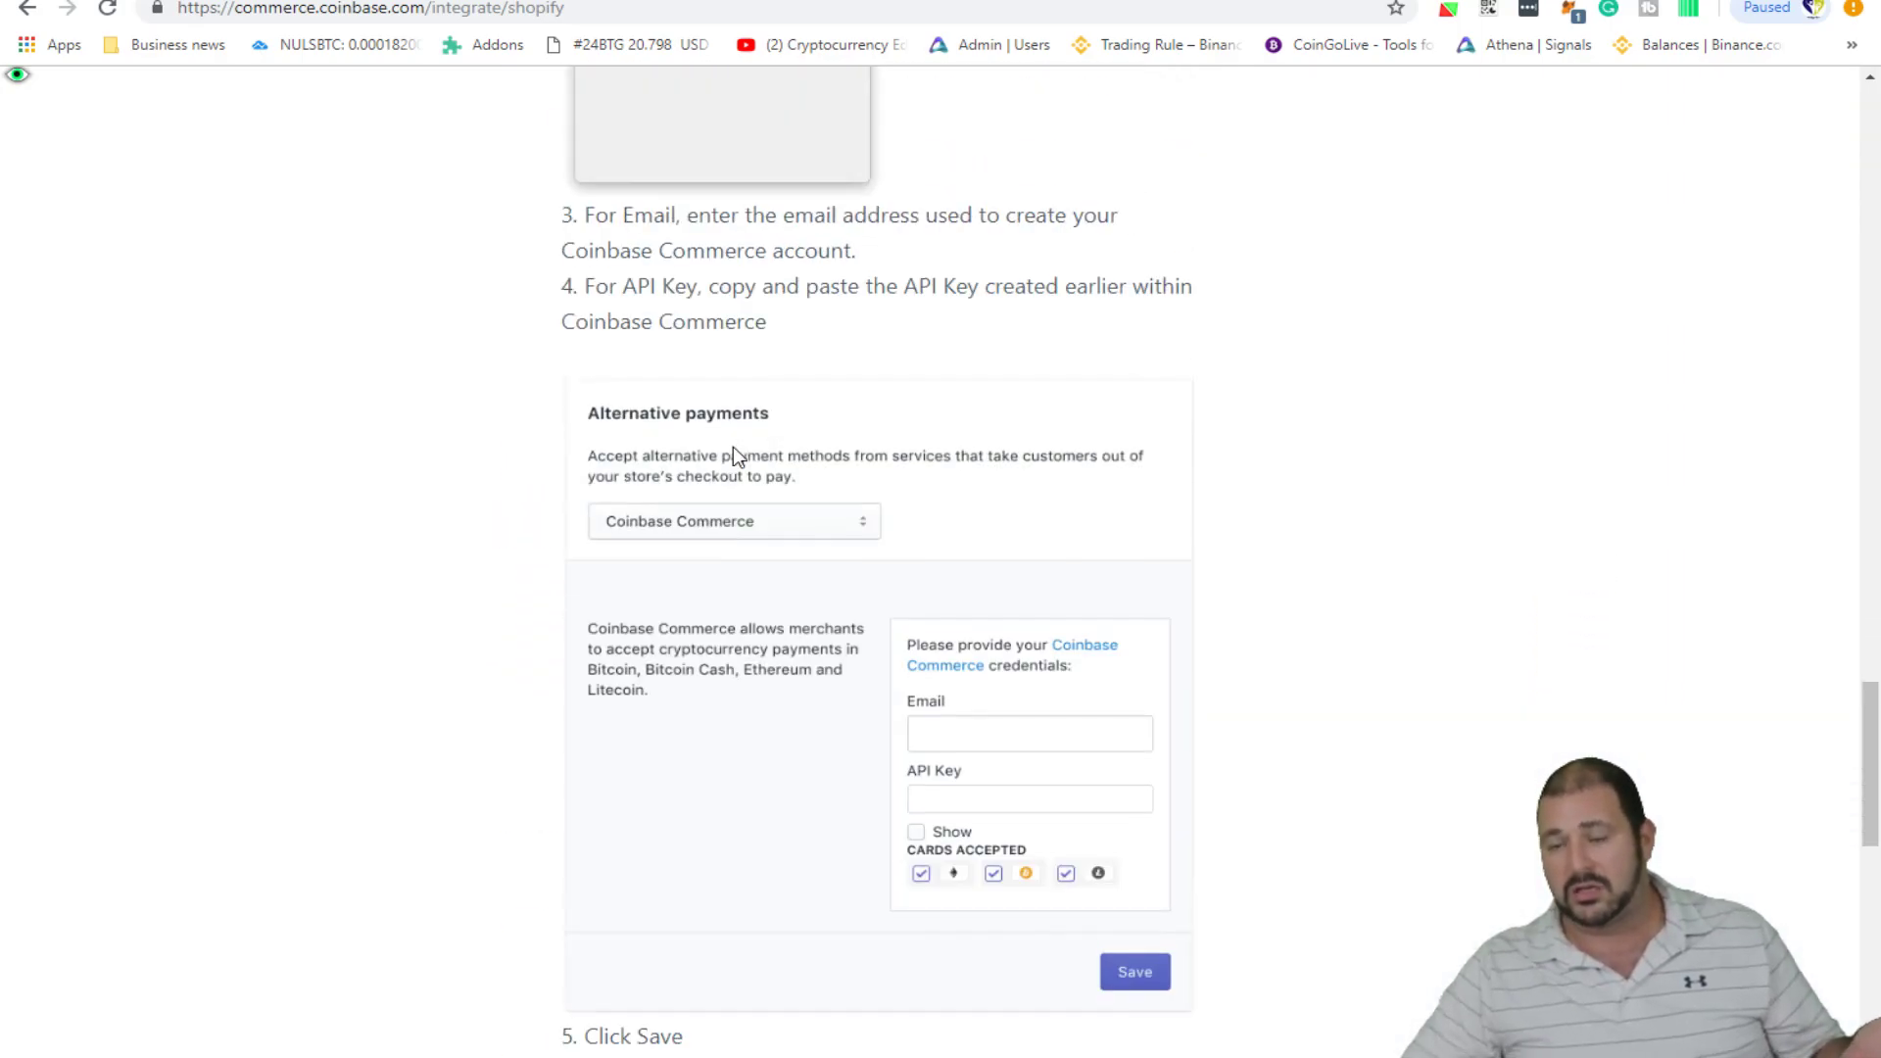
scroll(732, 447, up, 8)
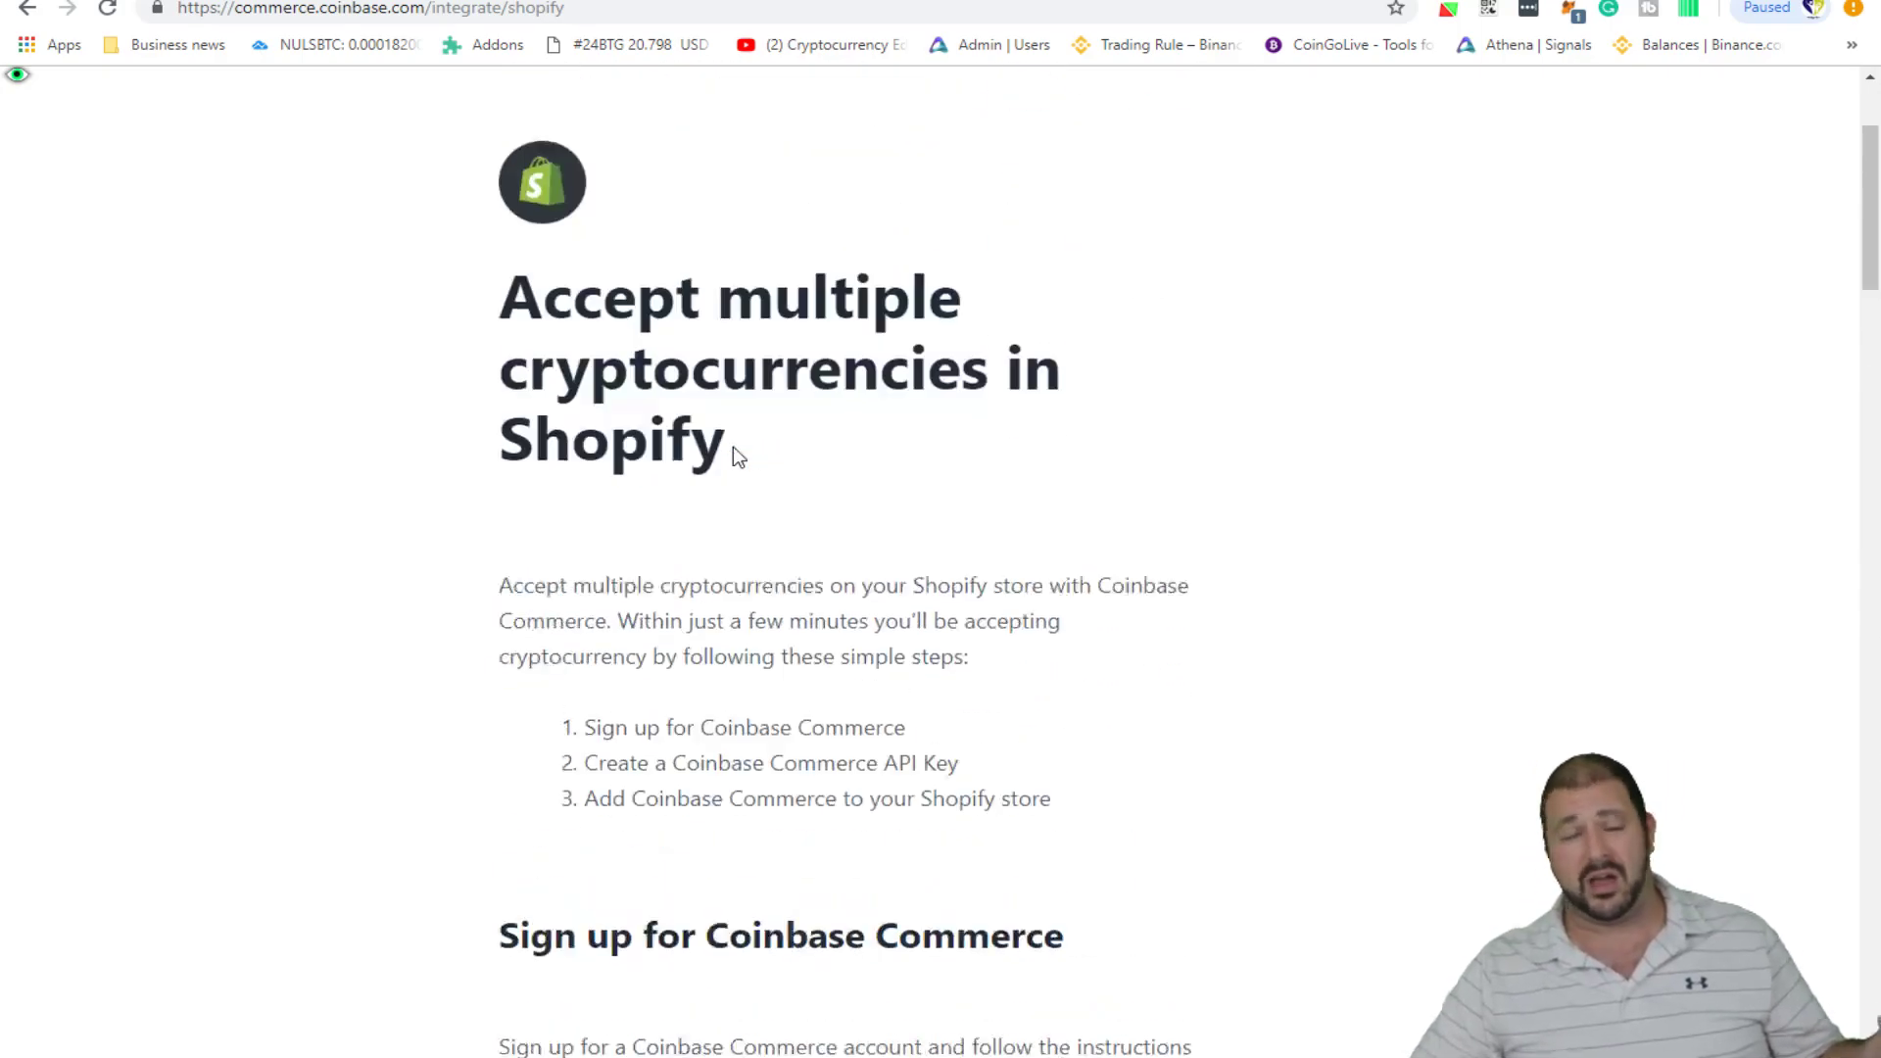